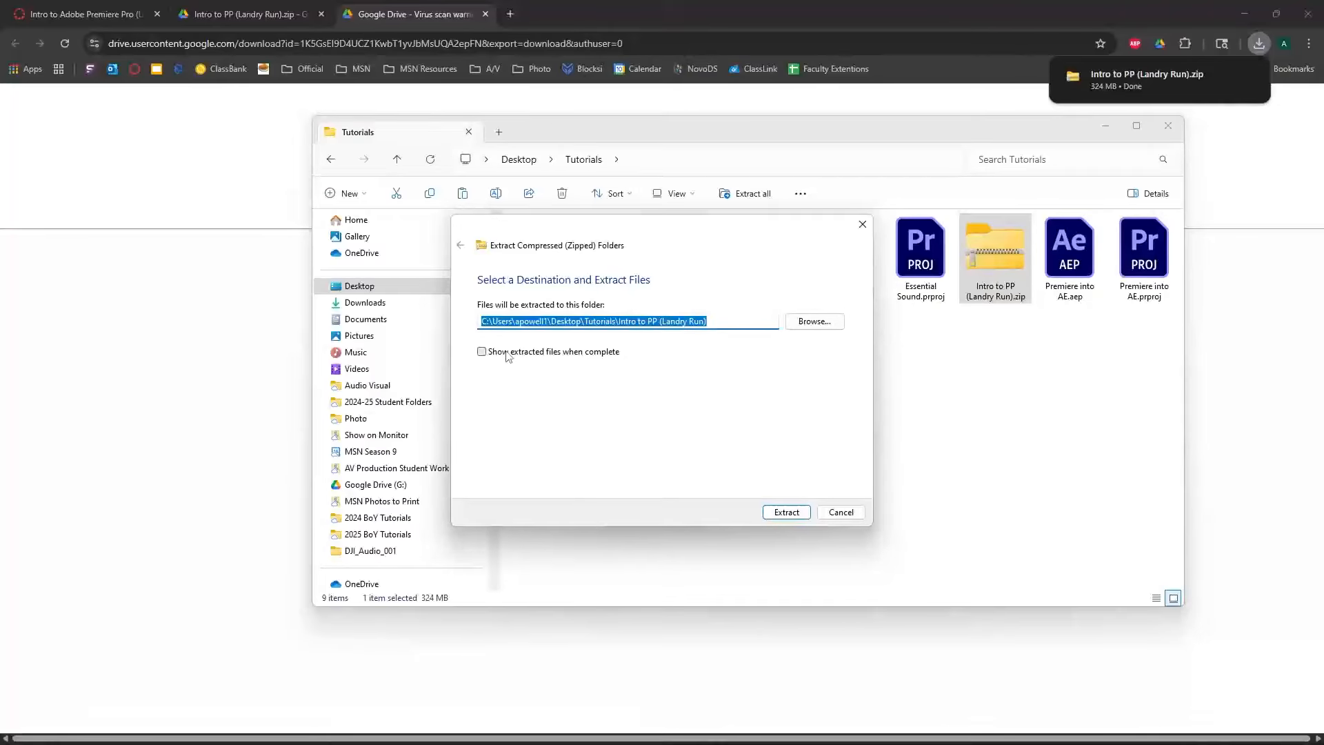
Extract the Intro to PP (Landry Run) archive into the Tutorials folder and open the extracted folder
click(786, 513)
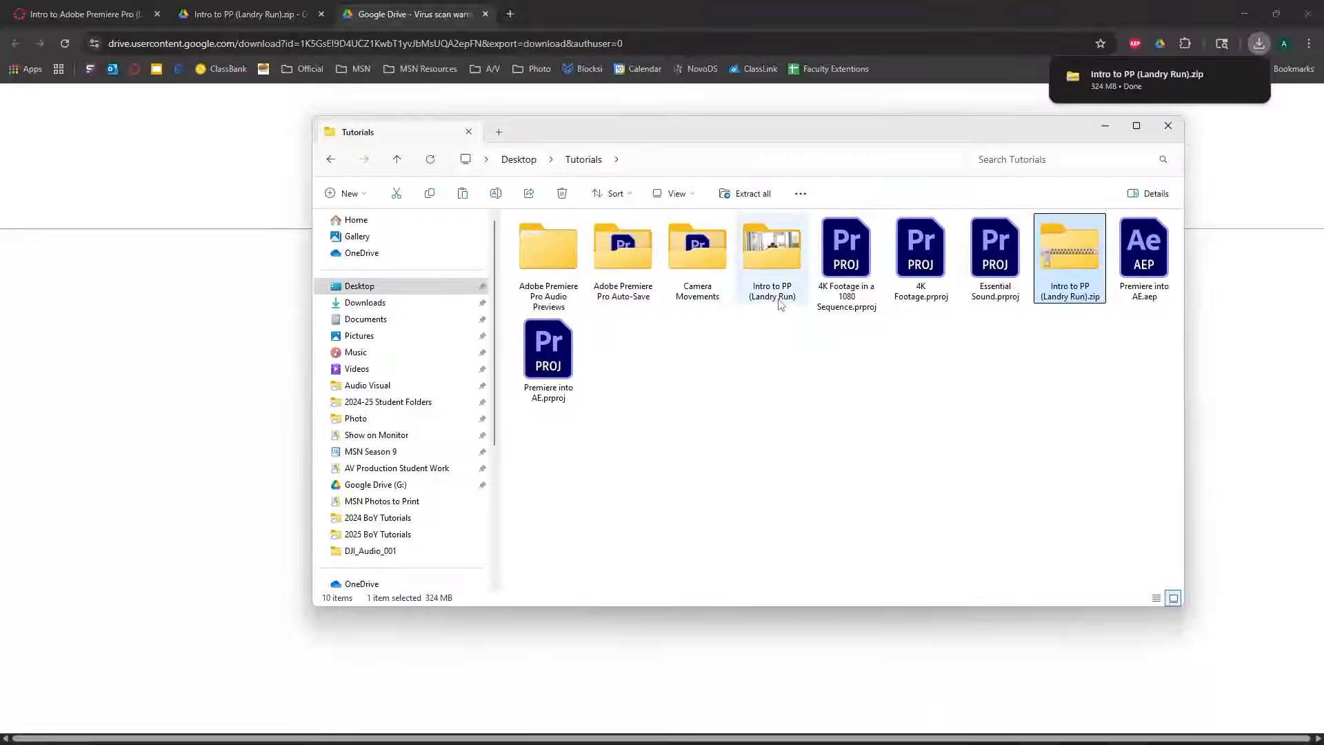
double_click(776, 290)
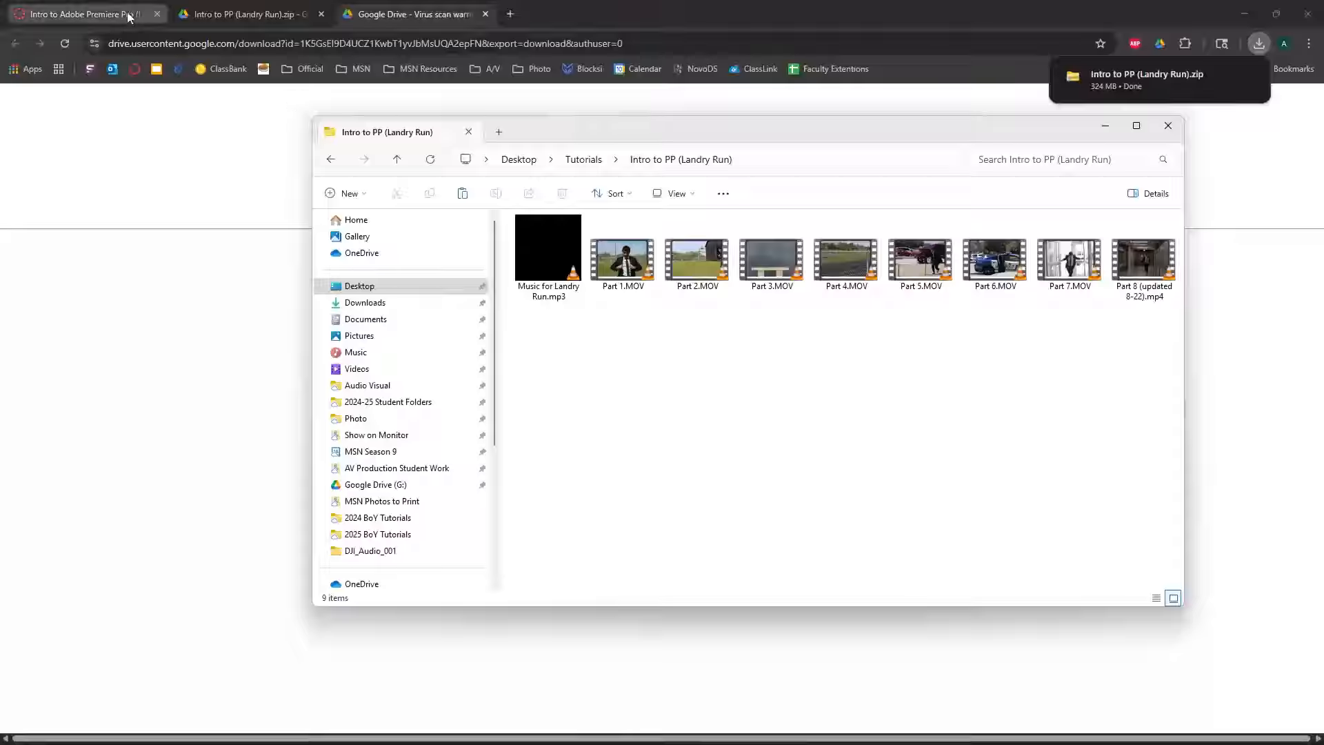
Switch to Premiere Pro and start a new project named "Intro to PP"
click(1245, 14)
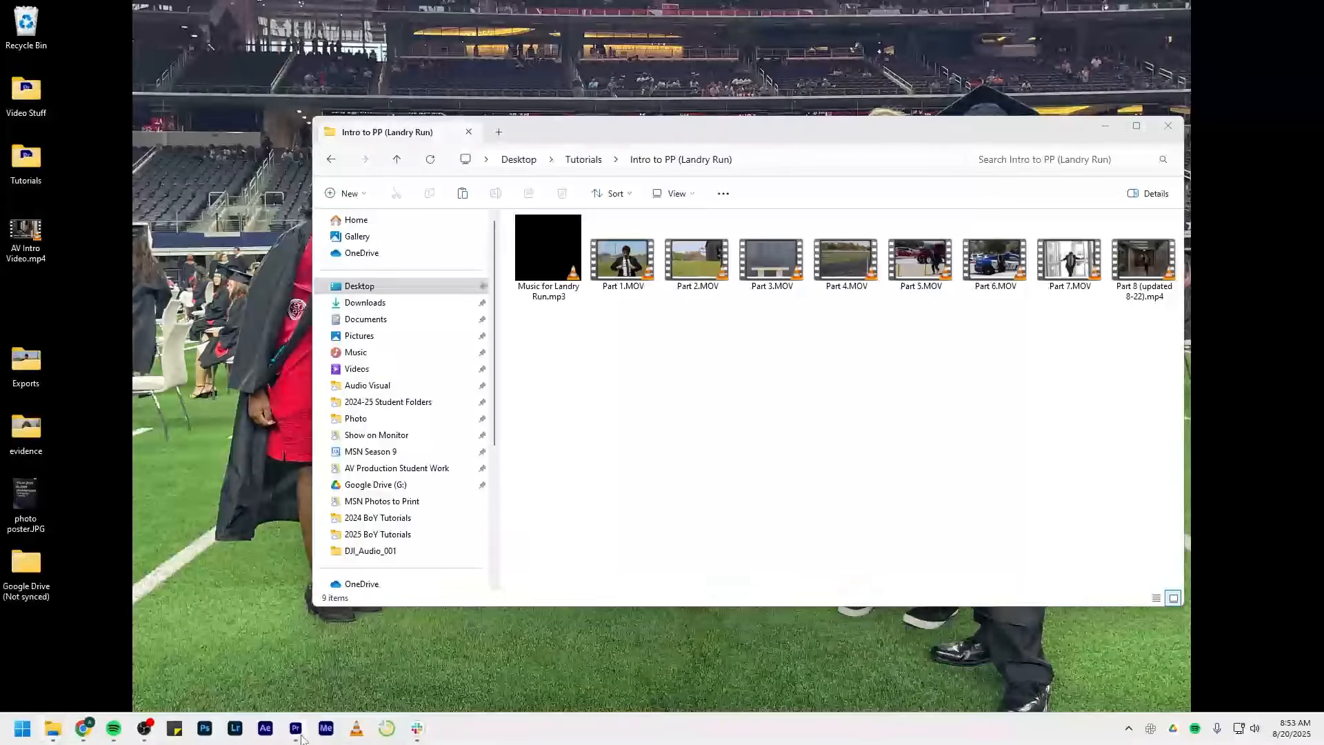
click(296, 728)
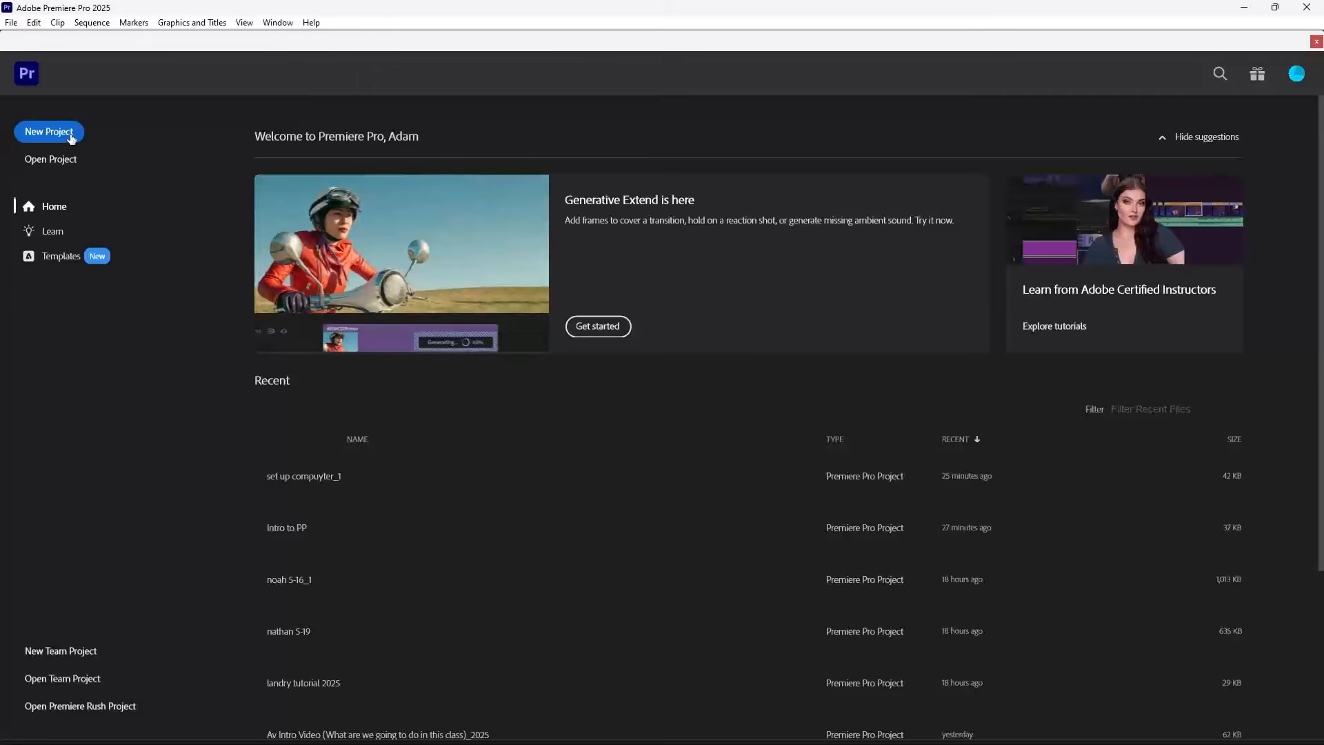
click(37, 131)
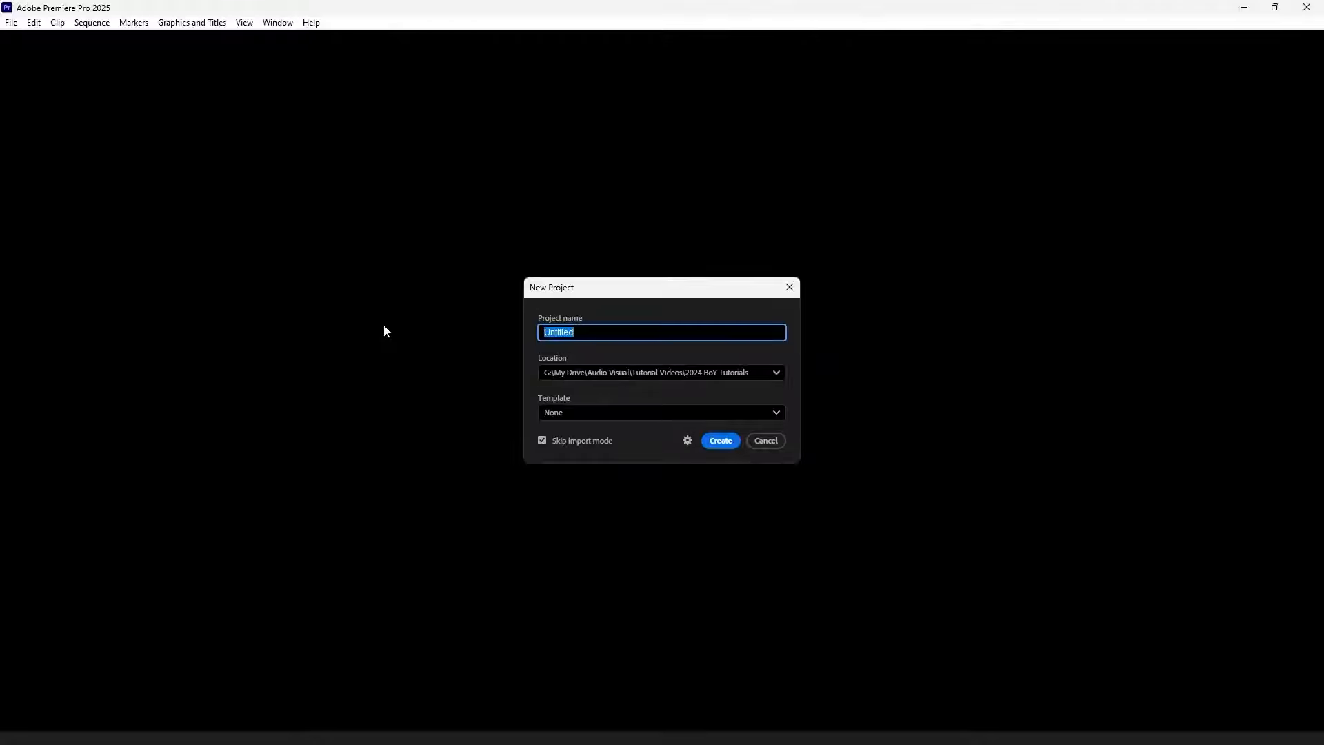
text(Intro to PP)
Set the project location to the Intro to PP (Landry Run) folder in Desktop\Tutorials and create the project
click(778, 375)
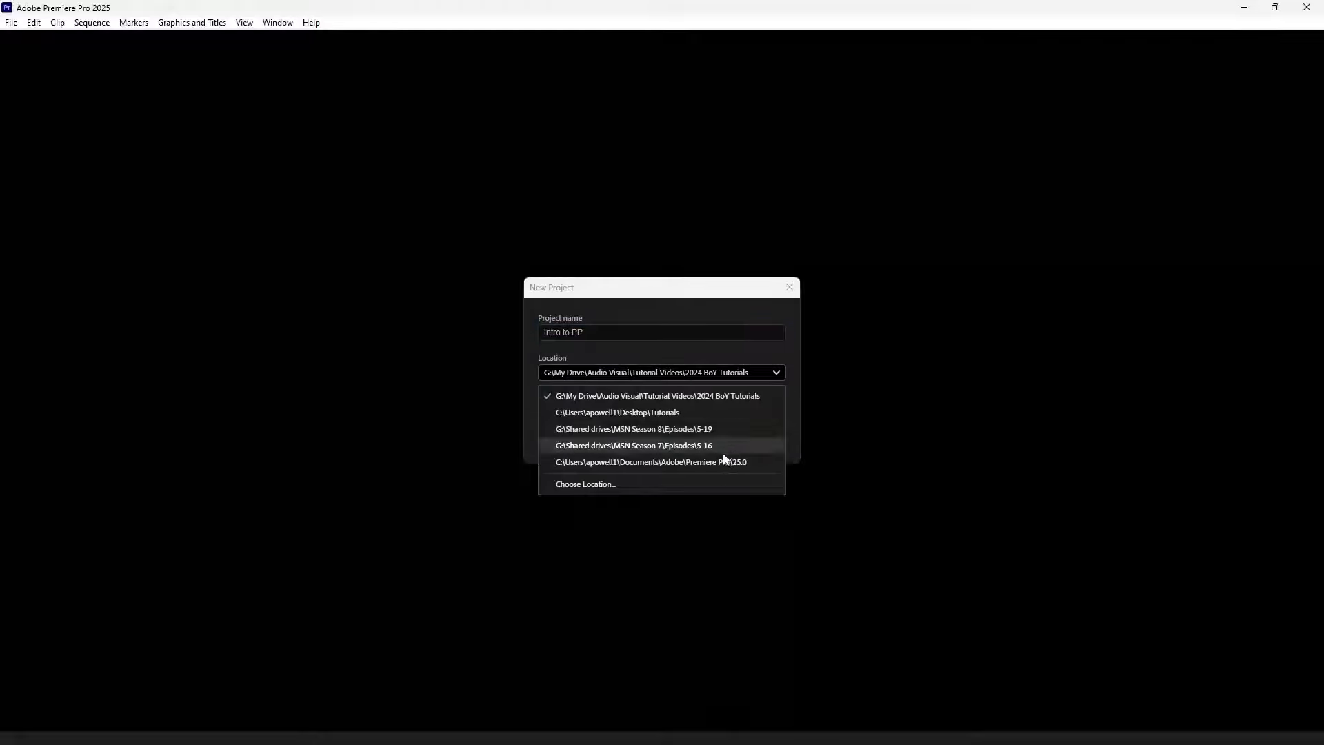
click(714, 483)
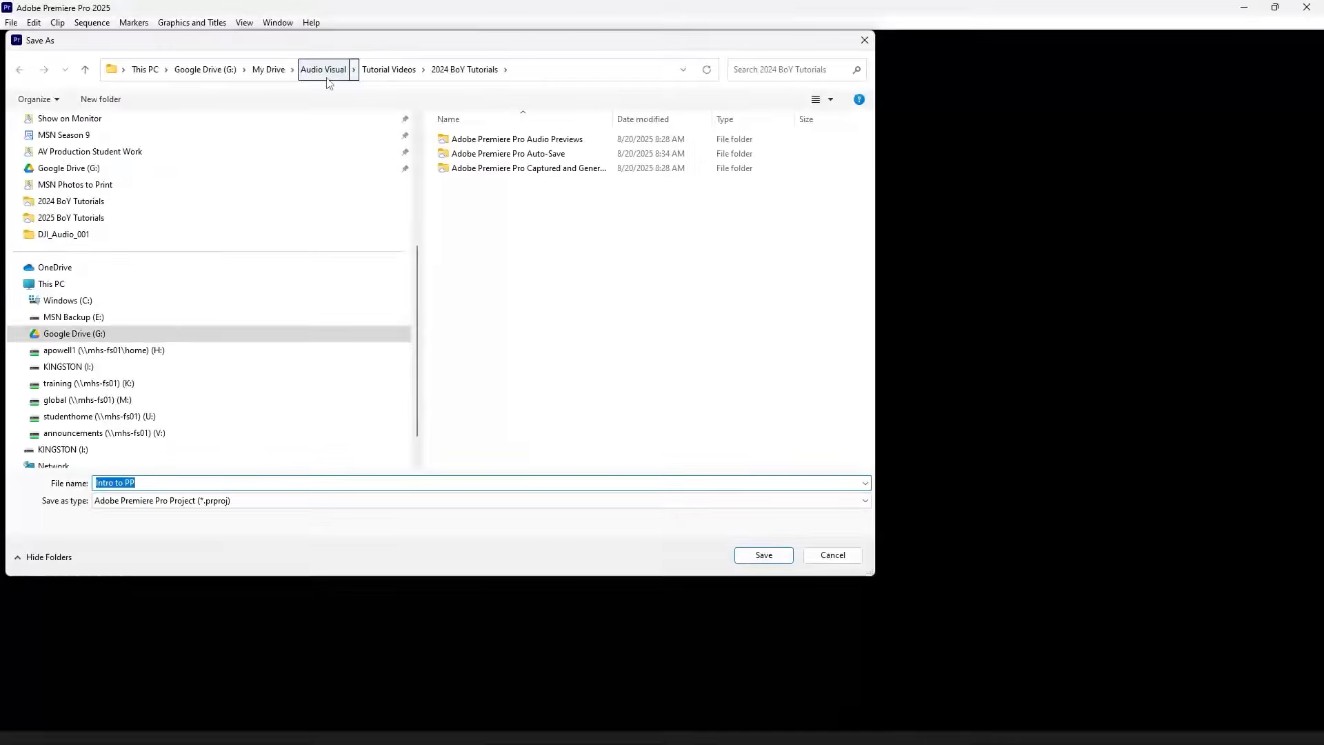
scroll(93, 287, up, 4)
click(52, 187)
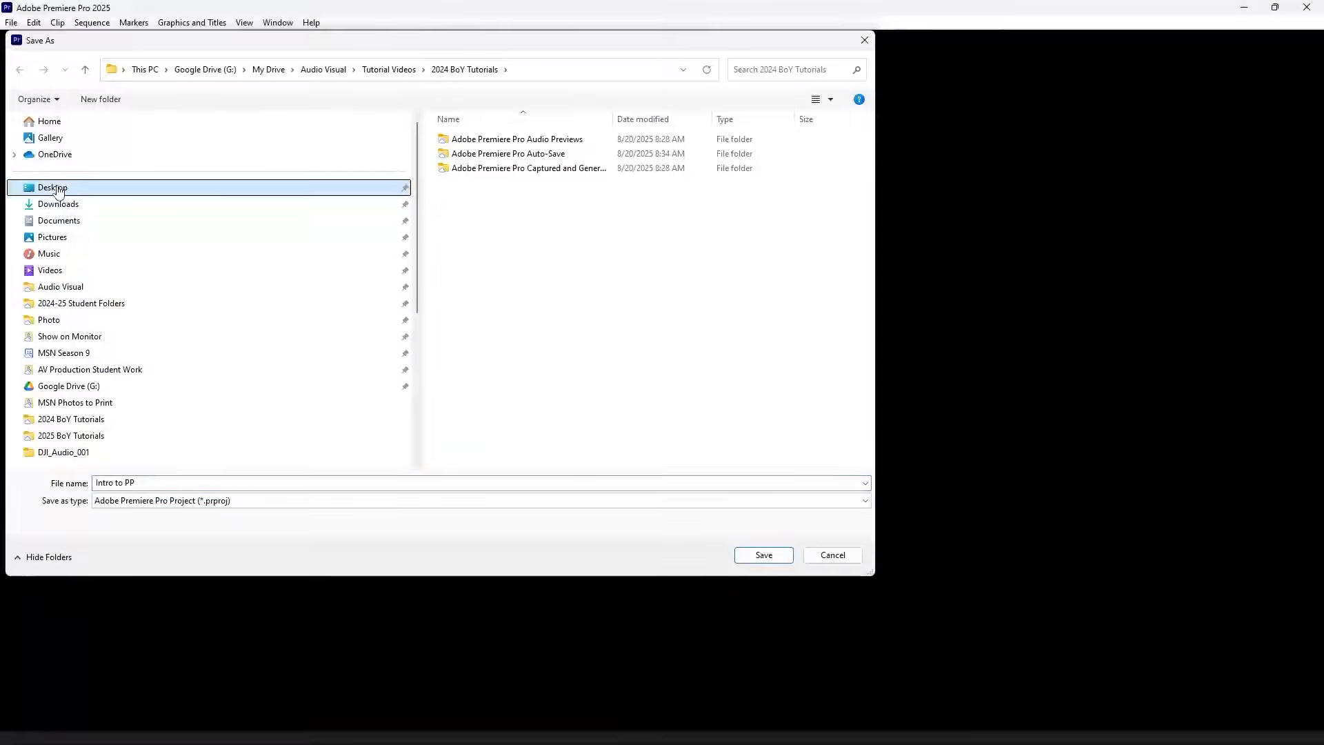
double_click(690, 155)
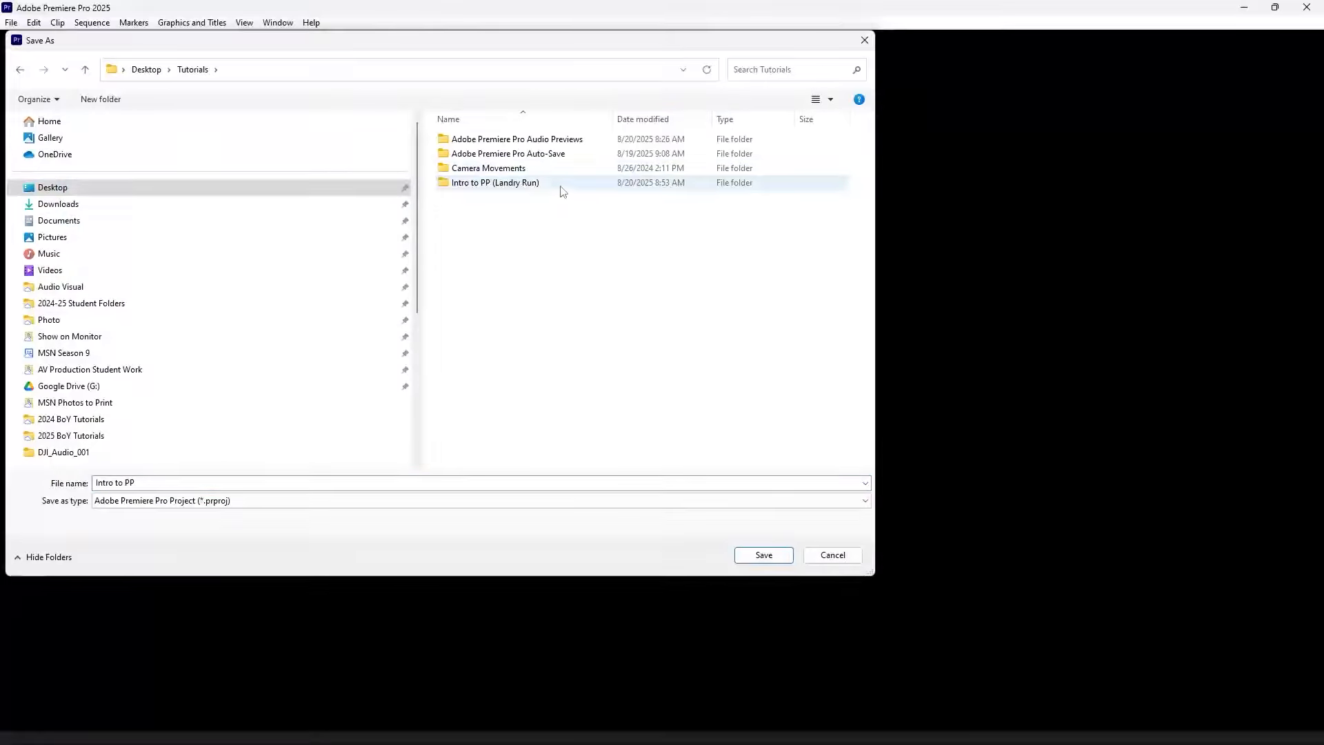
double_click(535, 183)
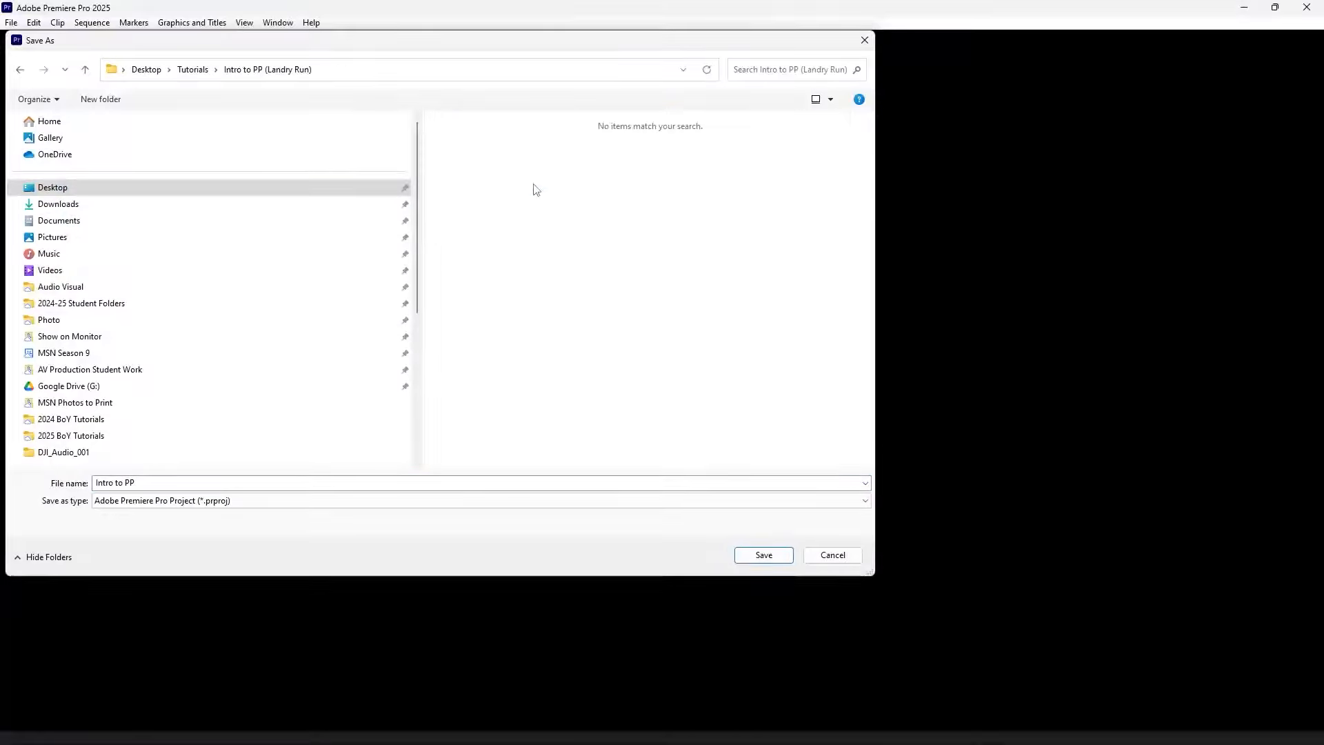
click(764, 555)
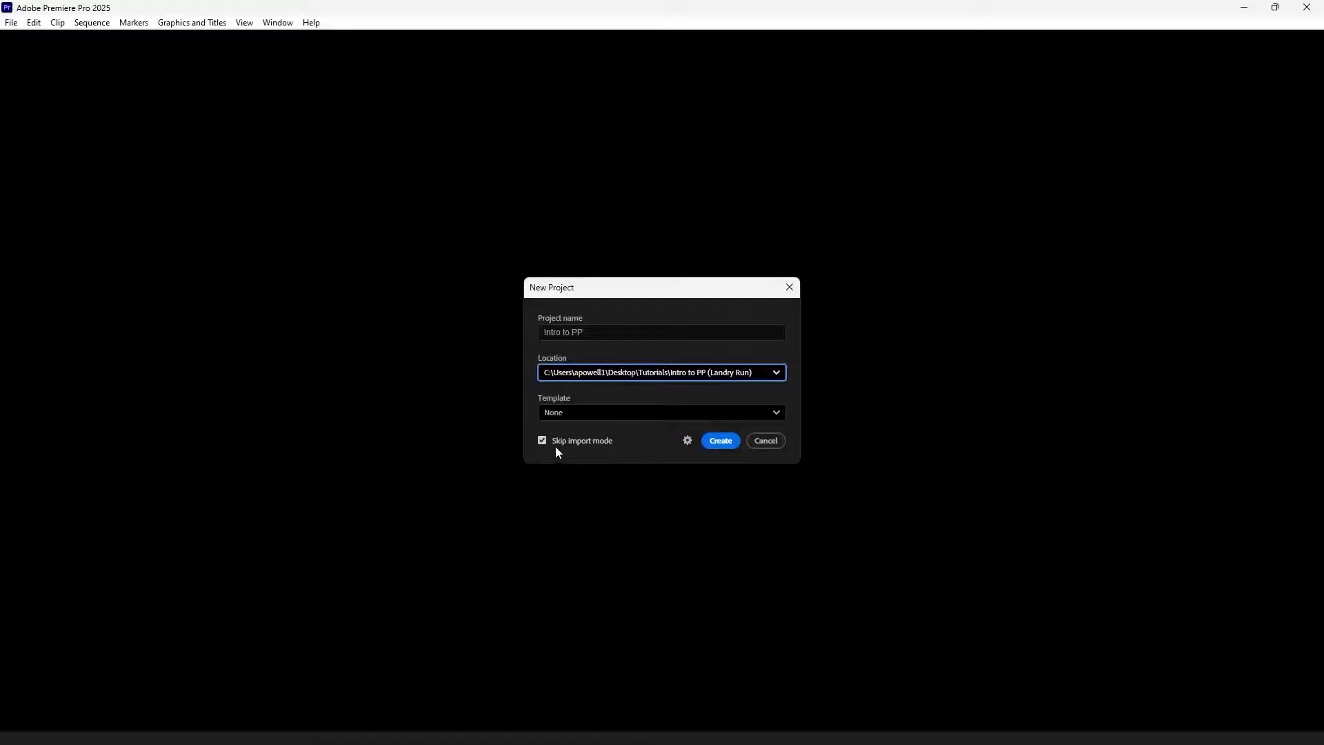
click(726, 443)
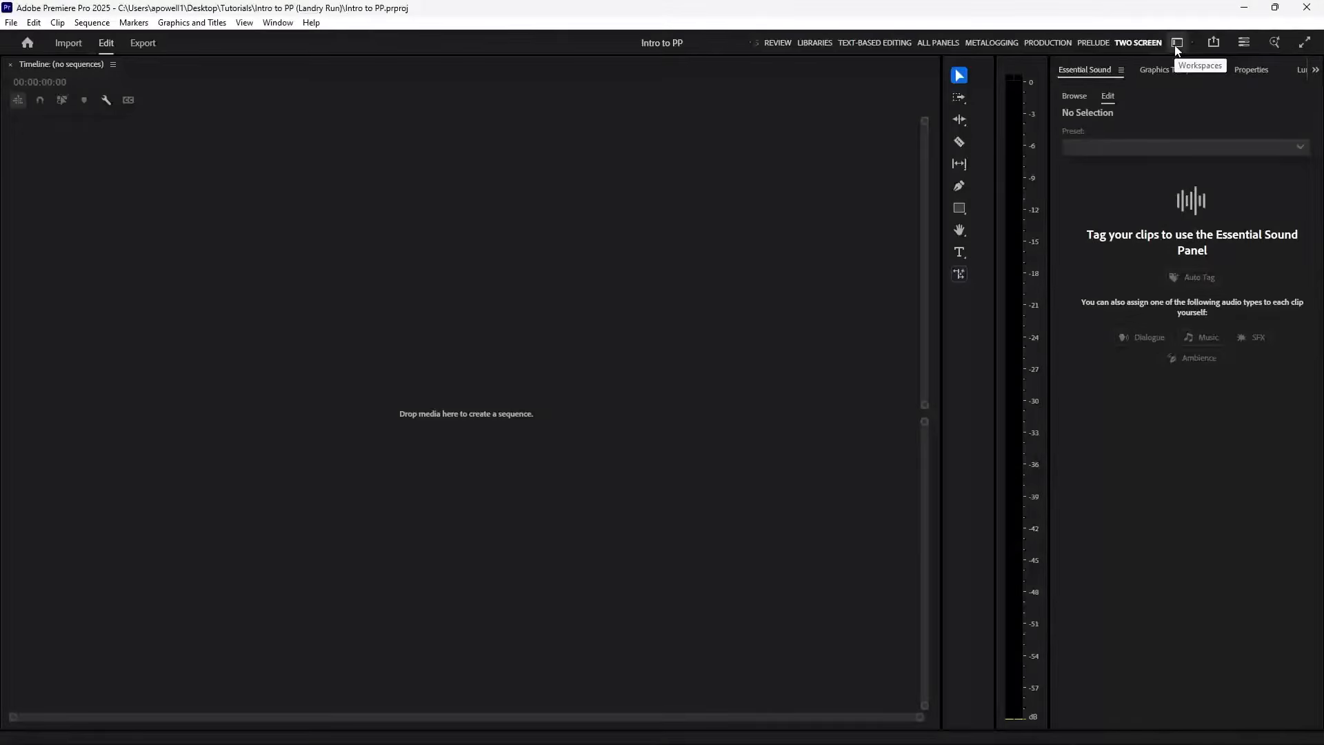
Collapse and hide the workspace tabs, and switch to the Learning workspace
drag(755, 43, 1192, 57)
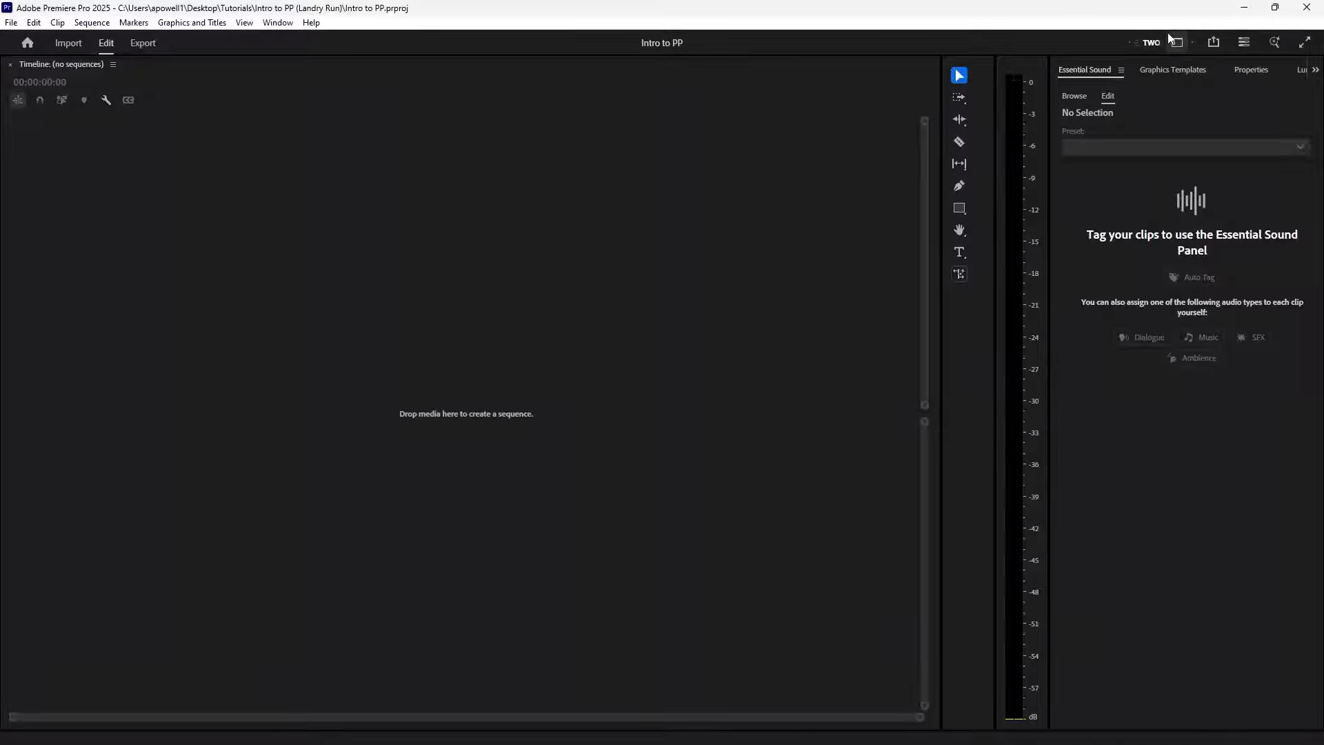
click(1177, 43)
click(1212, 491)
click(1184, 43)
click(1203, 139)
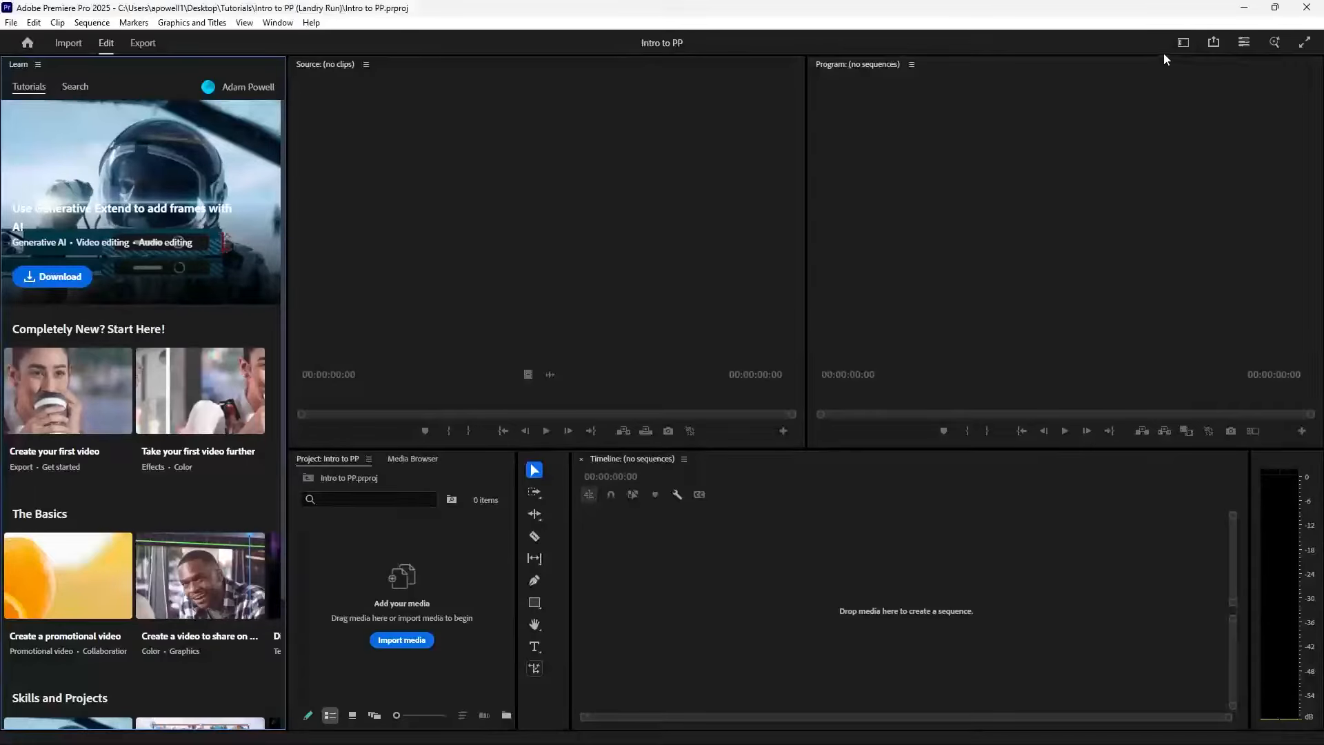
Show the workspace tabs and widen their strip so more workspace names fit beside the project title
click(1184, 42)
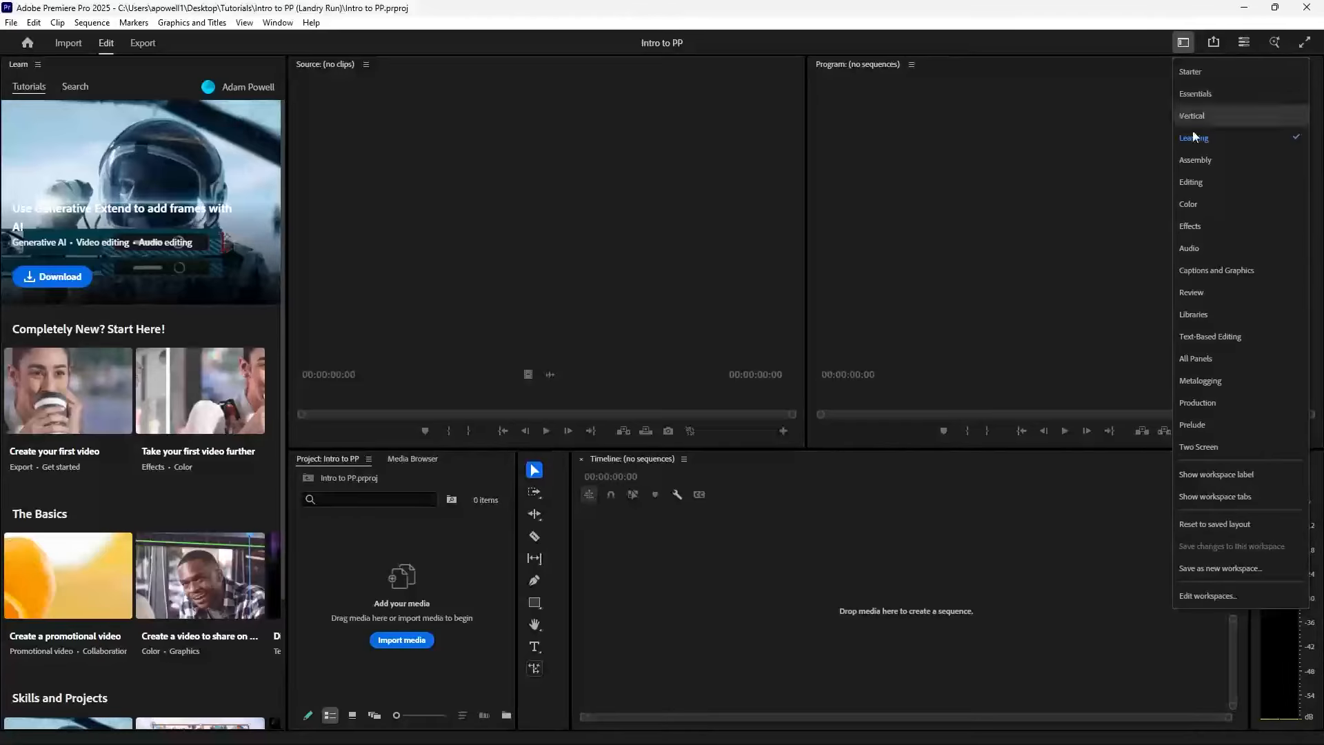
click(1230, 498)
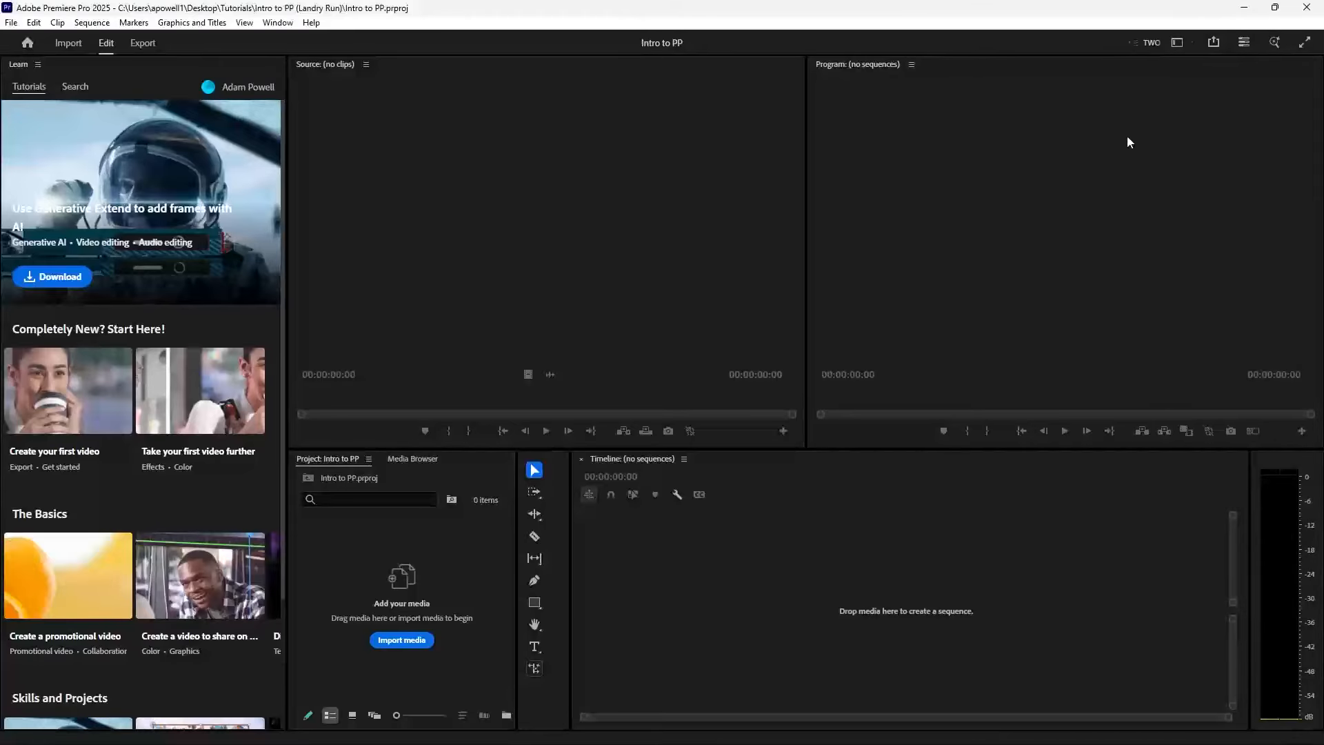
drag(1129, 45, 605, 59)
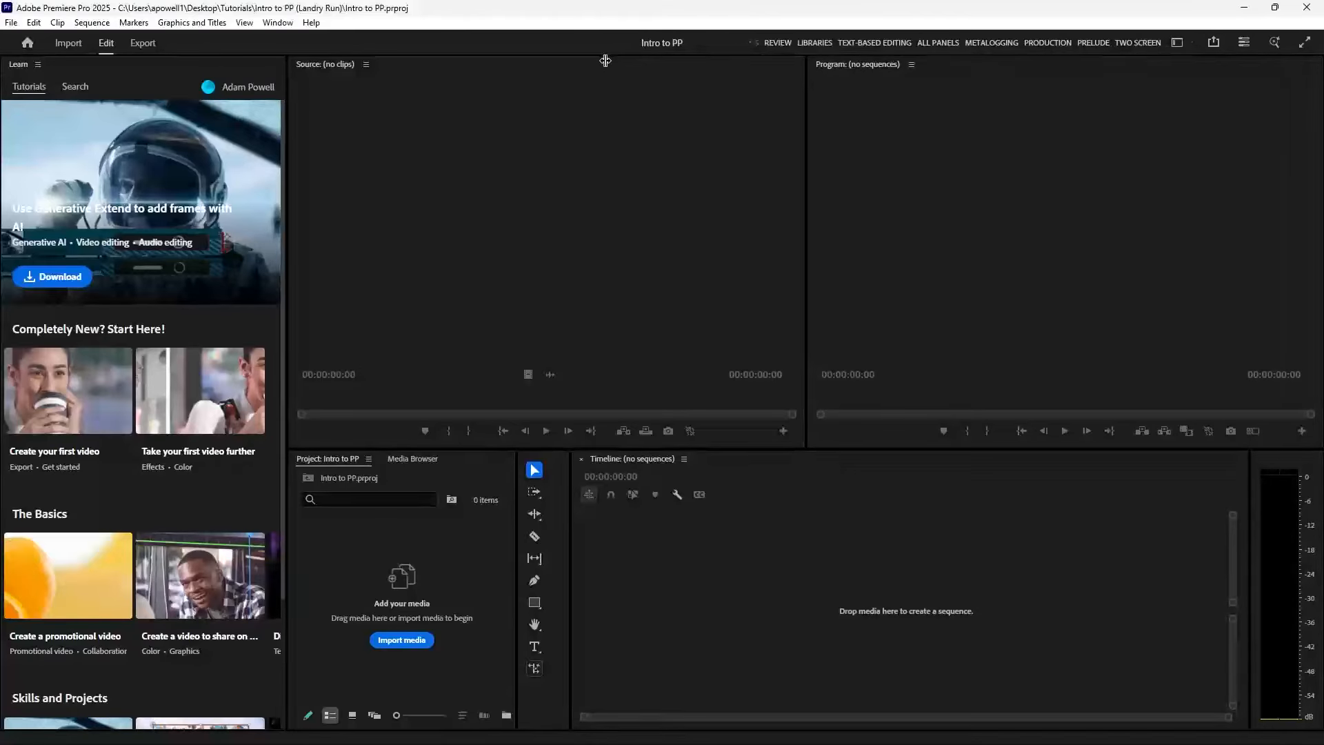
scroll(837, 44, up, 5)
drag(1101, 45, 643, 79)
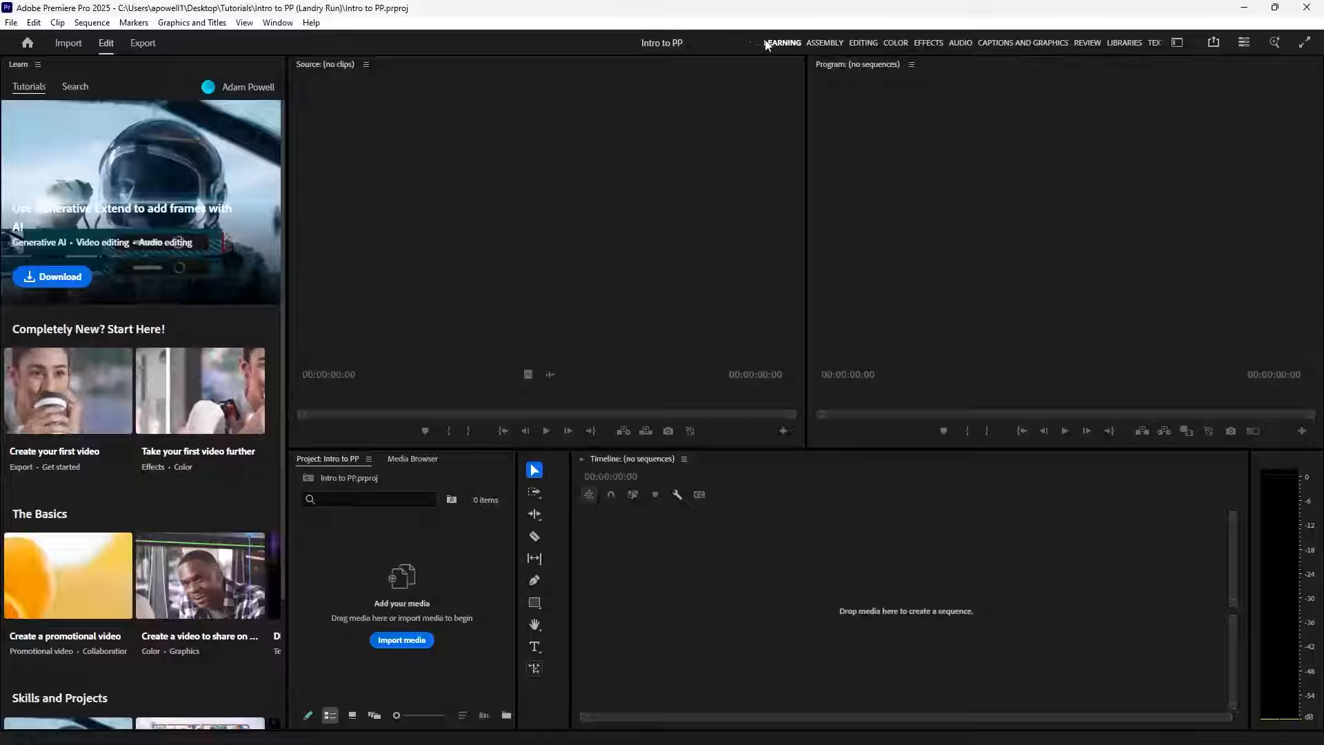
Switch to the Editing workspace and reset it to its saved layout
click(868, 45)
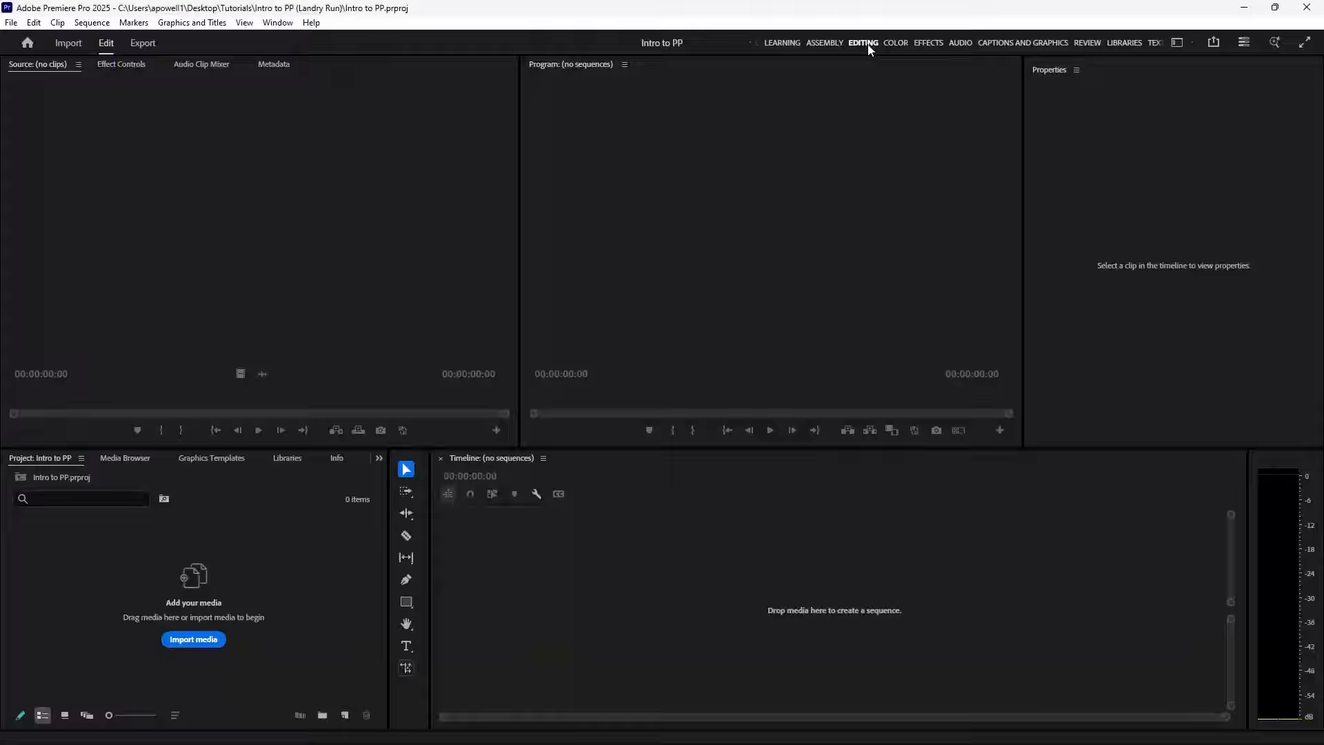
click(1177, 42)
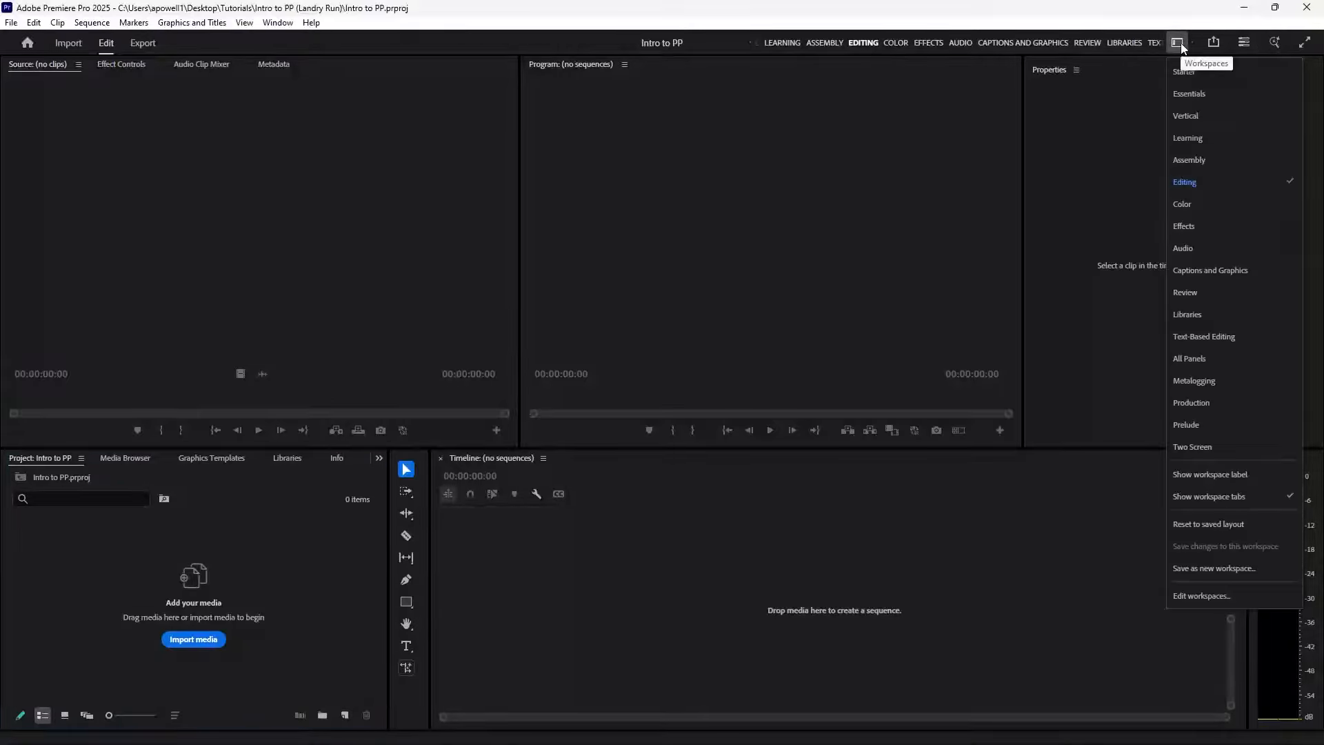
click(1206, 529)
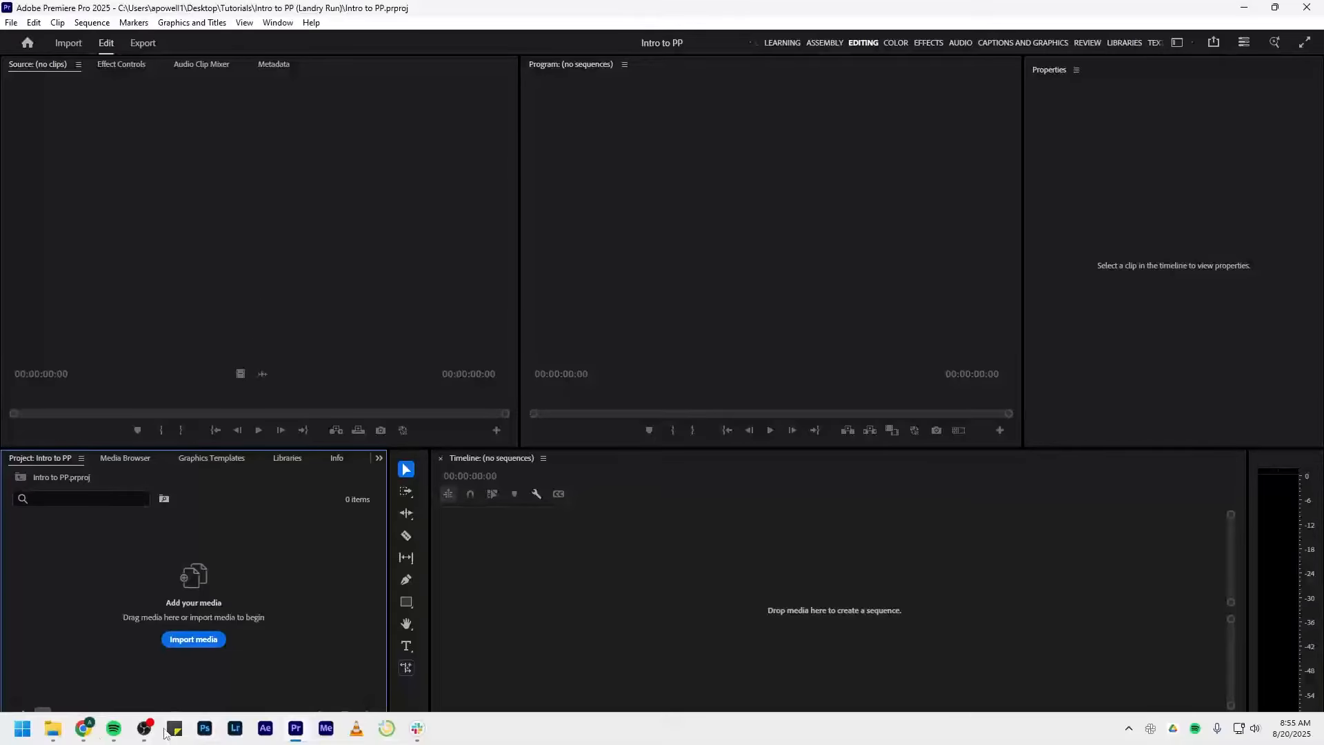
Import Music for Landry Run.mp3 and the Part 1 to Part 8 video clips into the project, leaving out the project file
mouse_move(52, 733)
click(164, 639)
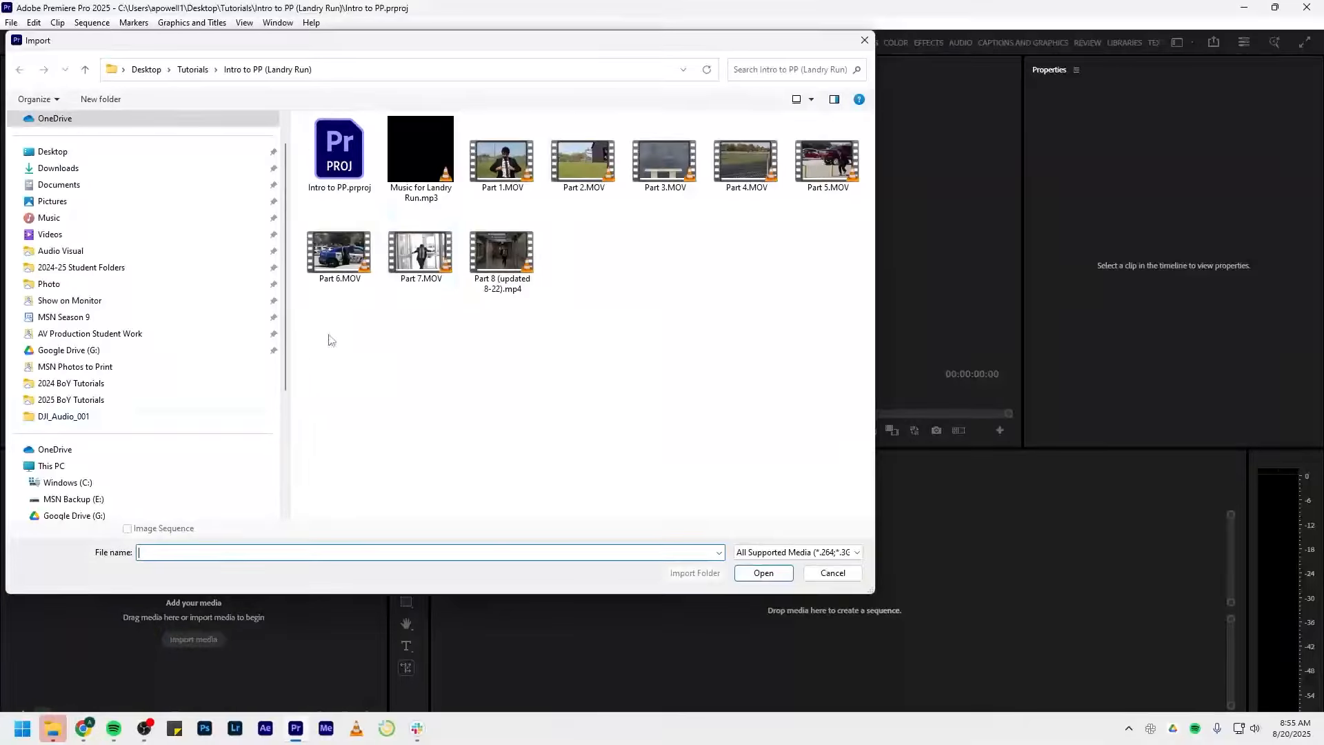
click(421, 155)
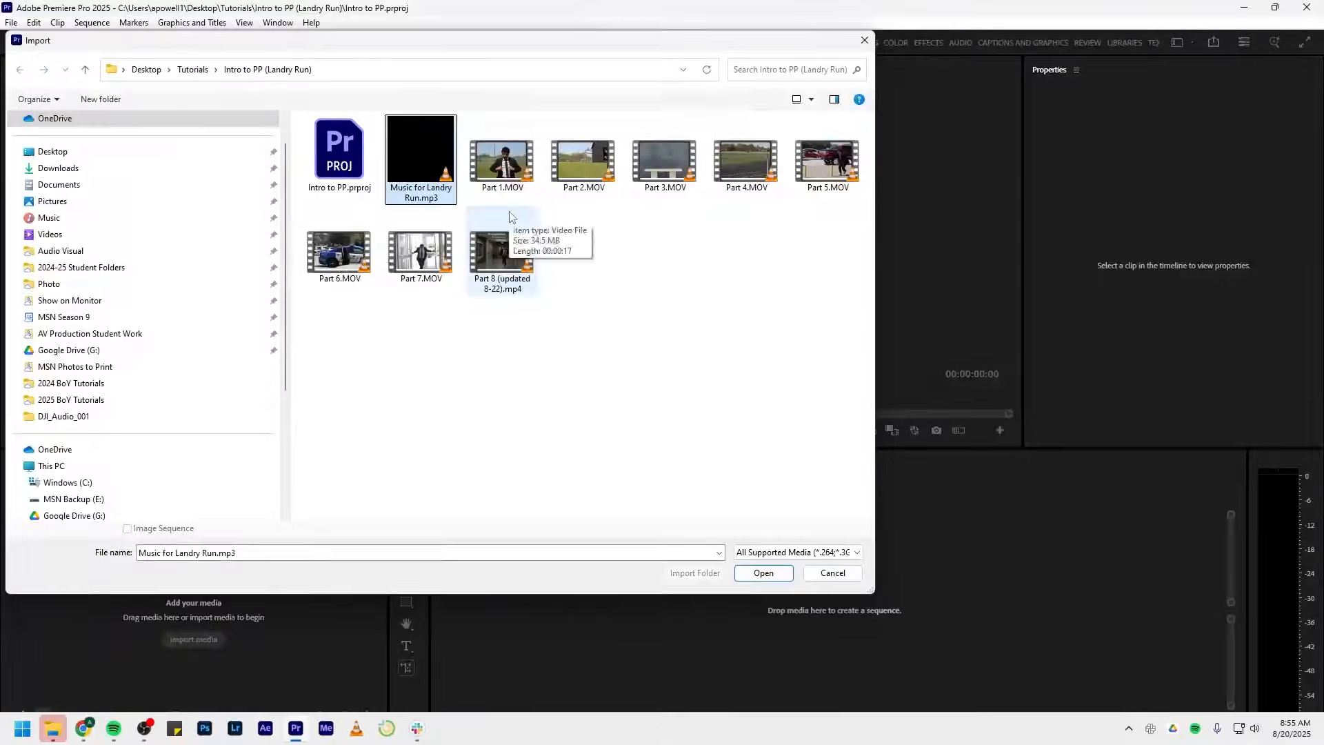
shift+click(510, 218)
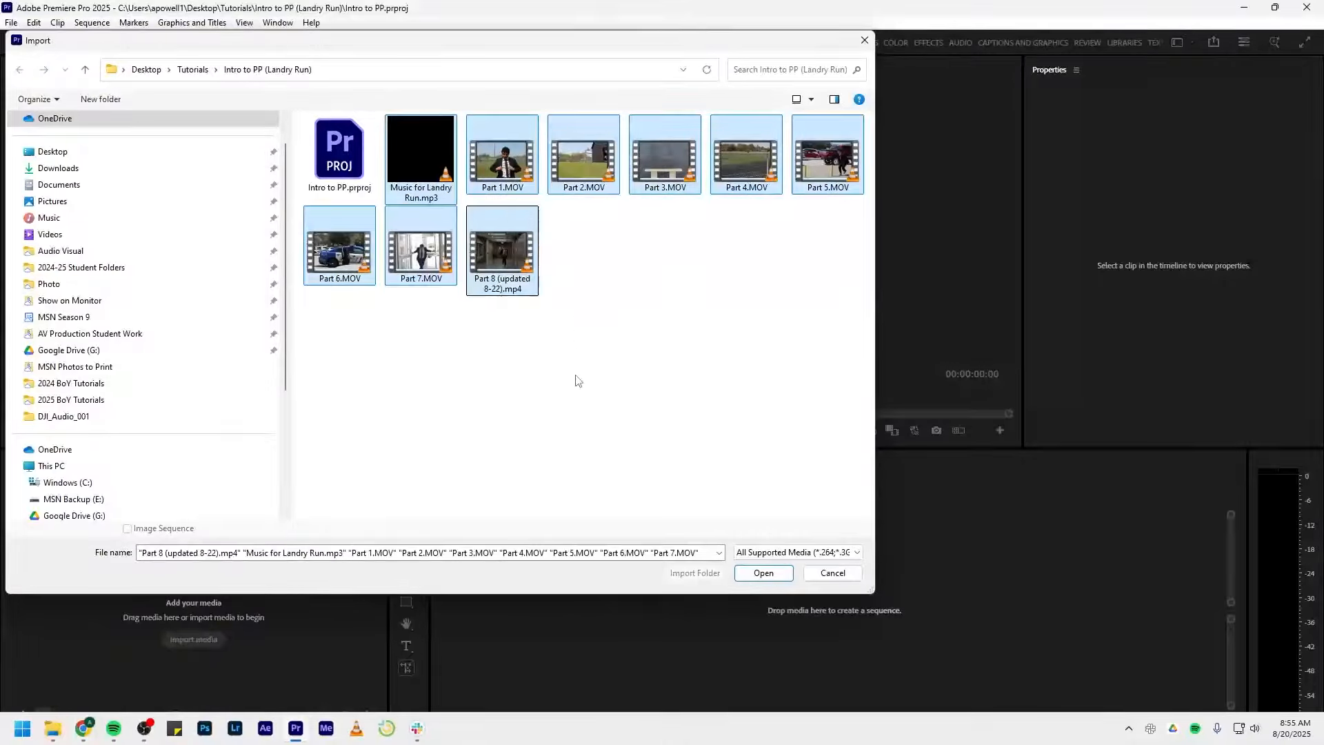
drag(416, 391, 868, 128)
click(396, 391)
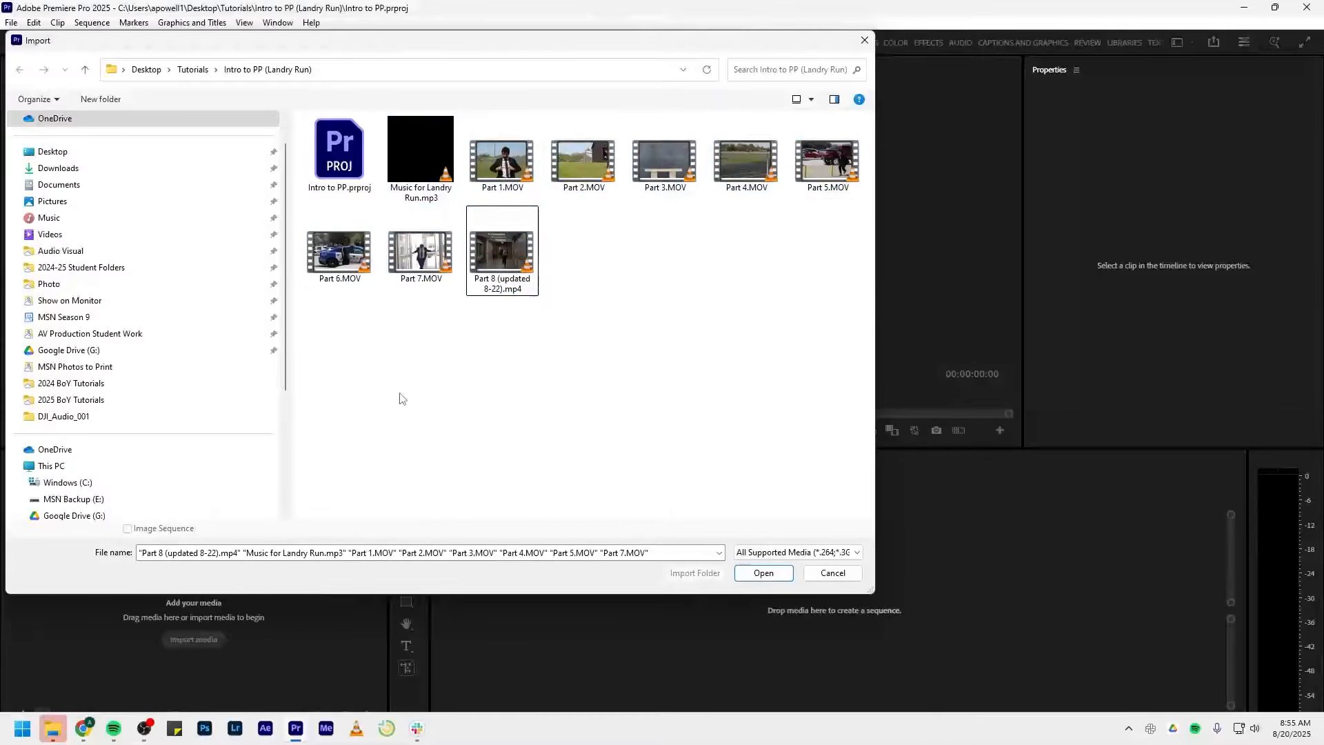
click(428, 142)
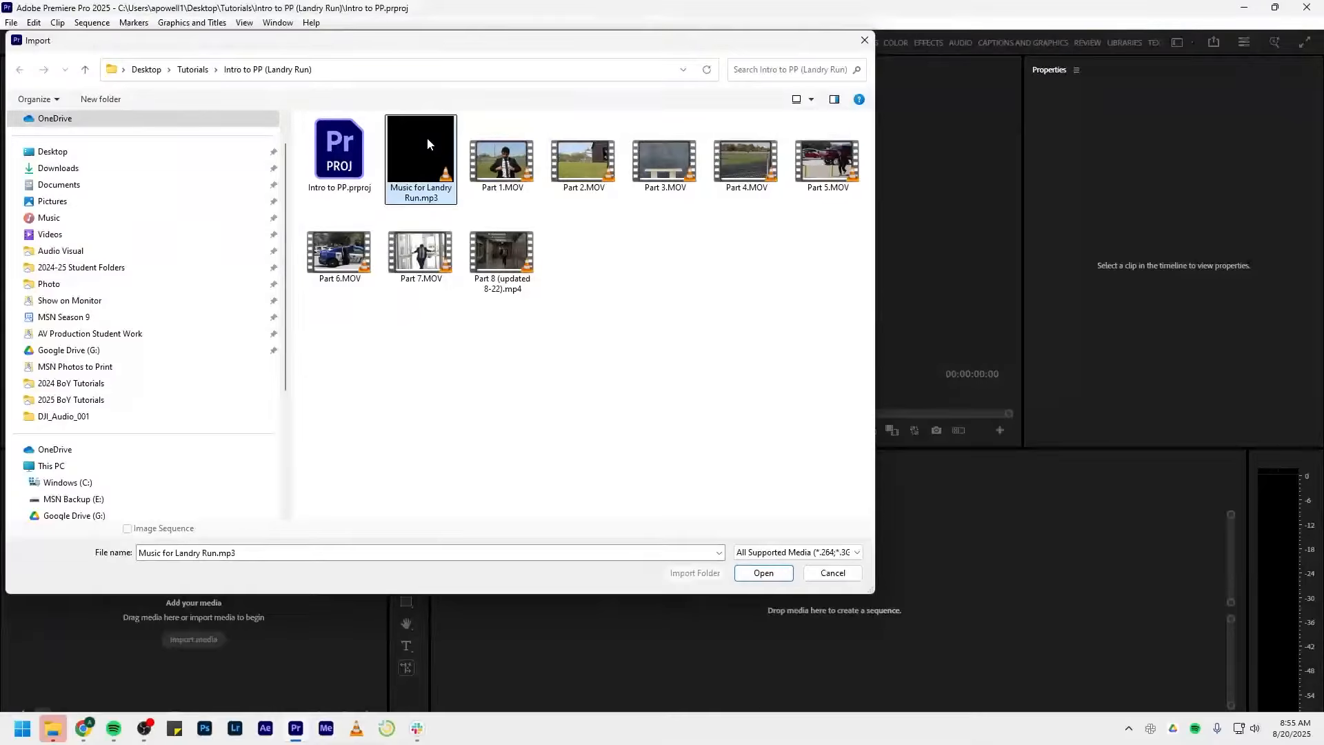
key(shift+Down)
key(shift+Right)
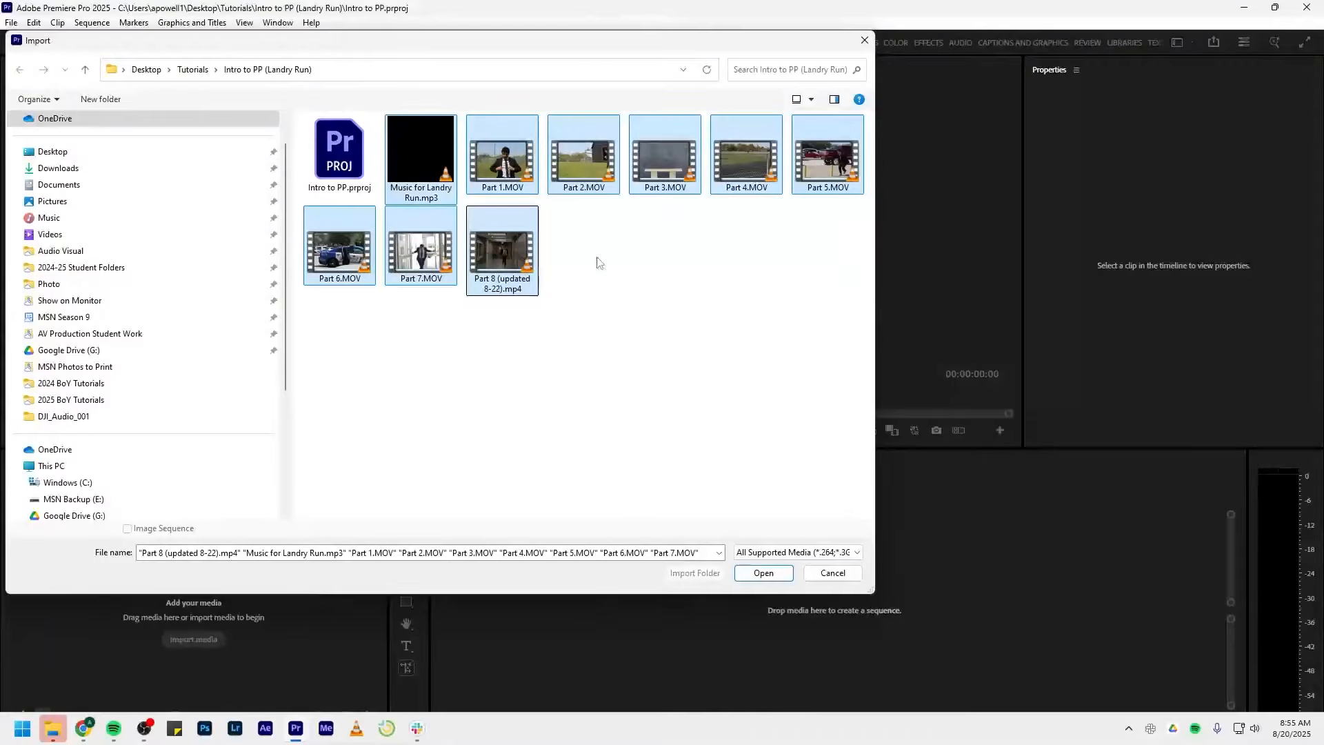
click(763, 573)
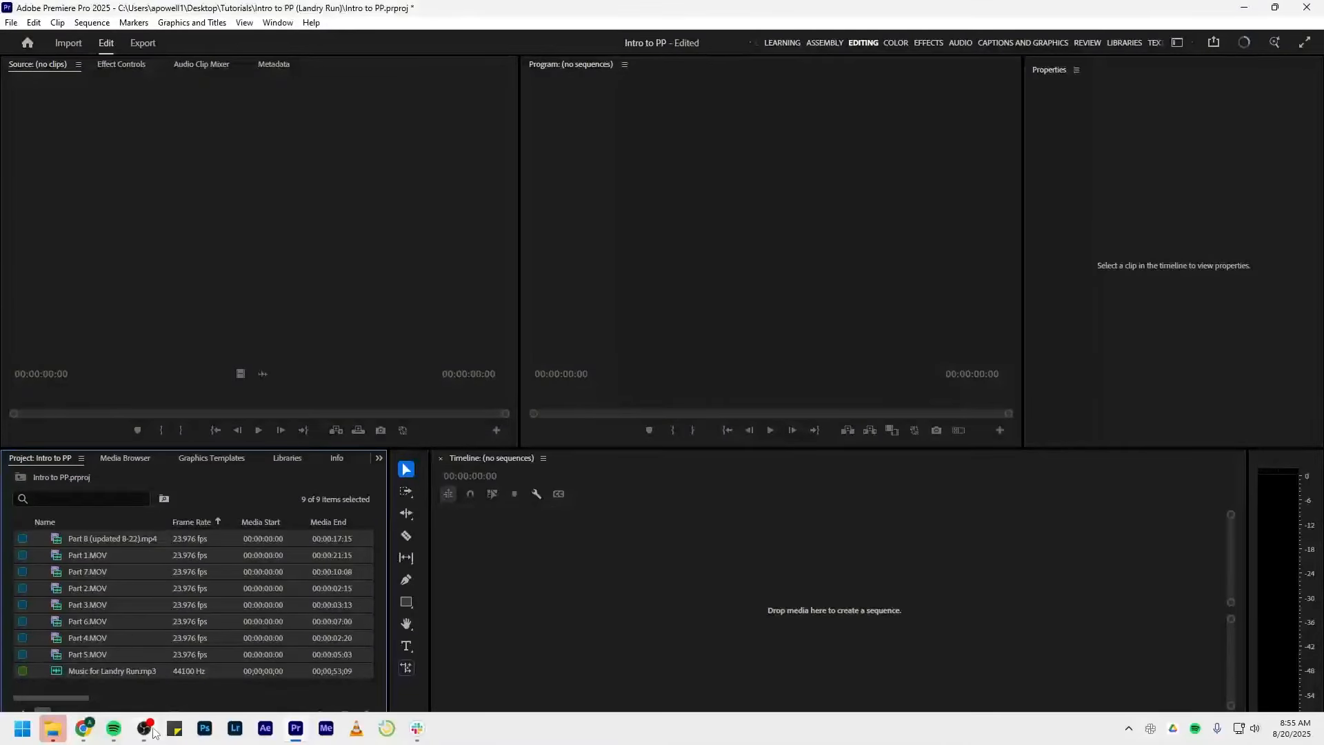
click(450, 643)
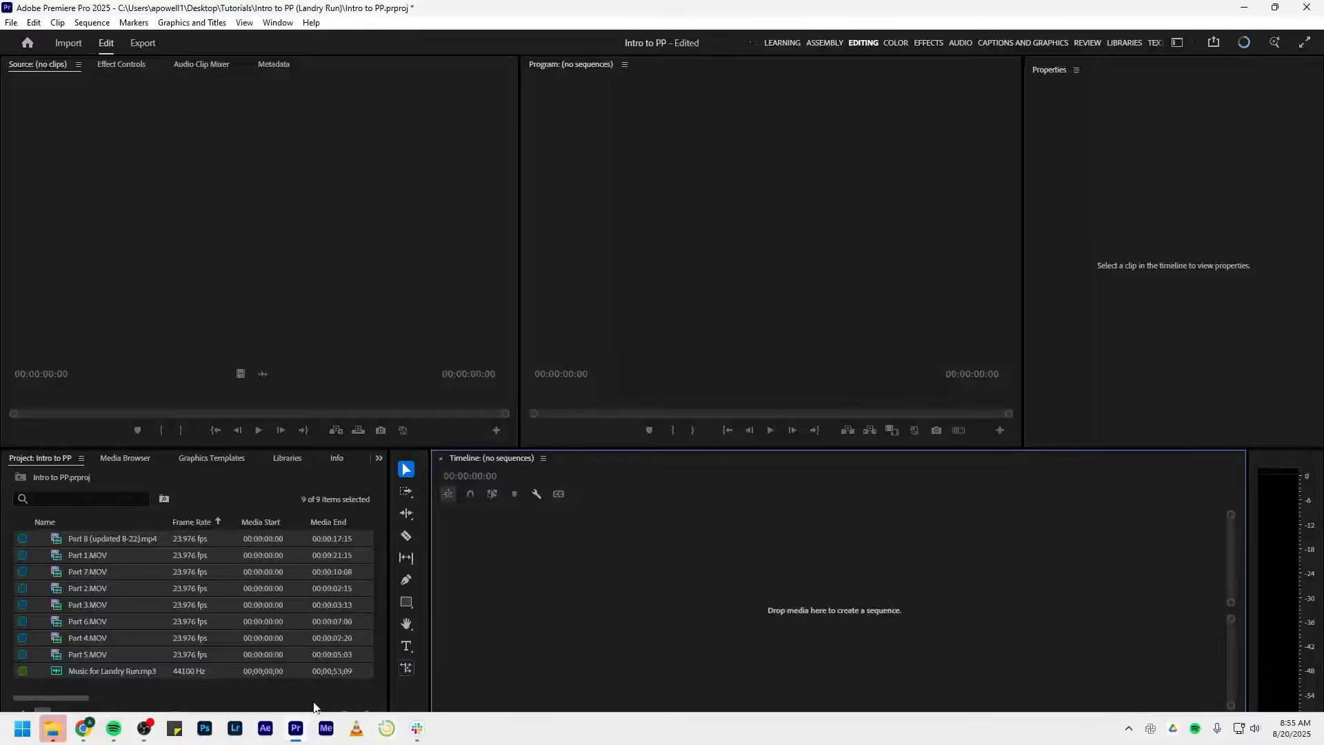
click(52, 728)
click(151, 639)
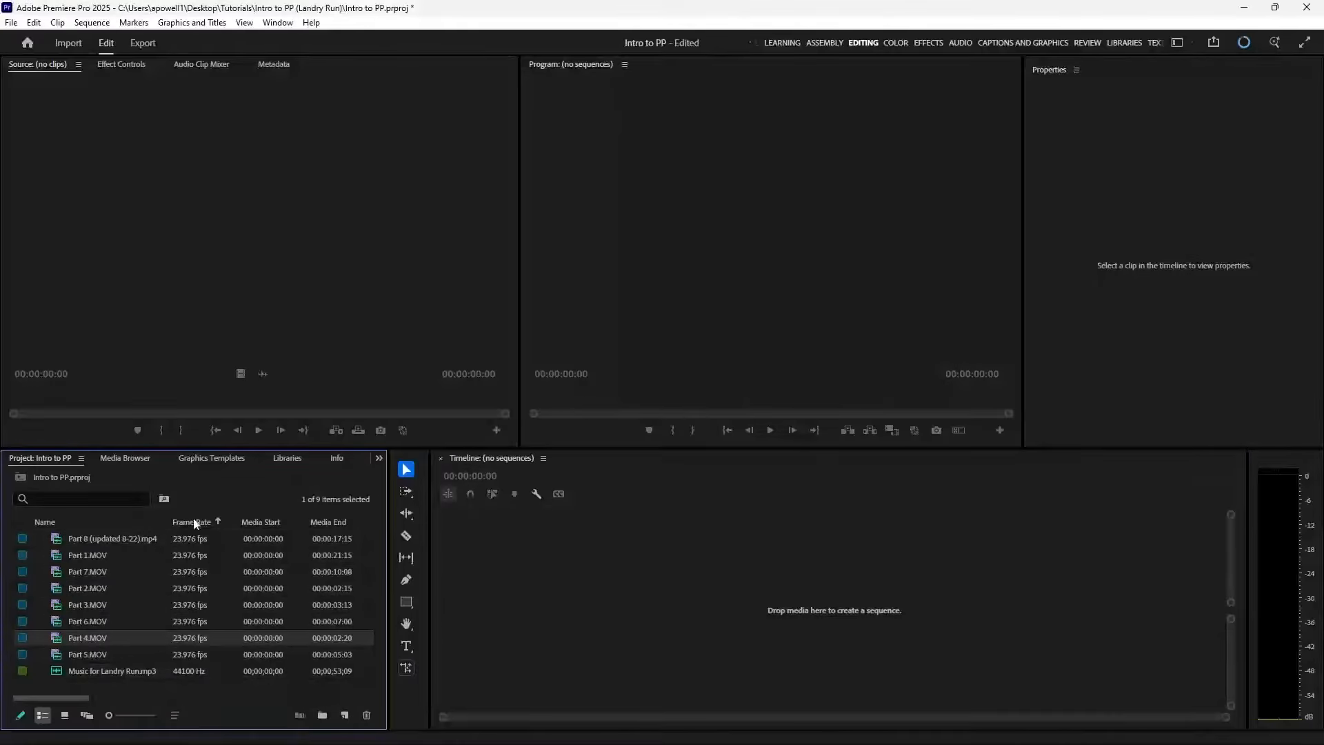
Show the imported clips as thumbnails, skim through Part 1.MOV, and return to the list view
click(64, 715)
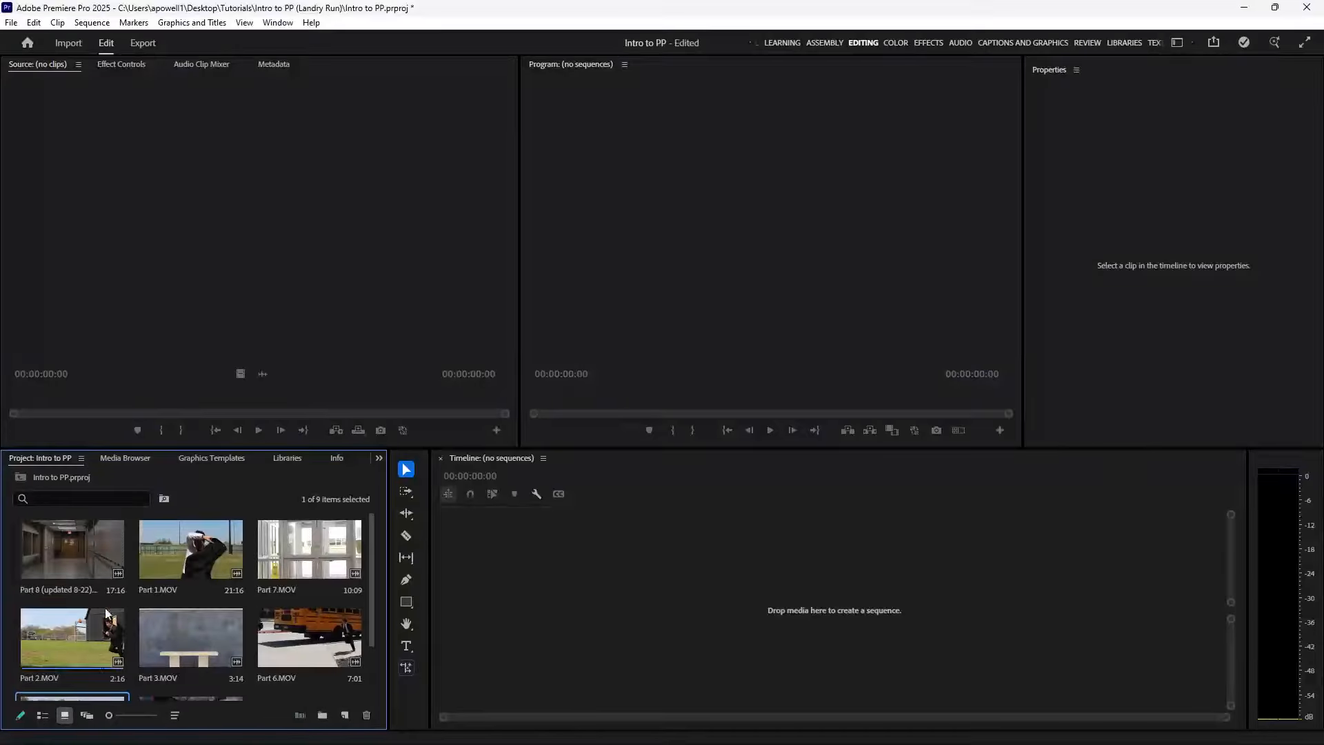
click(169, 569)
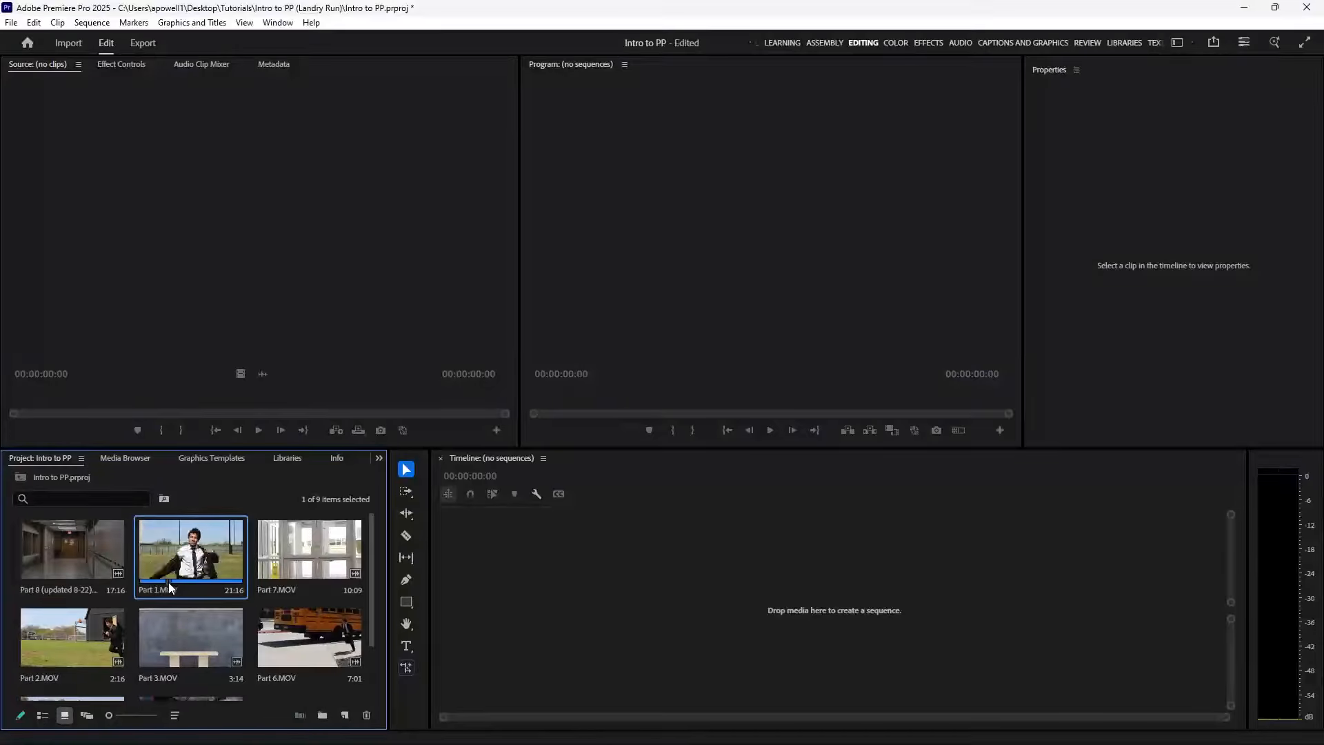
mouse_move(172, 591)
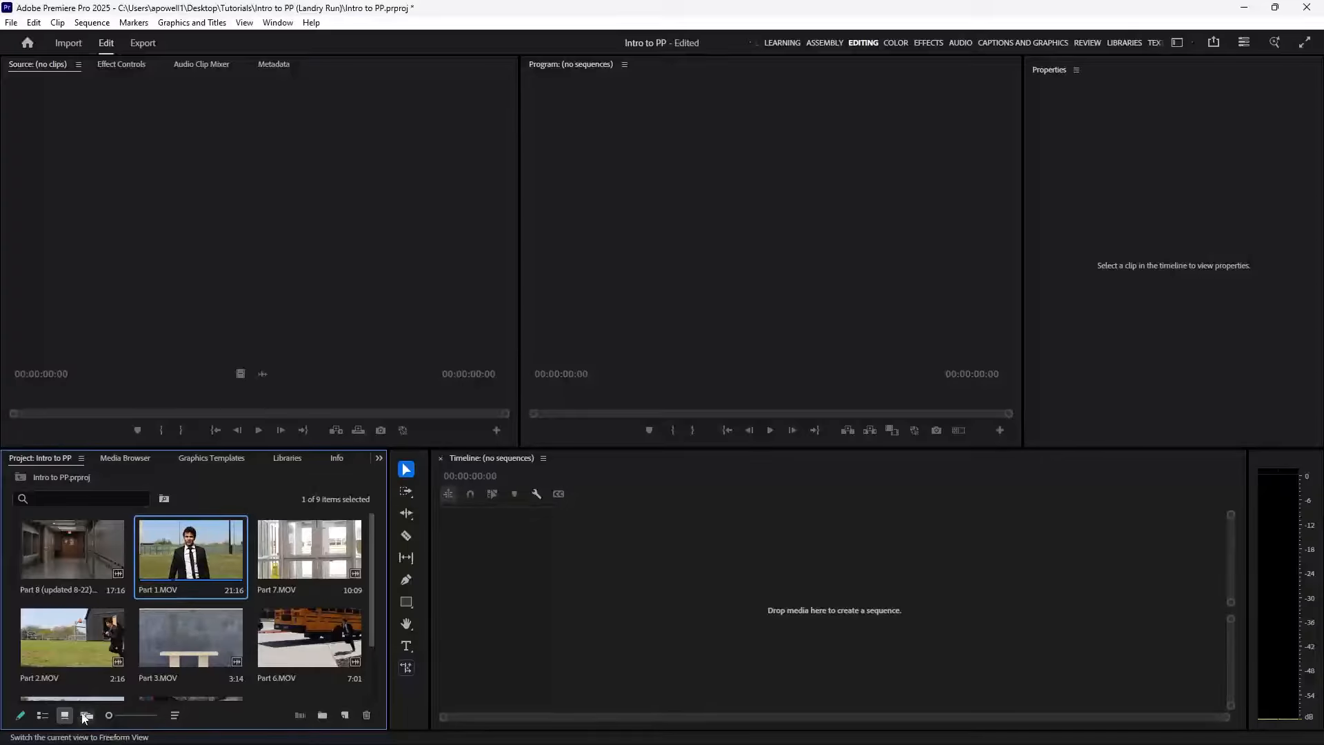
click(46, 717)
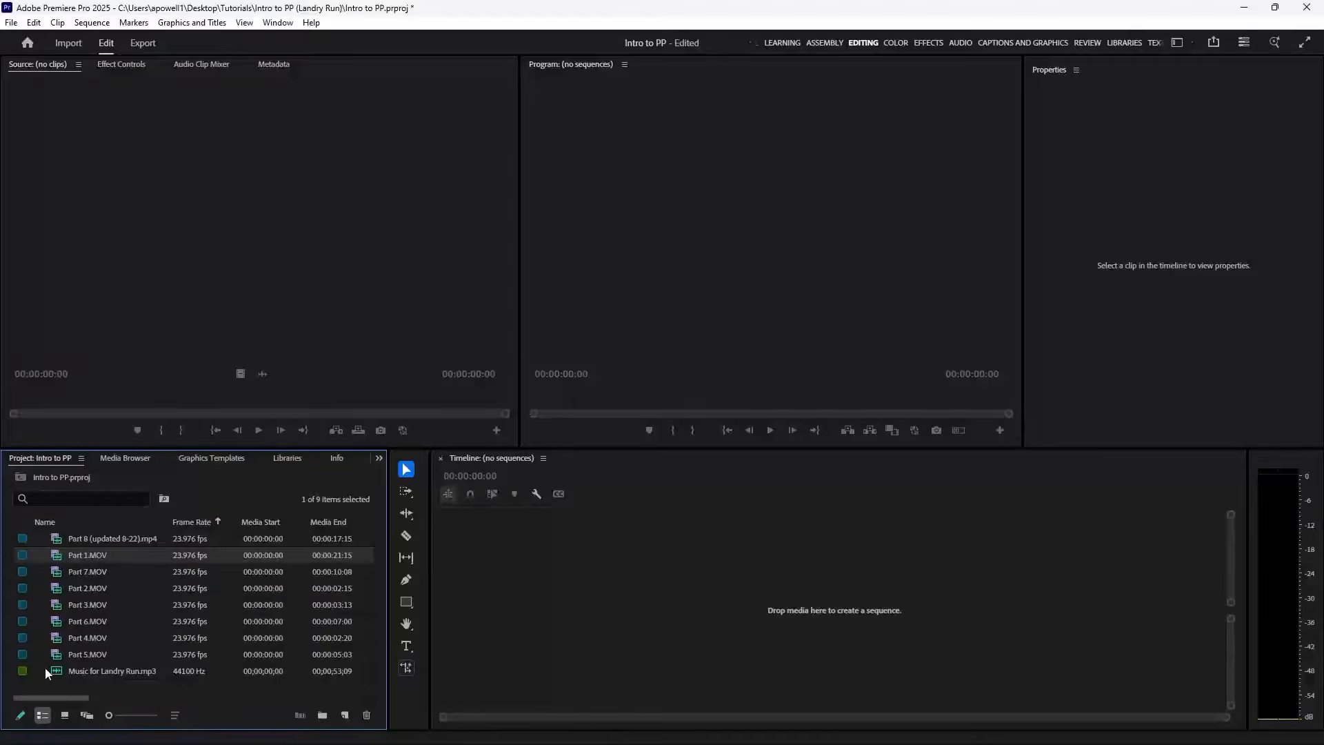
Load Part 1.MOV in the Source monitor and scrub its playhead to 00:00:12:00
double_click(61, 556)
drag(147, 399, 282, 413)
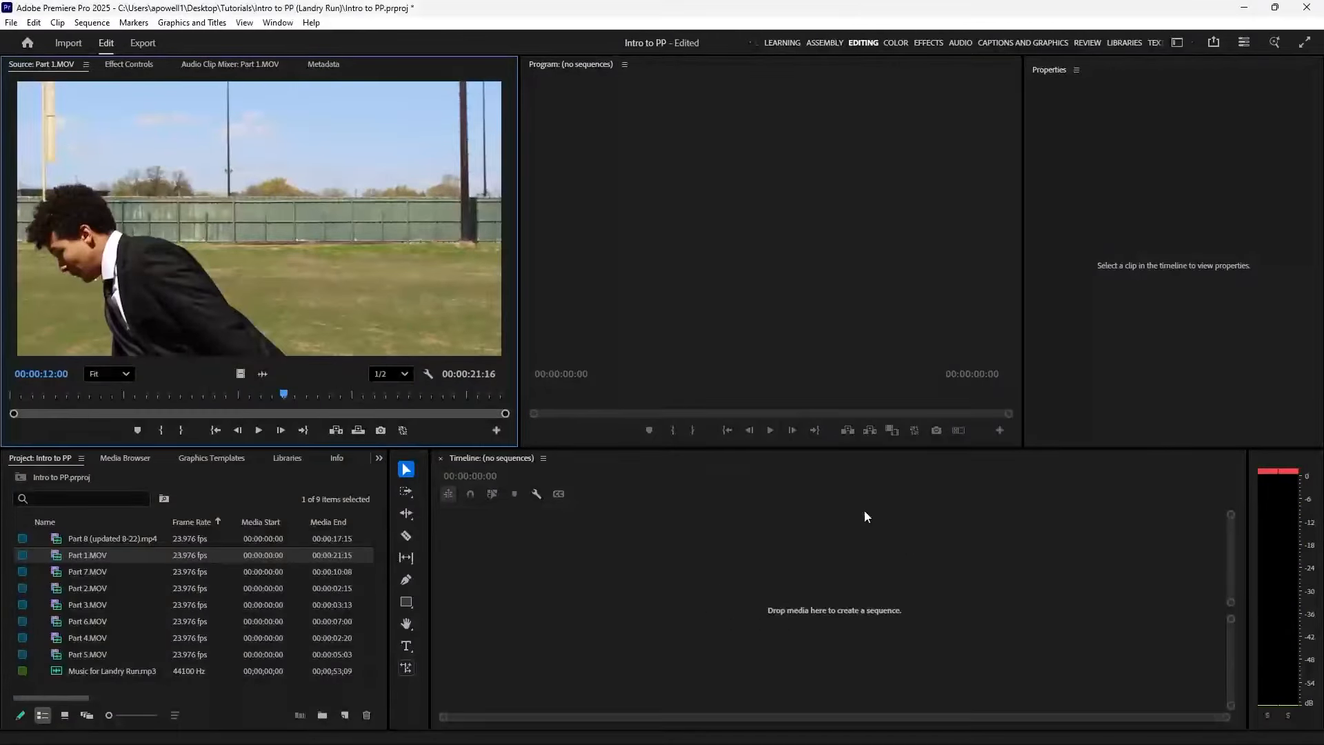
Create a new sequence from the HD 1080p 23.976 fps preset, keeping the default sequence name
click(11, 22)
mouse_move(25, 42)
click(296, 85)
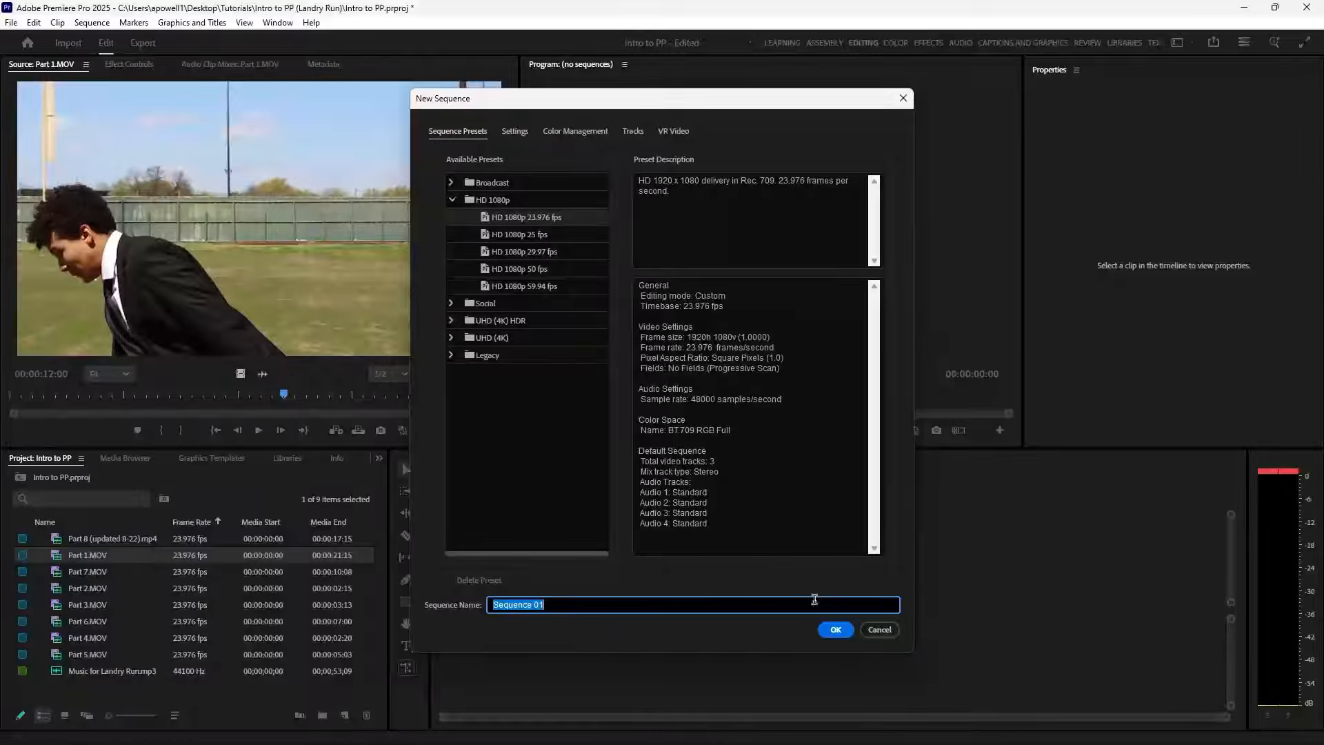
click(828, 628)
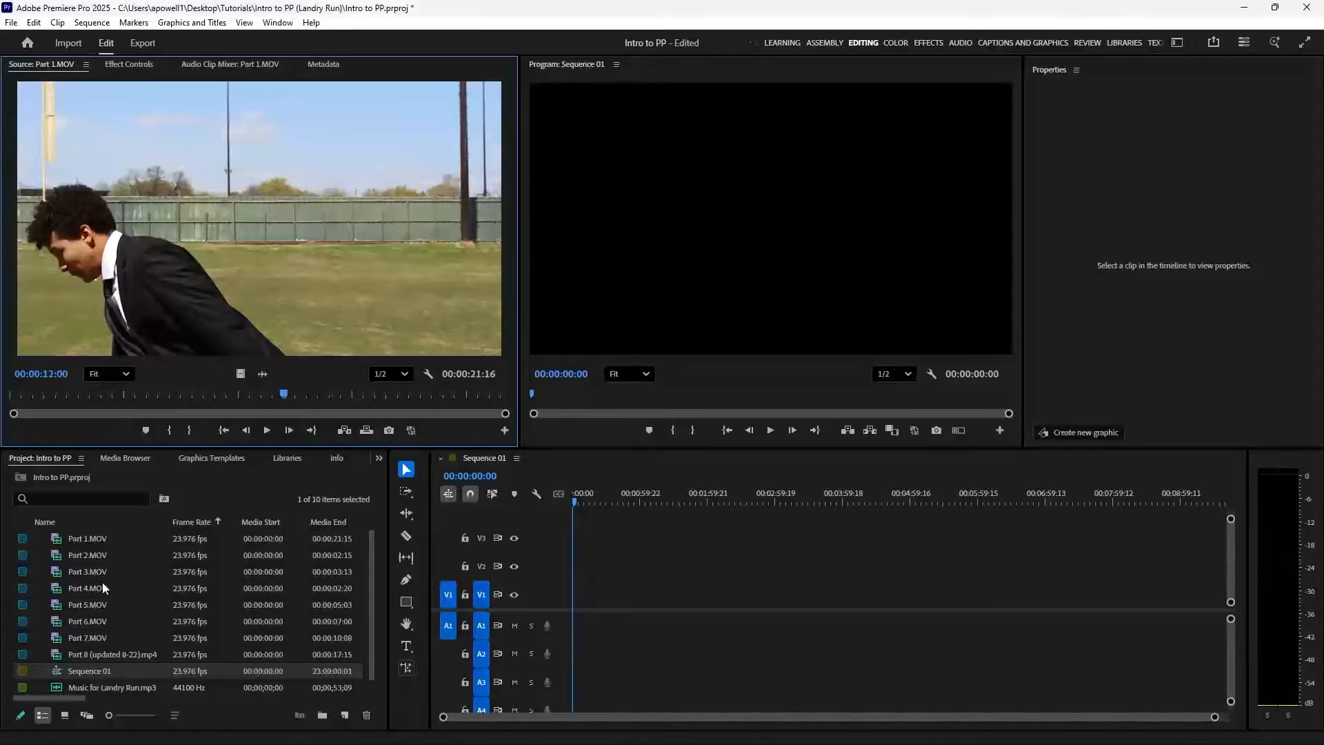
Place Part 1.MOV at the very start of the sequence on tracks V1 and A1
click(60, 538)
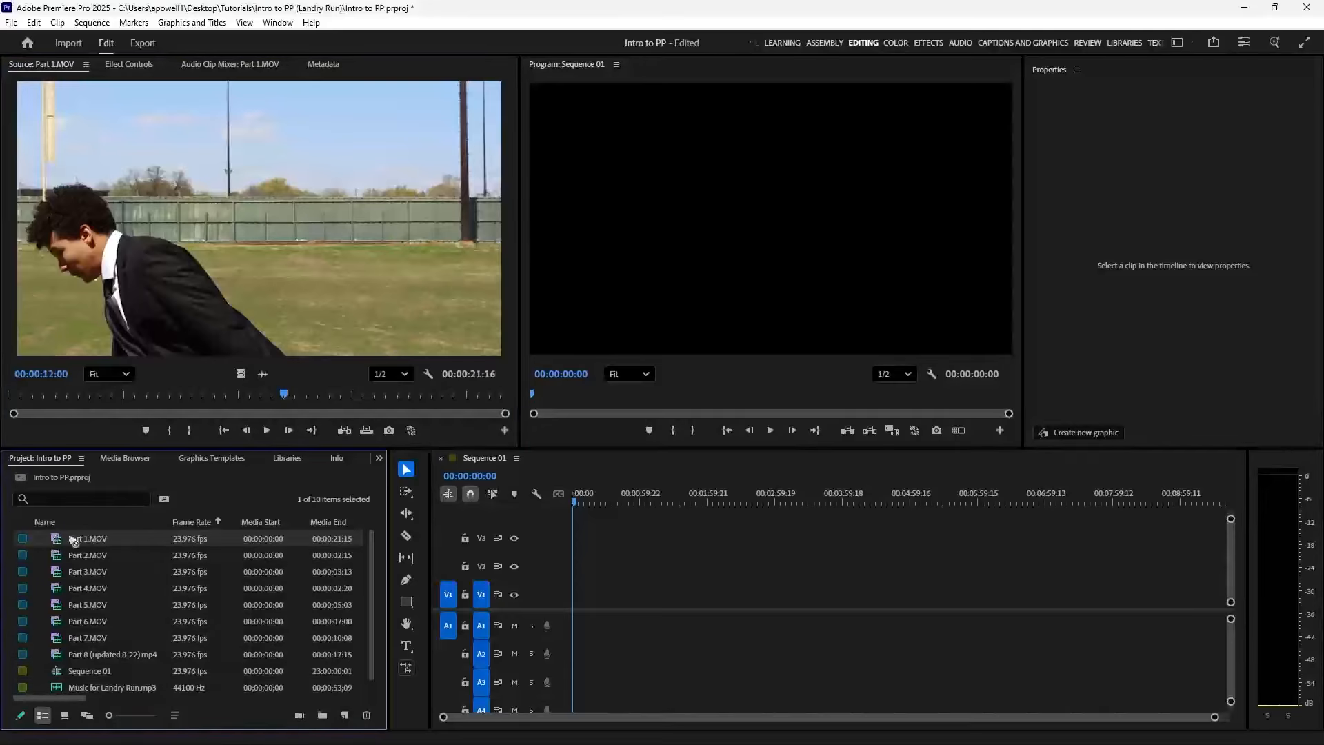
drag(74, 541, 563, 599)
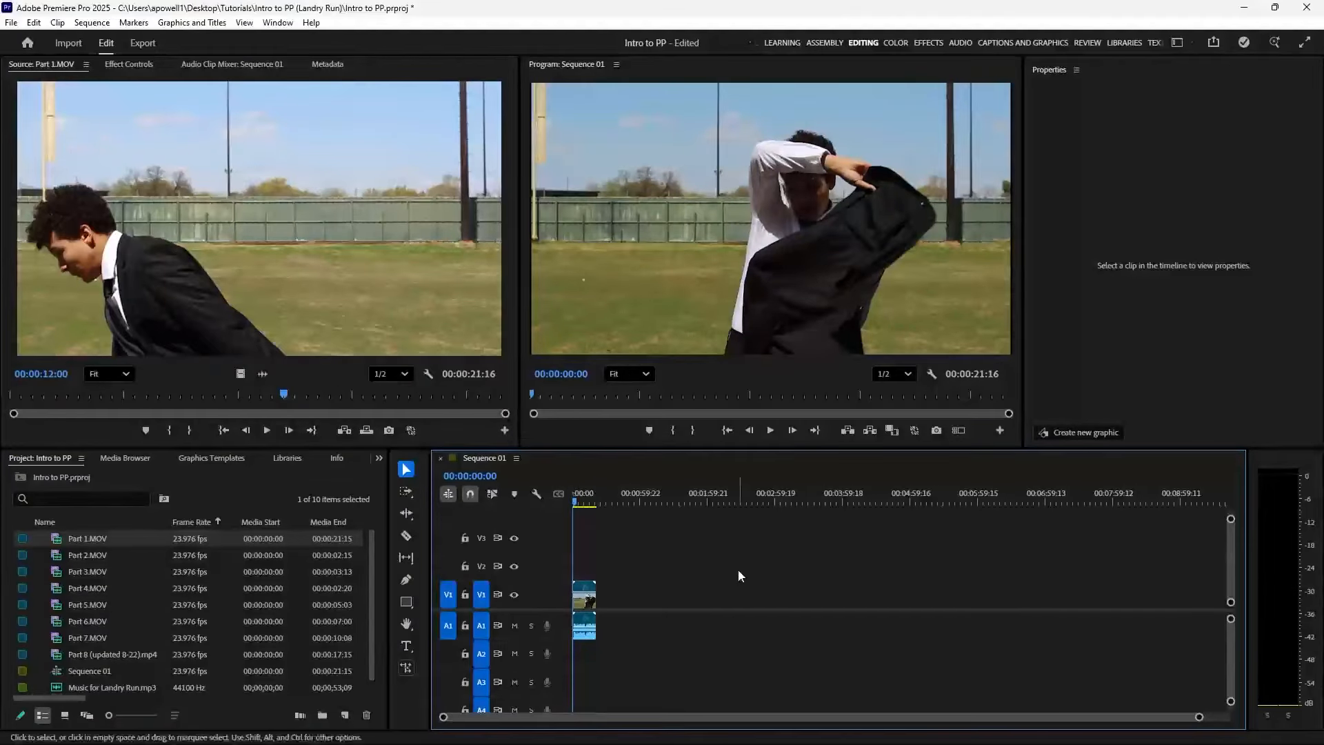
mouse_move(831, 742)
drag(1199, 716, 908, 720)
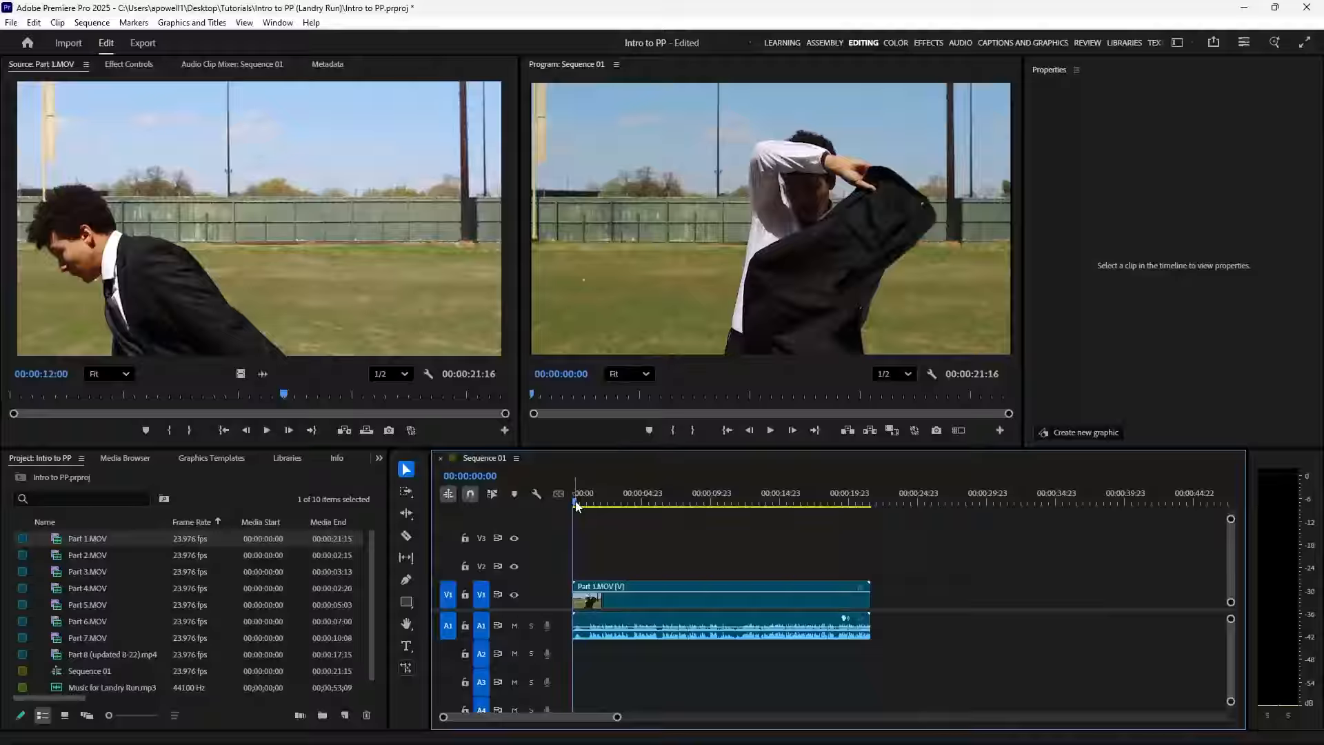
Trim the end of Part 1.MOV back to 00:00:17:09 in the sequence and turn on linked selection
drag(577, 505, 698, 512)
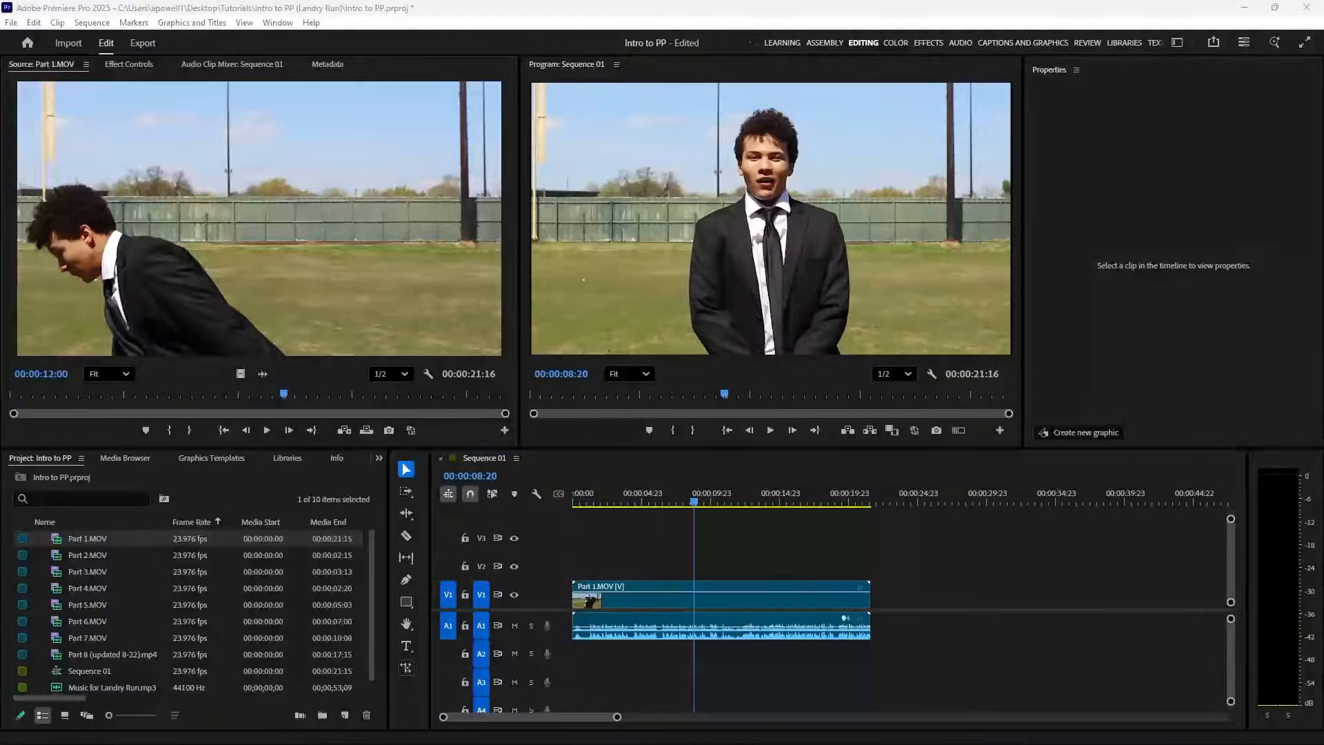
drag(697, 506, 816, 495)
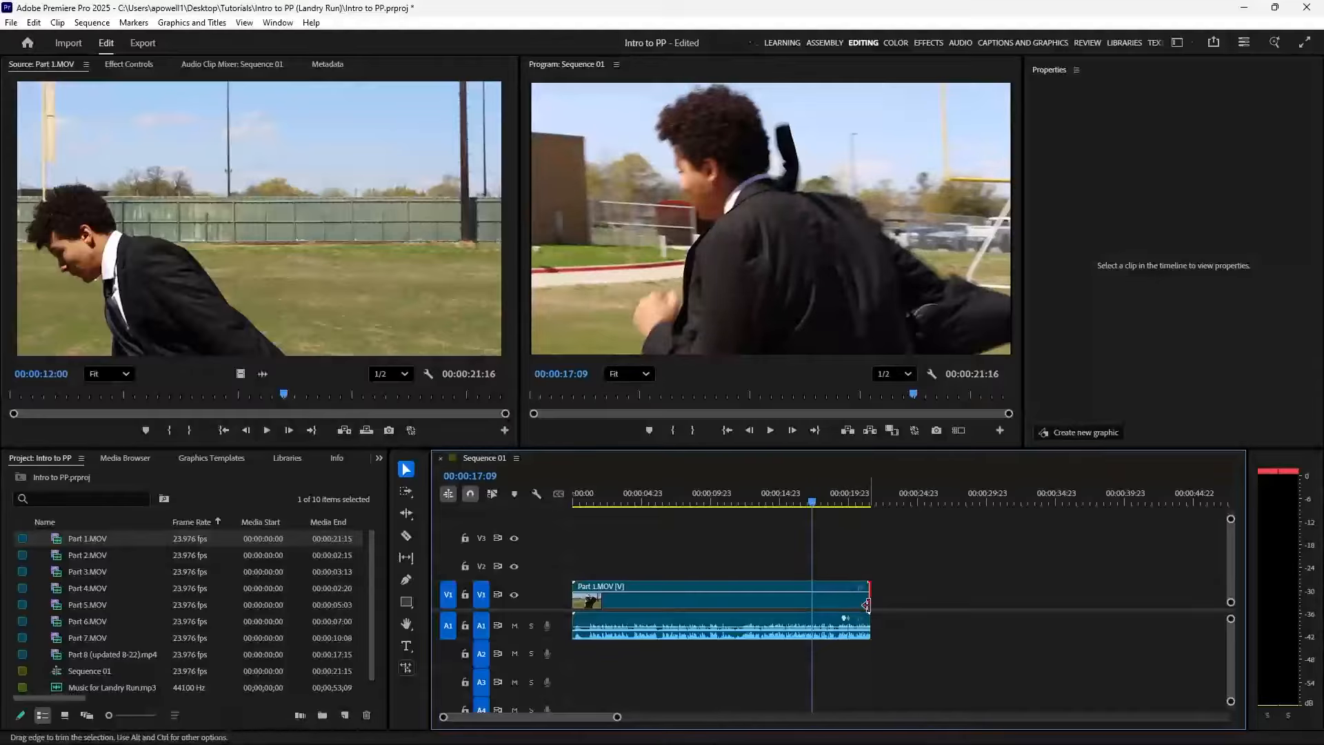
drag(867, 605, 812, 605)
click(492, 494)
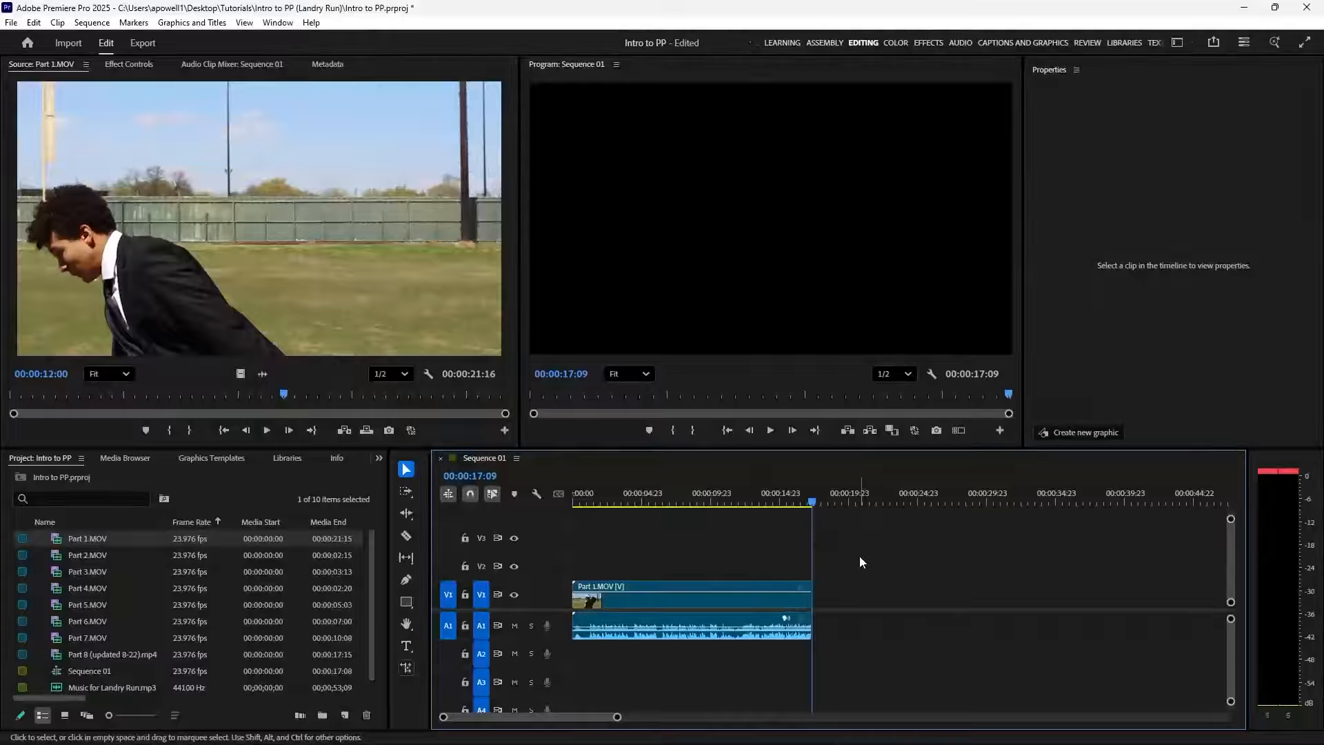
Unlink the audio of Part 1.MOV from its video and trim only the audio's end back to 00:00:11:19
drag(814, 506, 749, 528)
click(779, 609)
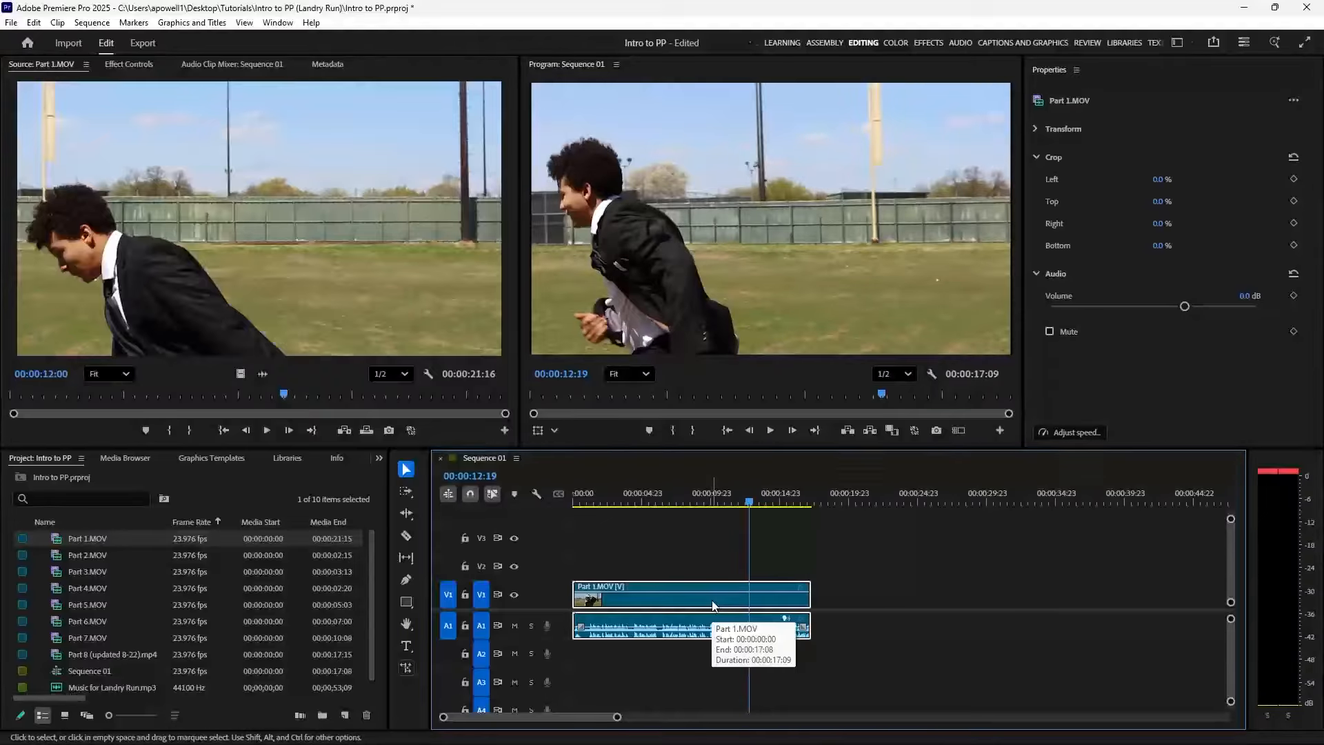
right_click(712, 606)
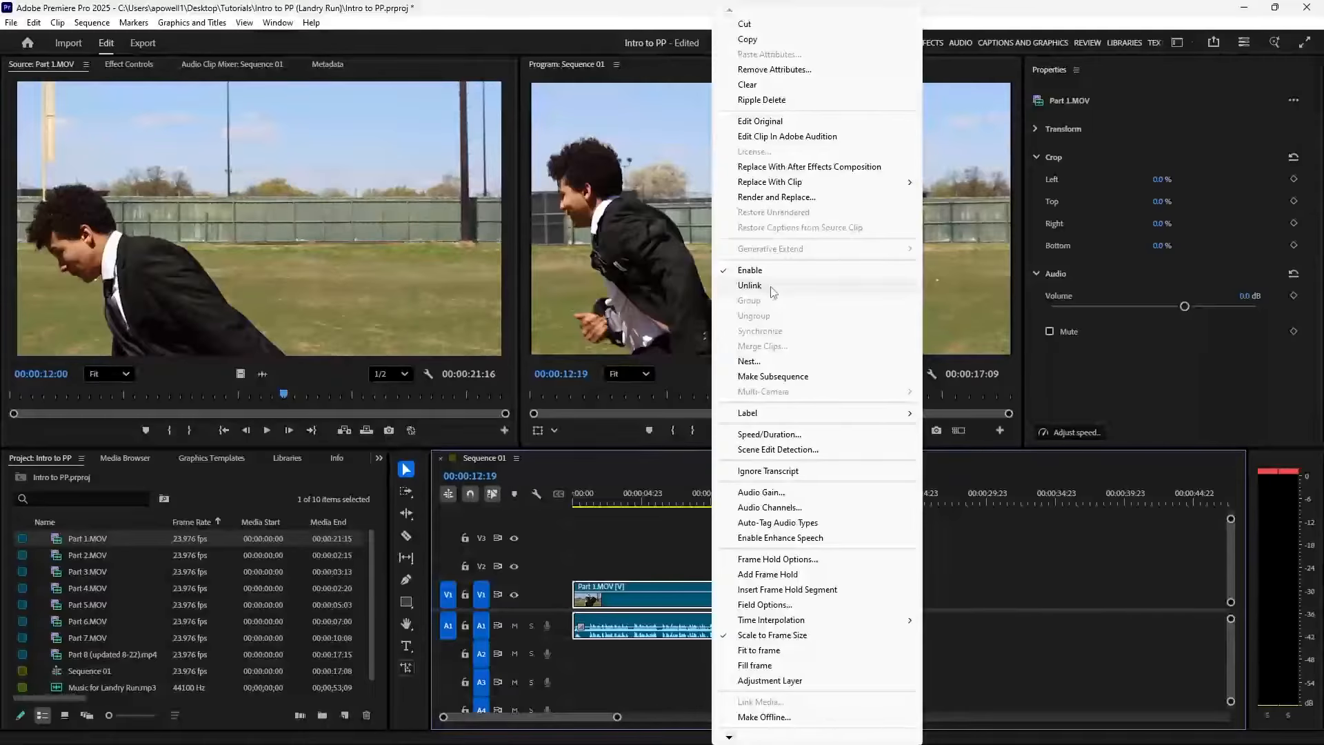
click(772, 291)
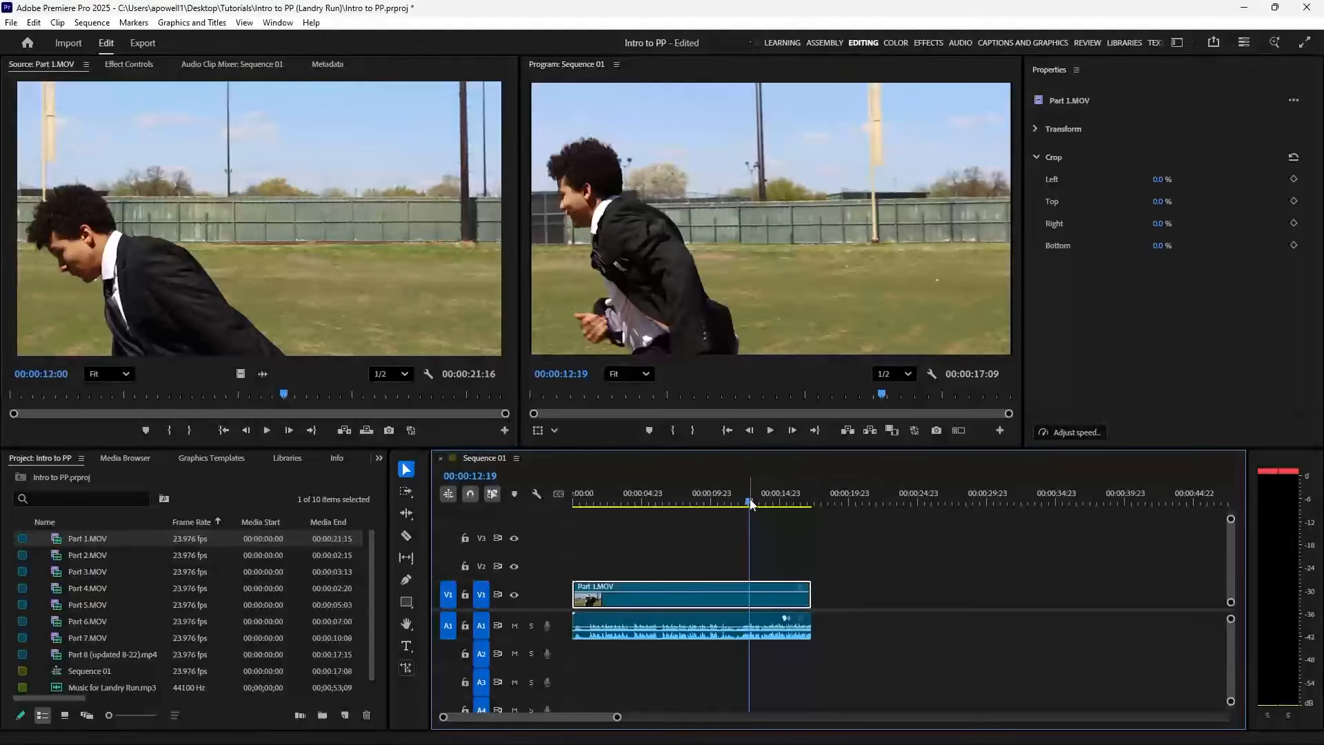
drag(750, 502, 734, 508)
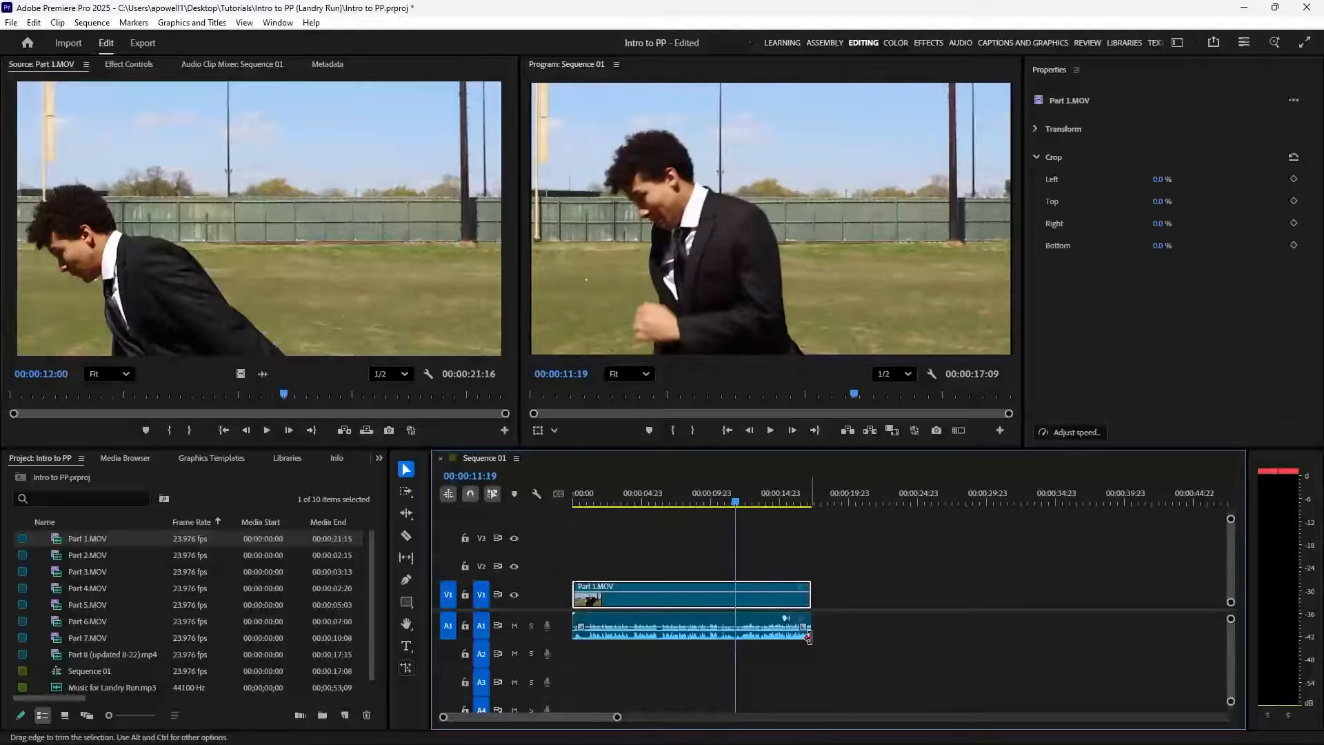
drag(809, 637, 735, 637)
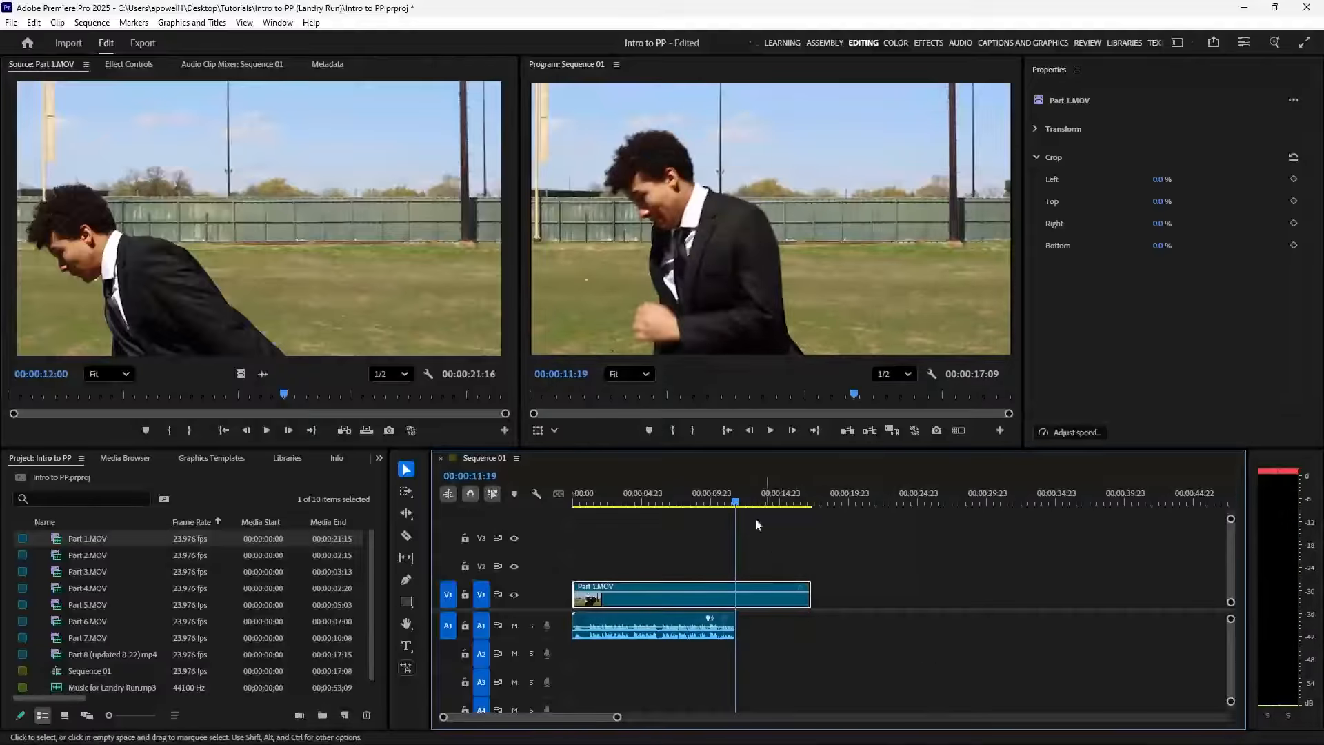
Append Part 2.MOV and Part 3.MOV end to end after Part 1.MOV on V1 and A1, skimming through Part 2.MOV
drag(738, 504, 766, 528)
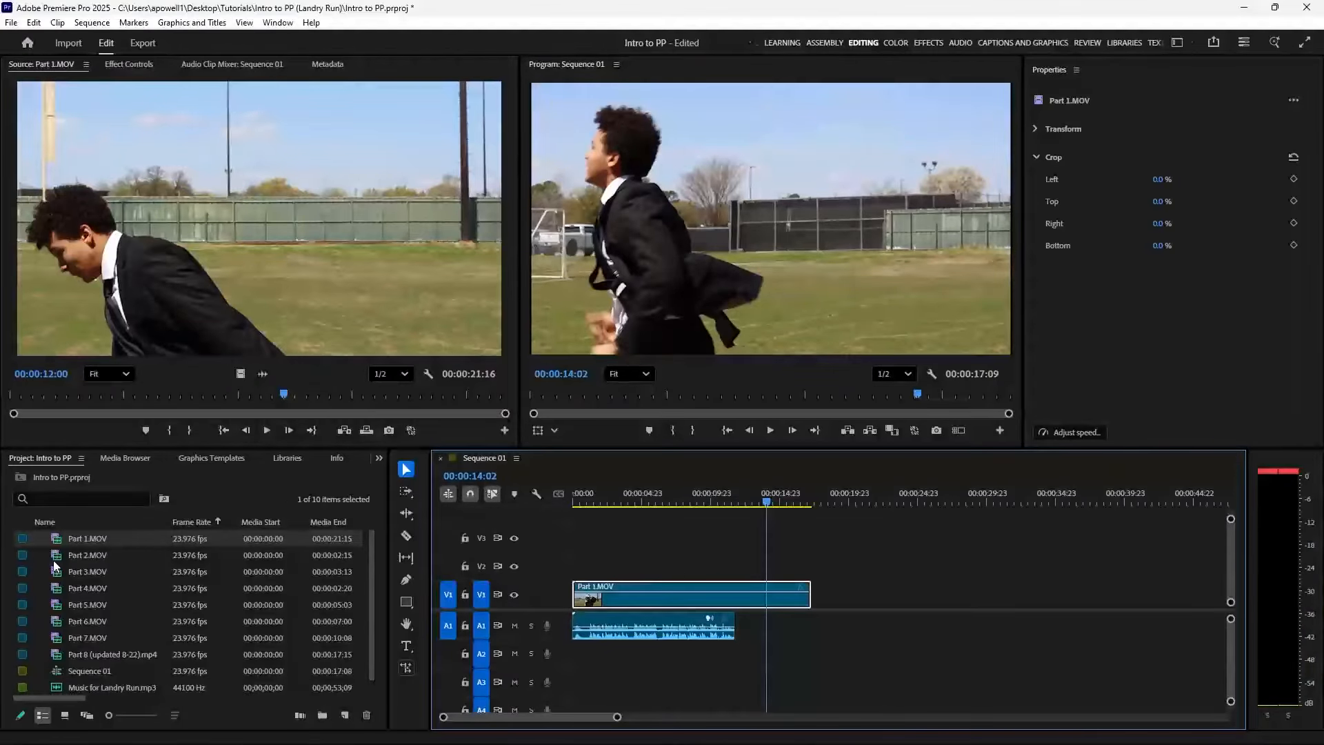
drag(57, 556, 819, 626)
drag(814, 498, 842, 498)
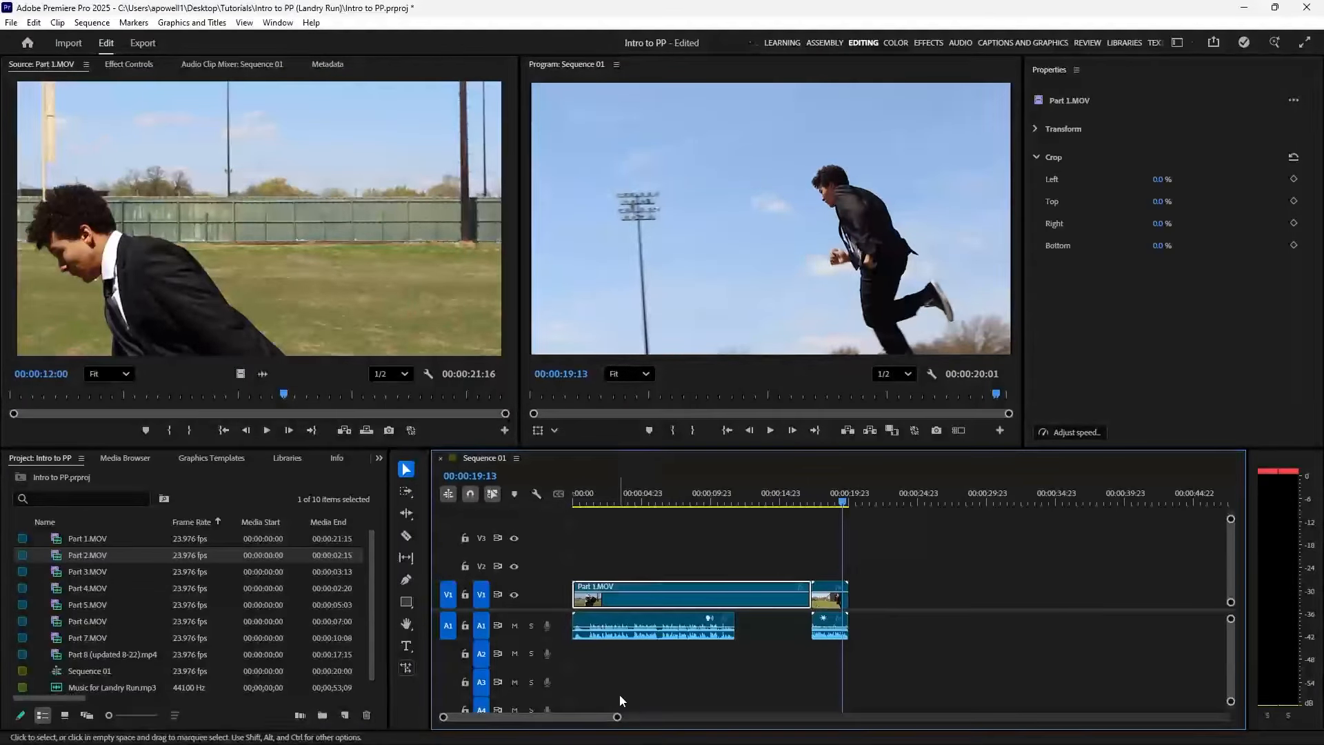
drag(617, 717, 560, 718)
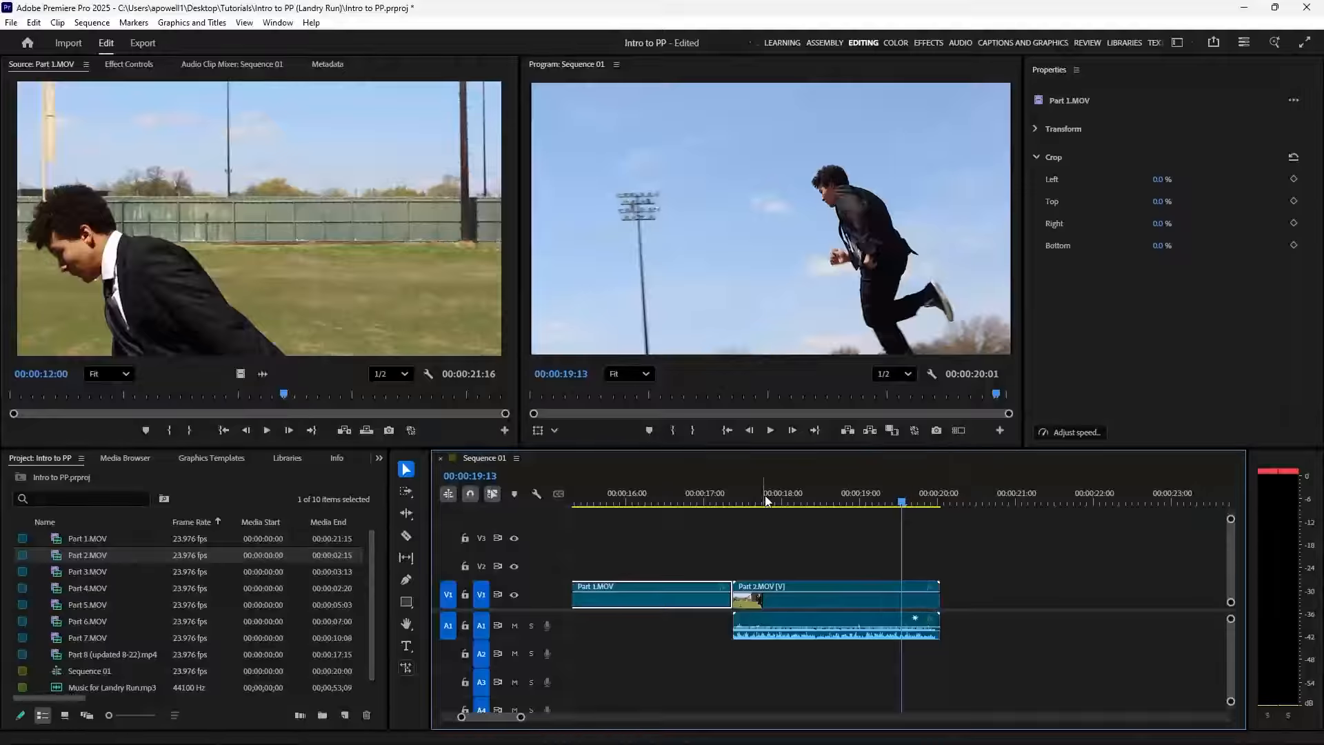
drag(743, 502, 834, 537)
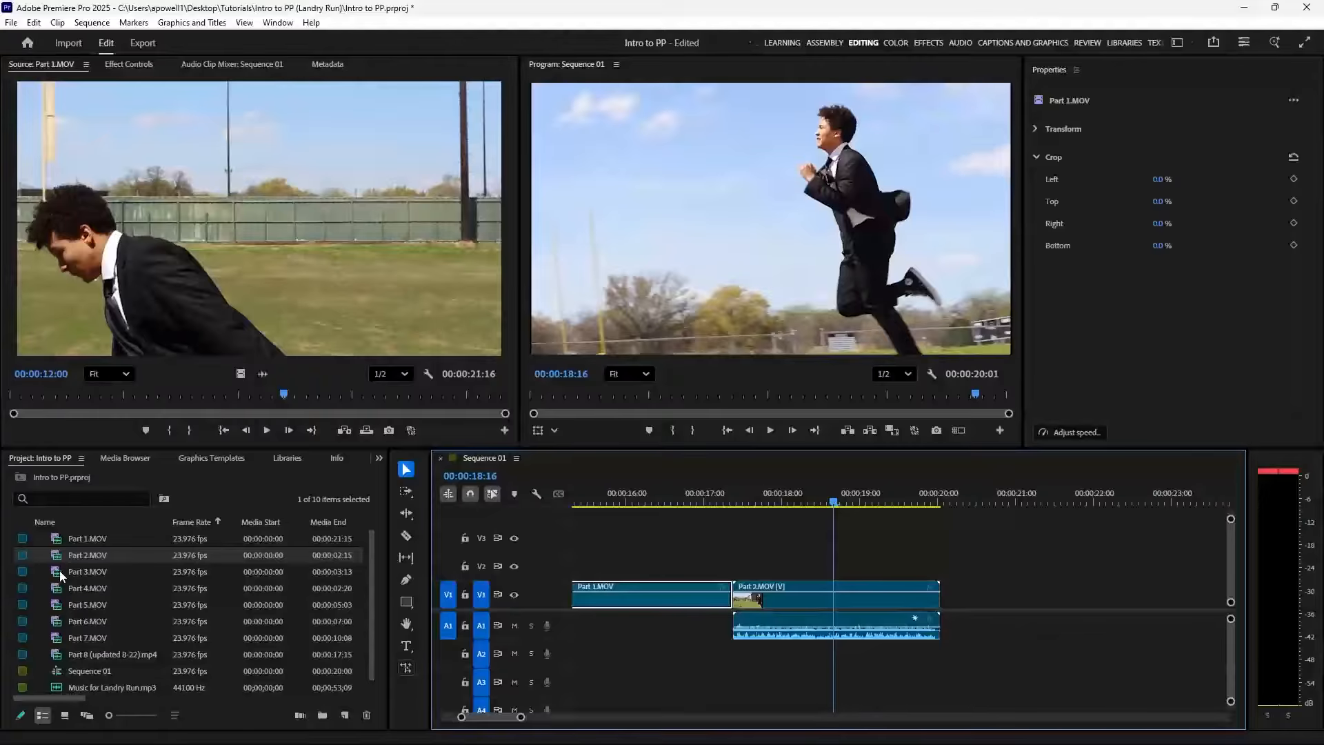
drag(59, 569, 944, 595)
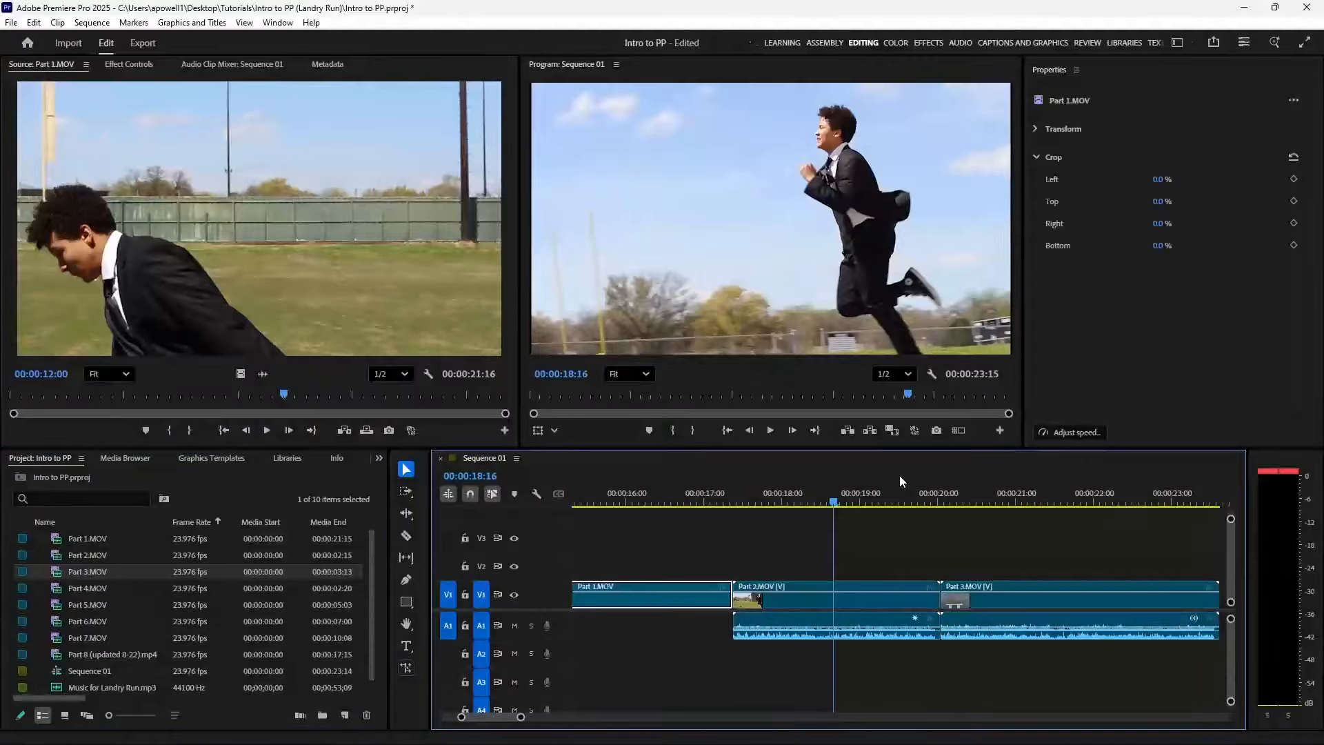
Try trimming the start of Part 3.MOV to 00:00:20:13 and deleting the gap before it, and undo both edits
drag(899, 478, 979, 486)
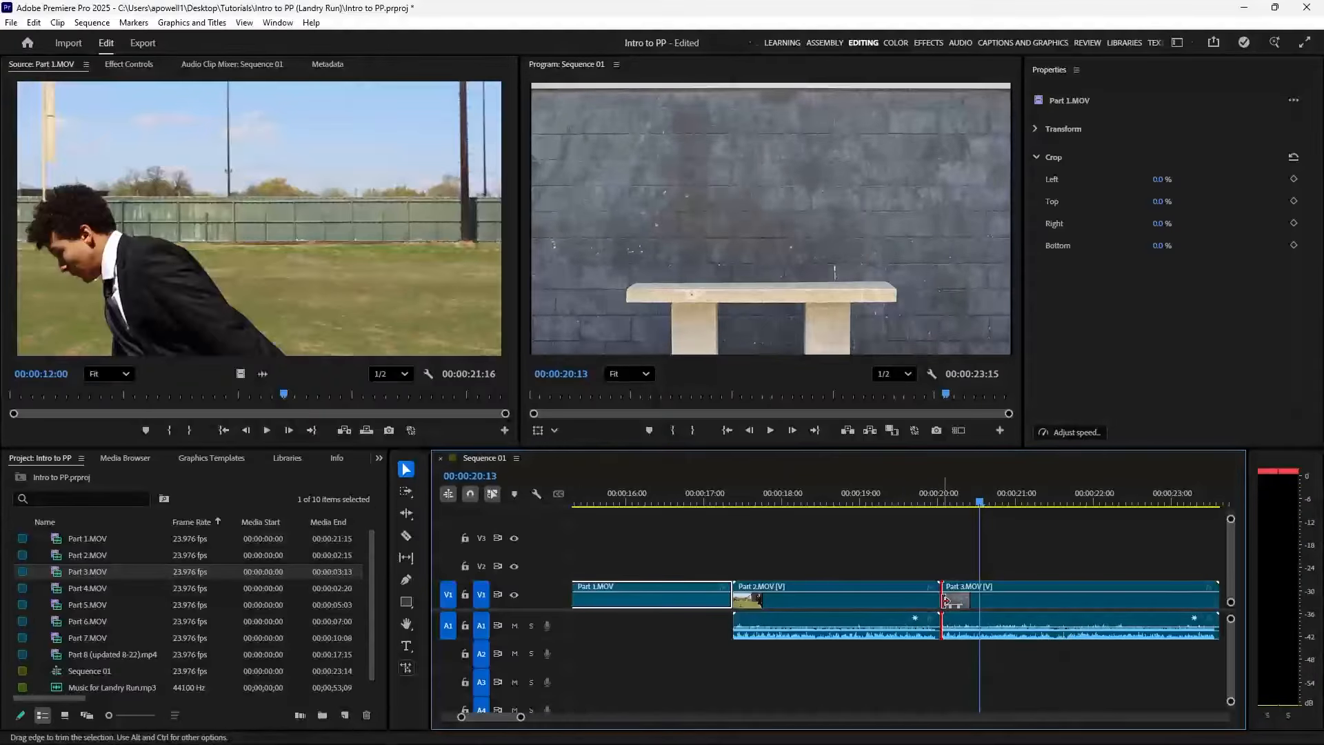
drag(944, 600, 981, 600)
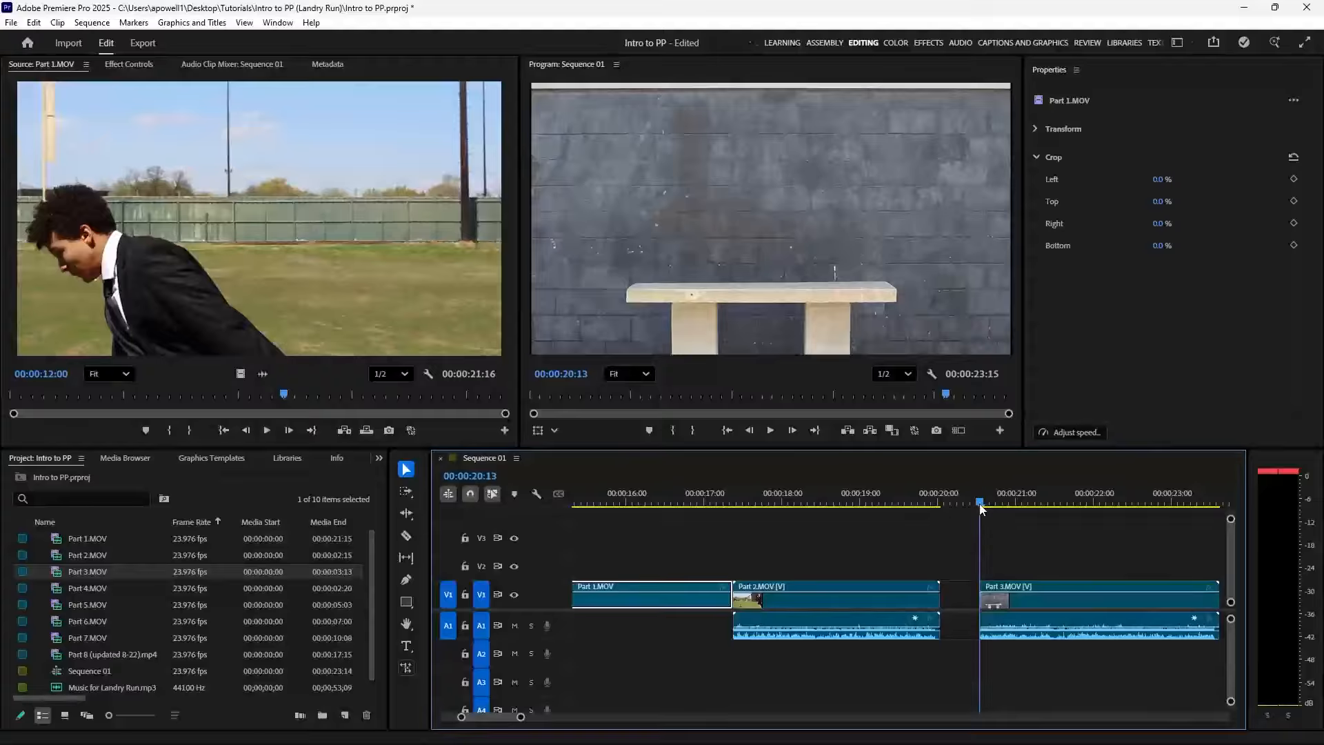
mouse_move(985, 504)
mouse_down()
mouse_move(952, 512)
mouse_move(1009, 508)
mouse_up()
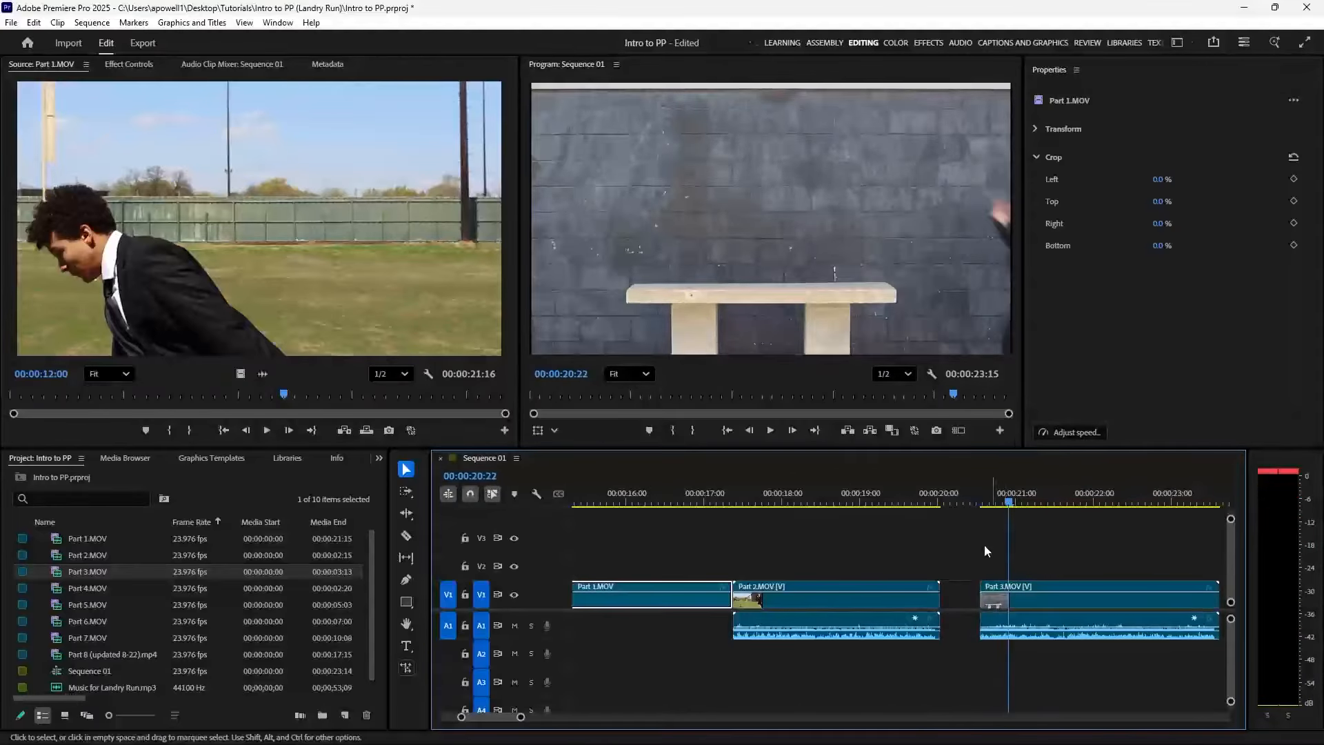
click(965, 602)
key(Delete)
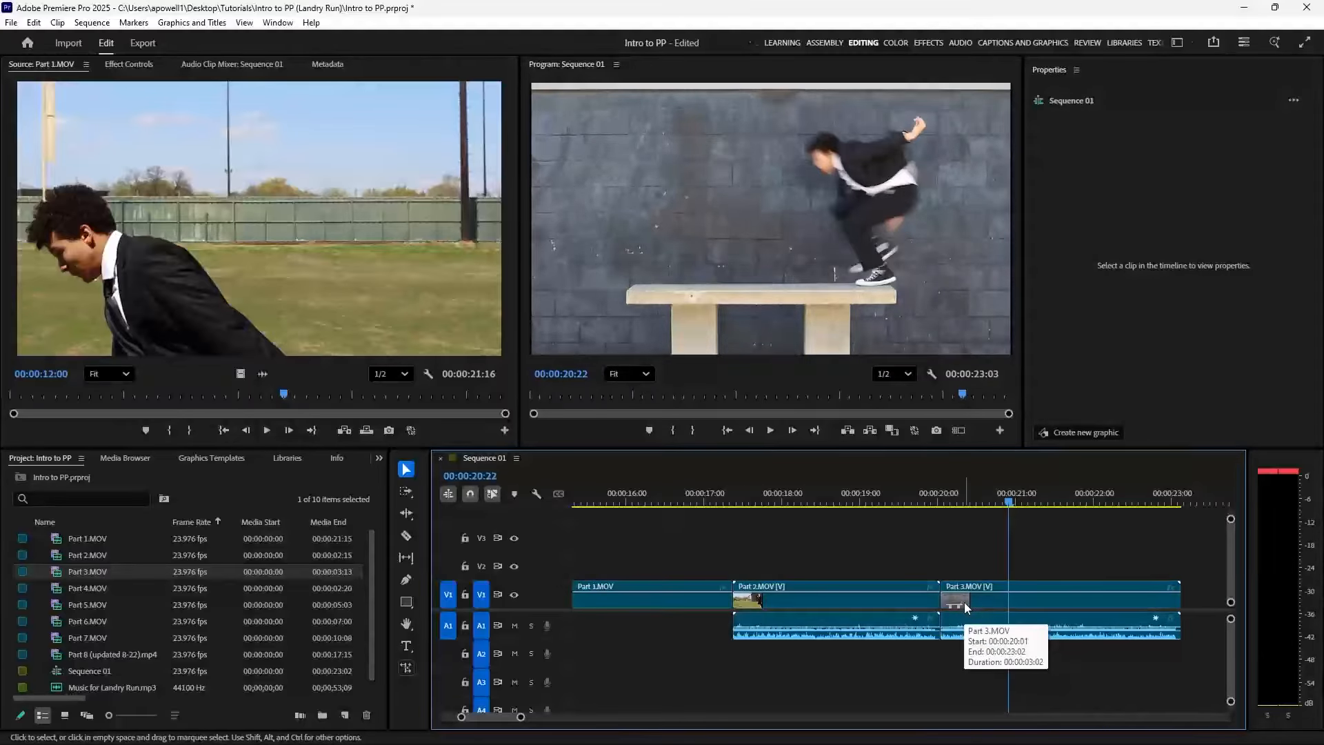
key(ctrl+z)
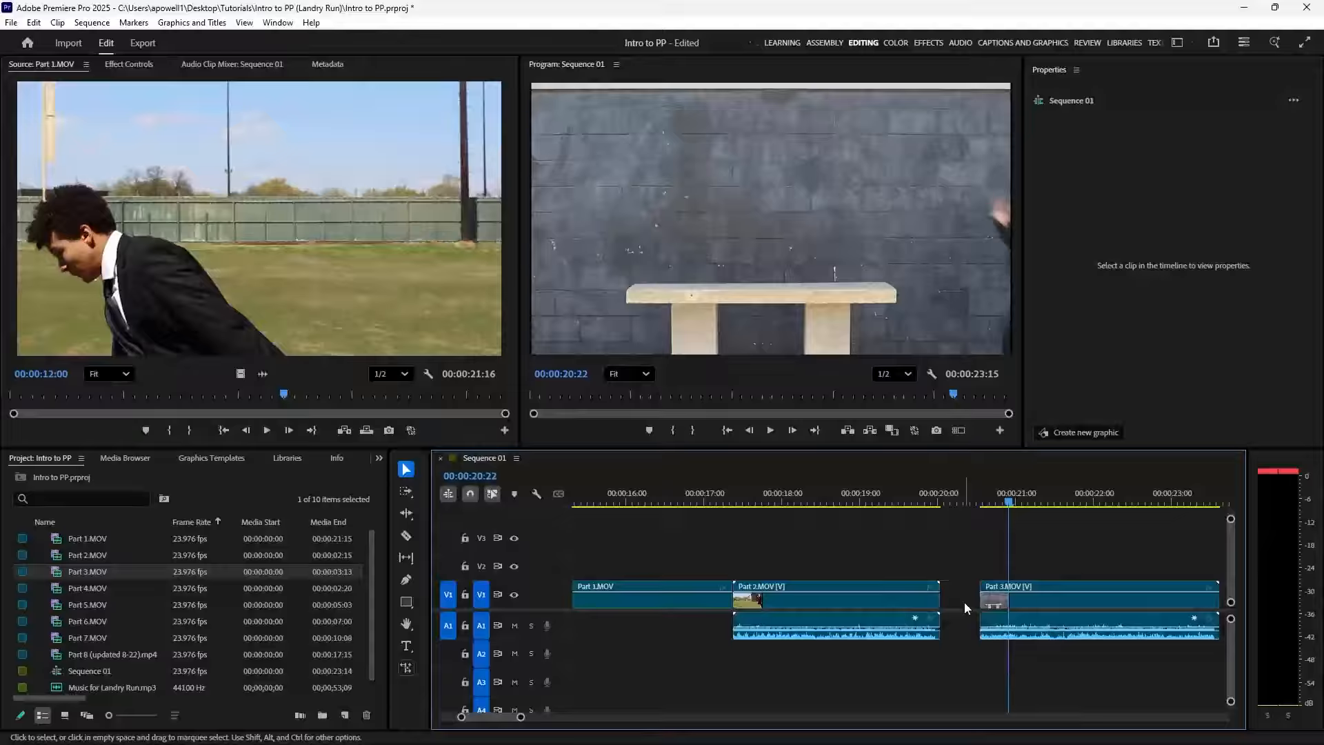
key(ctrl+z)
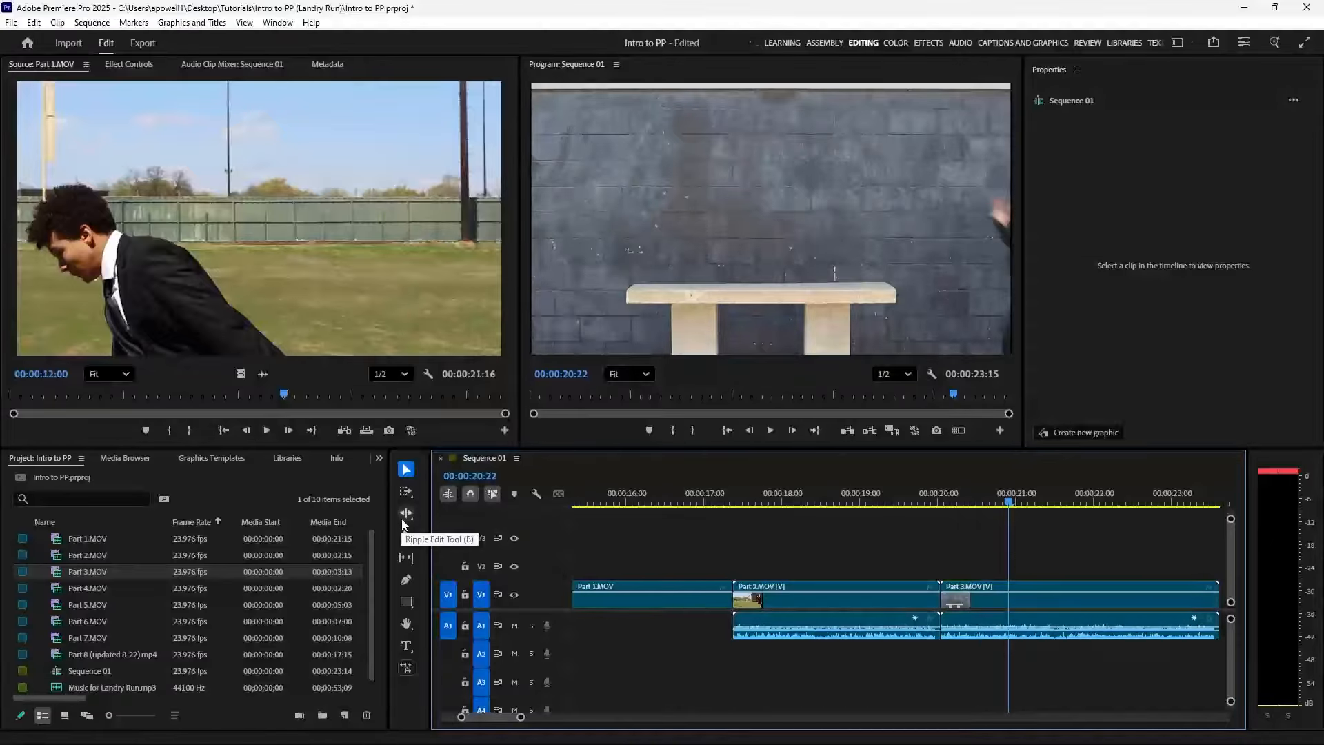
Ripple-trim the start of Part 3.MOV up to 00:00:20:18 with the Ripple Edit tool, leaving no gap after Part 2.MOV
click(1038, 603)
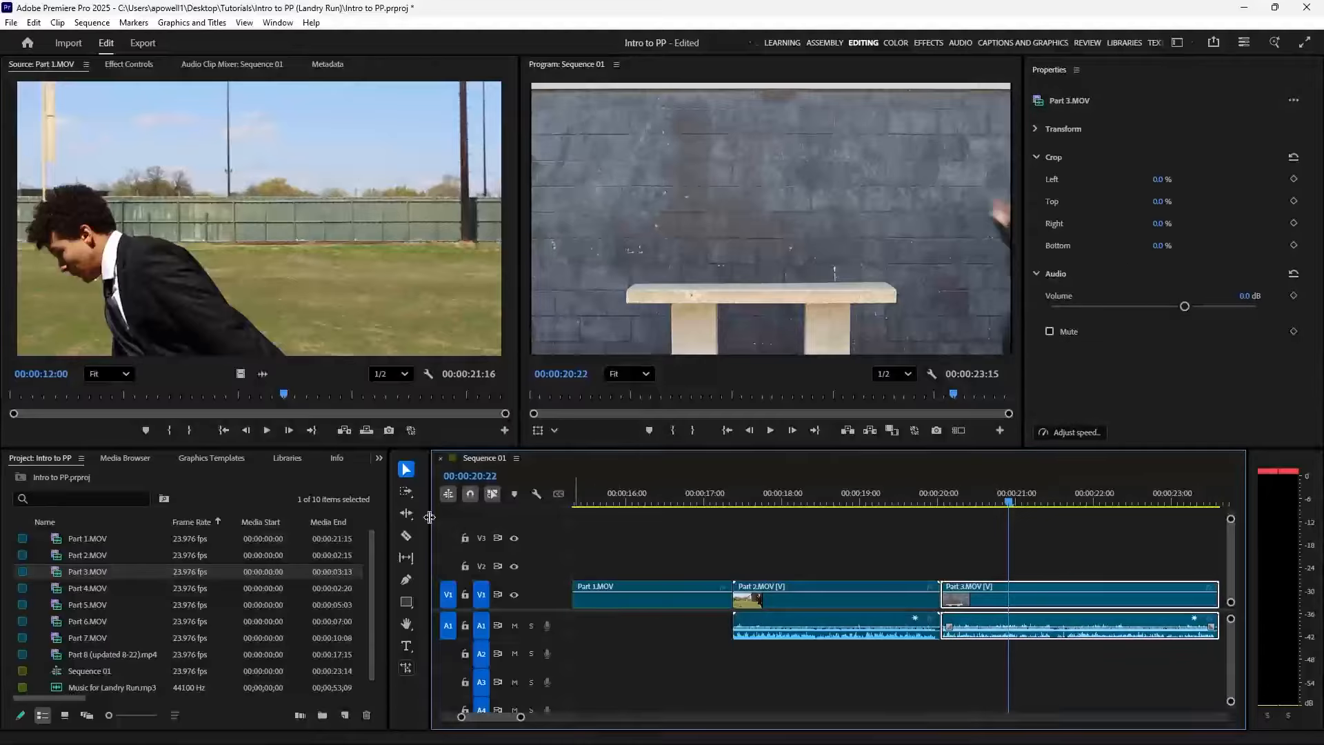
click(406, 513)
drag(1008, 511, 996, 511)
drag(945, 607, 998, 613)
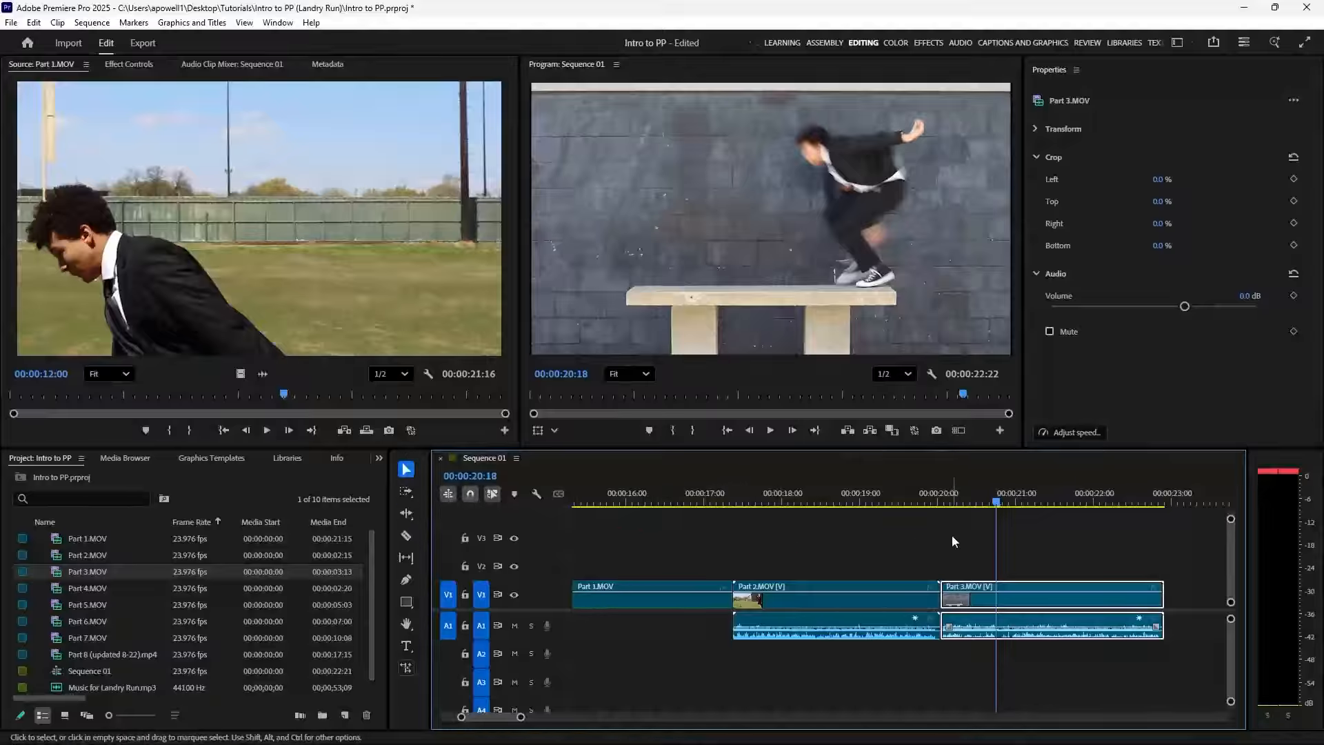
Skim through Part 3.MOV in the sequence and trim its end back to 00:00:22:04
key(v)
click(950, 502)
drag(950, 502, 1110, 552)
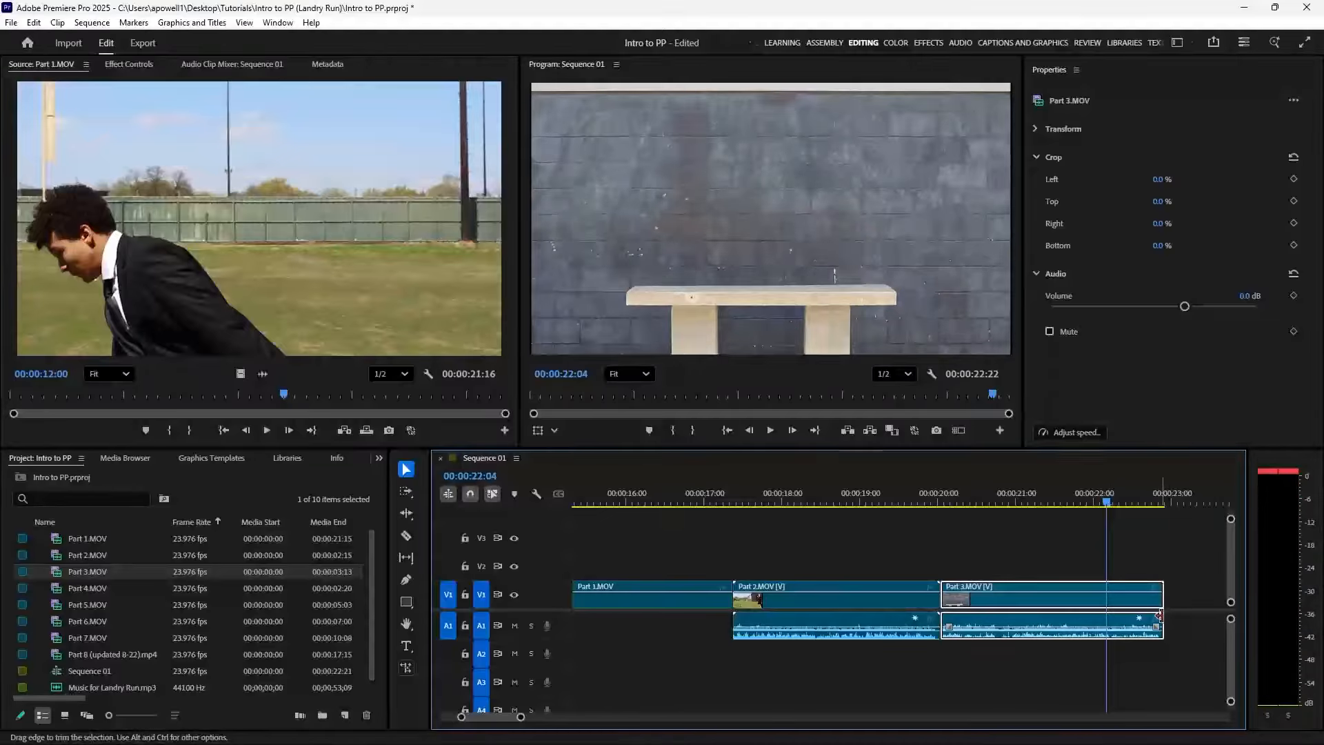
drag(1151, 610, 1106, 611)
Append Part 4.MOV, Part 5.MOV, Part 6.MOV and Part 7.MOV end to end after Part 3.MOV on V1 and A1
drag(520, 717, 578, 716)
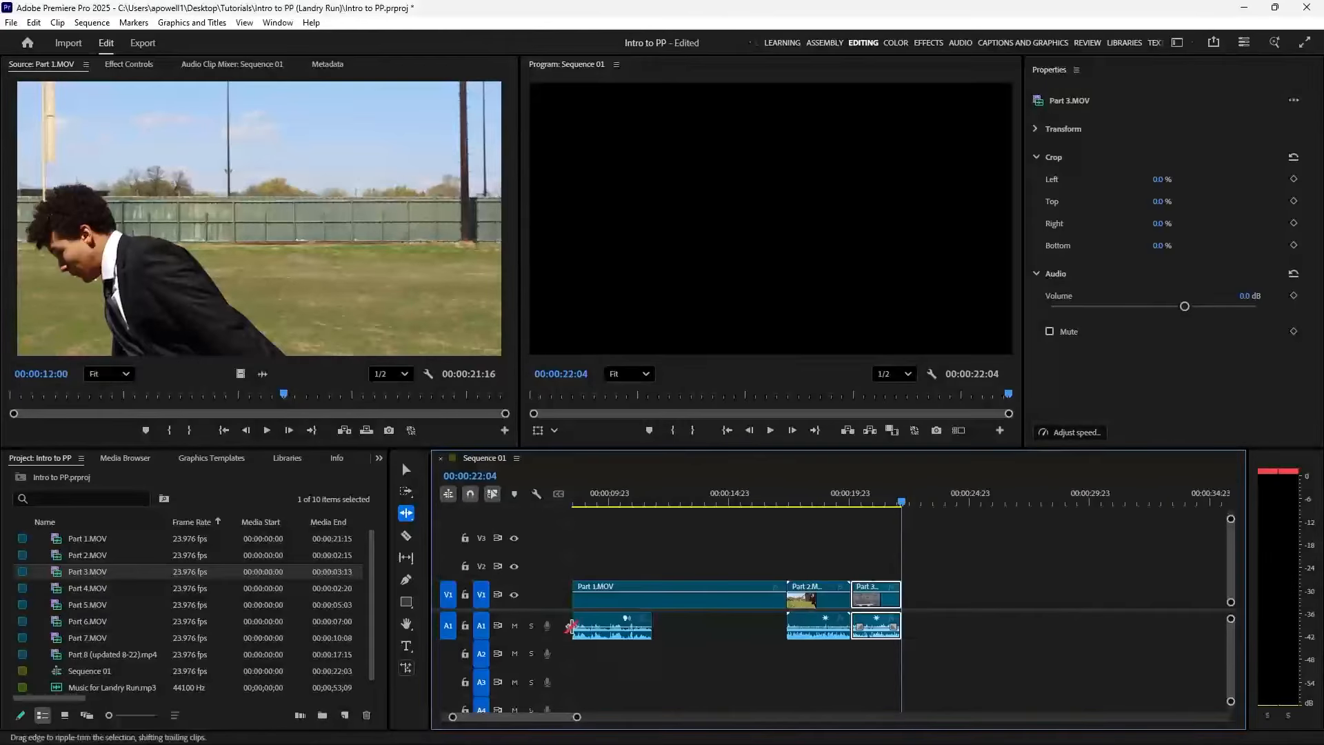
scroll(508, 610, right, 3)
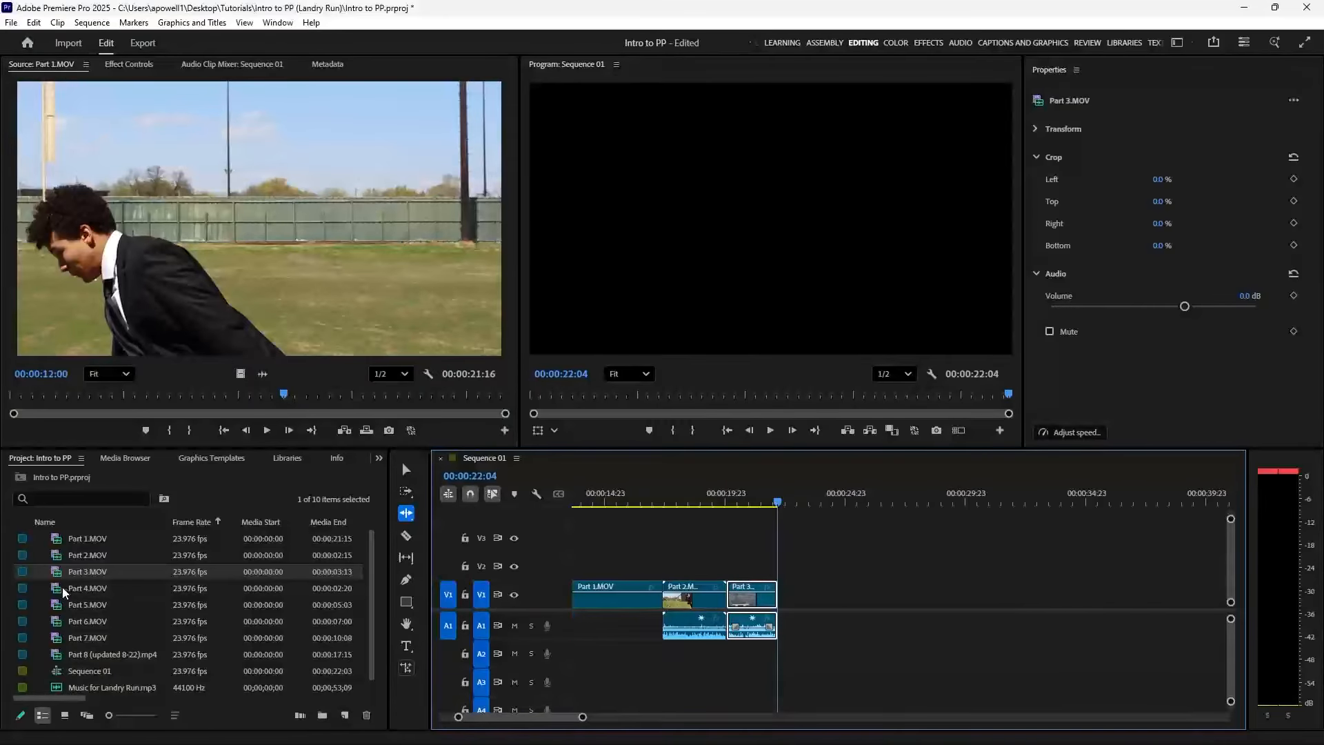
drag(62, 591, 781, 616)
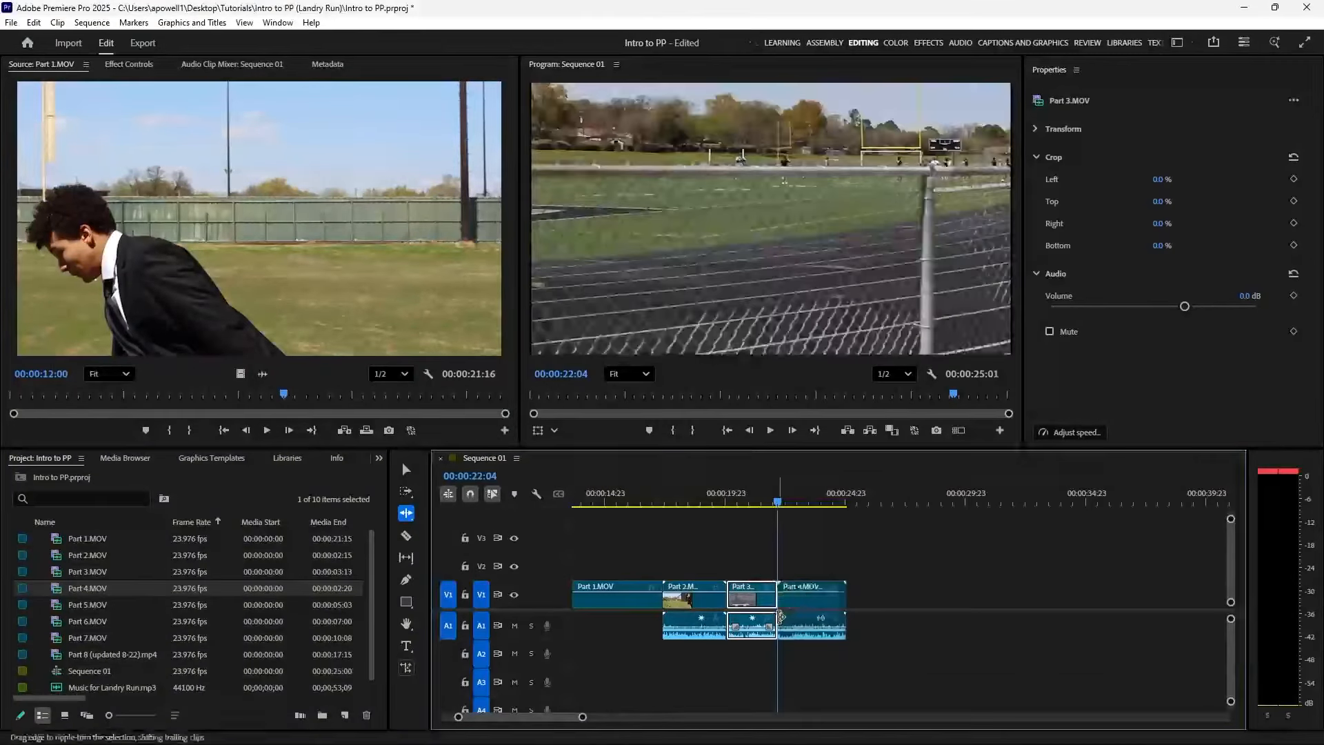
drag(78, 605, 855, 591)
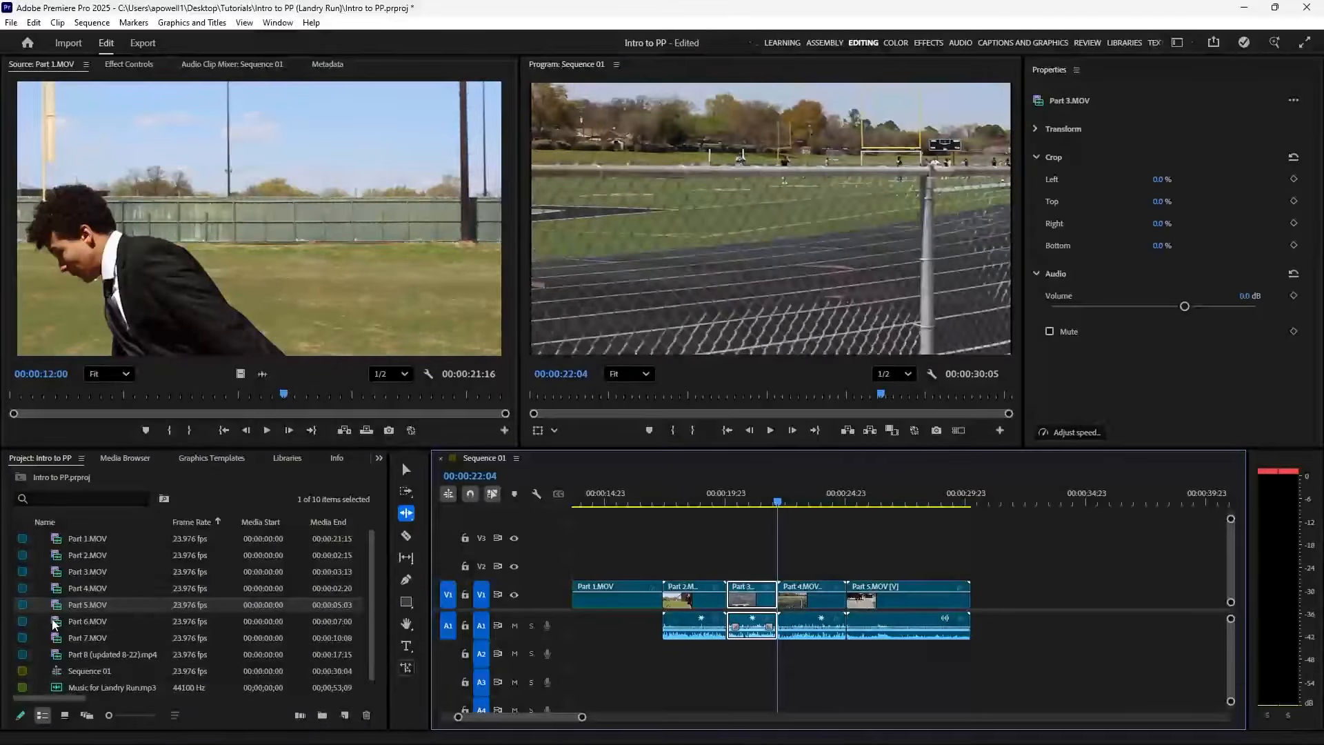
drag(77, 622, 980, 630)
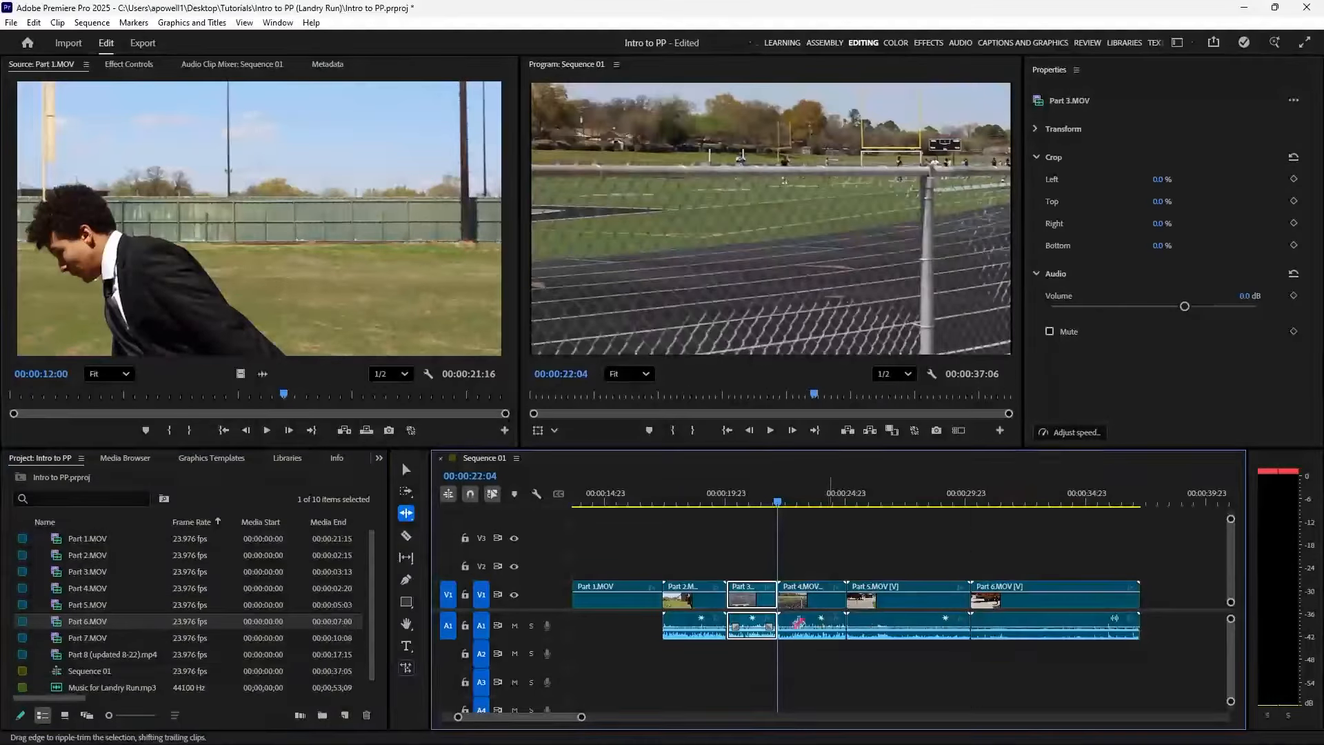
scroll(798, 636, down, 3)
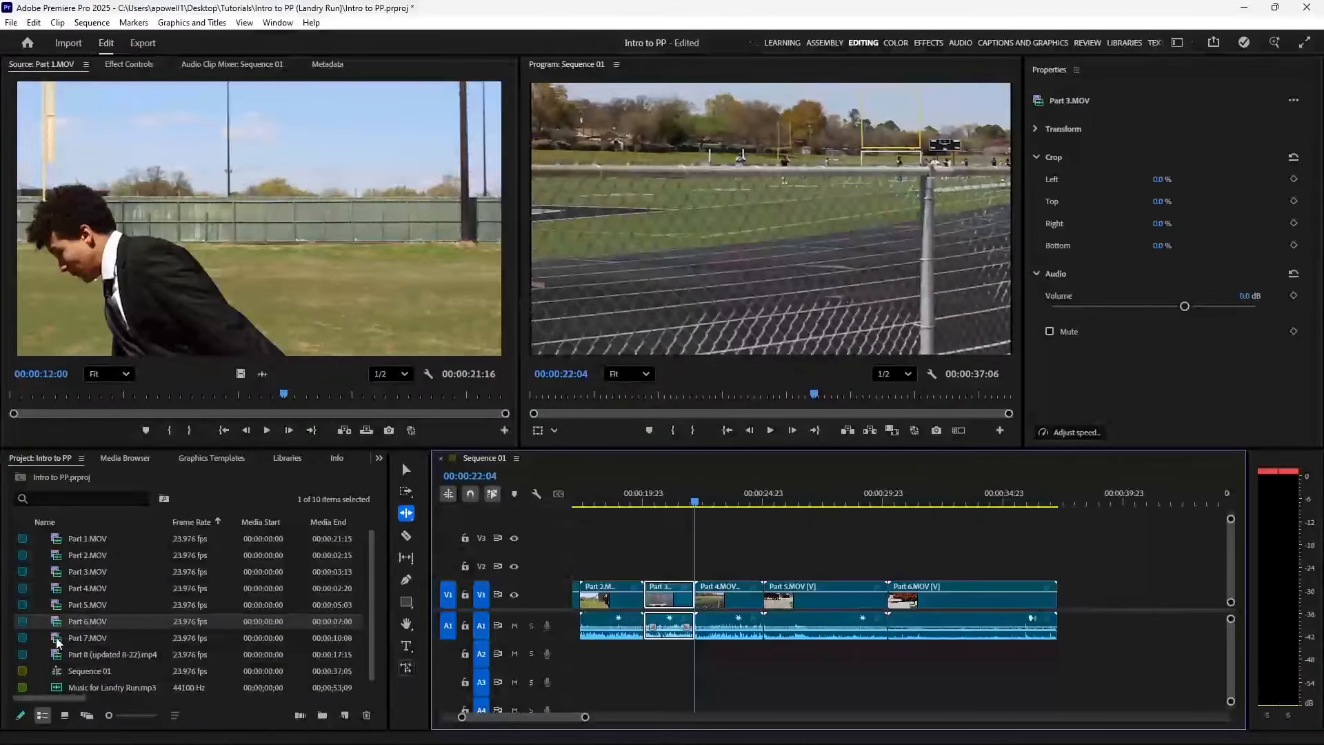
drag(81, 642, 1068, 626)
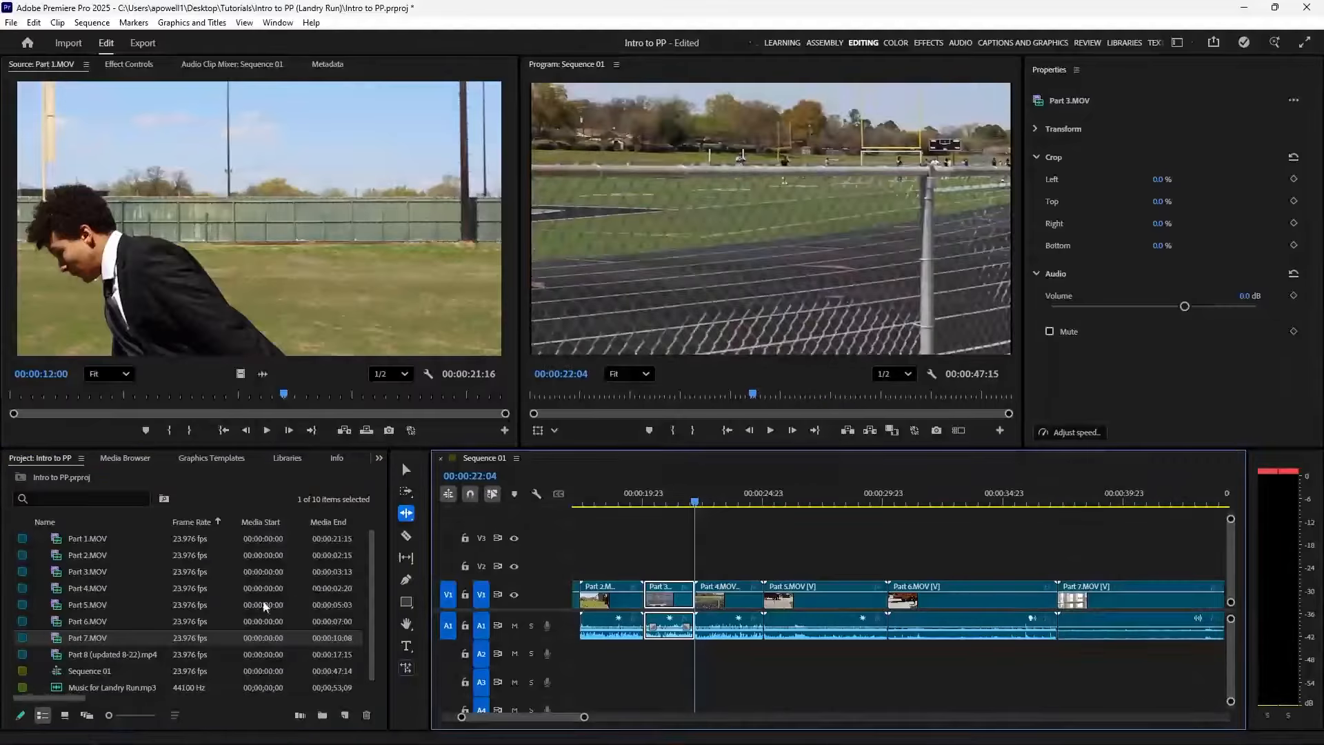
scroll(683, 623, down, 5)
scroll(683, 623, down, 3)
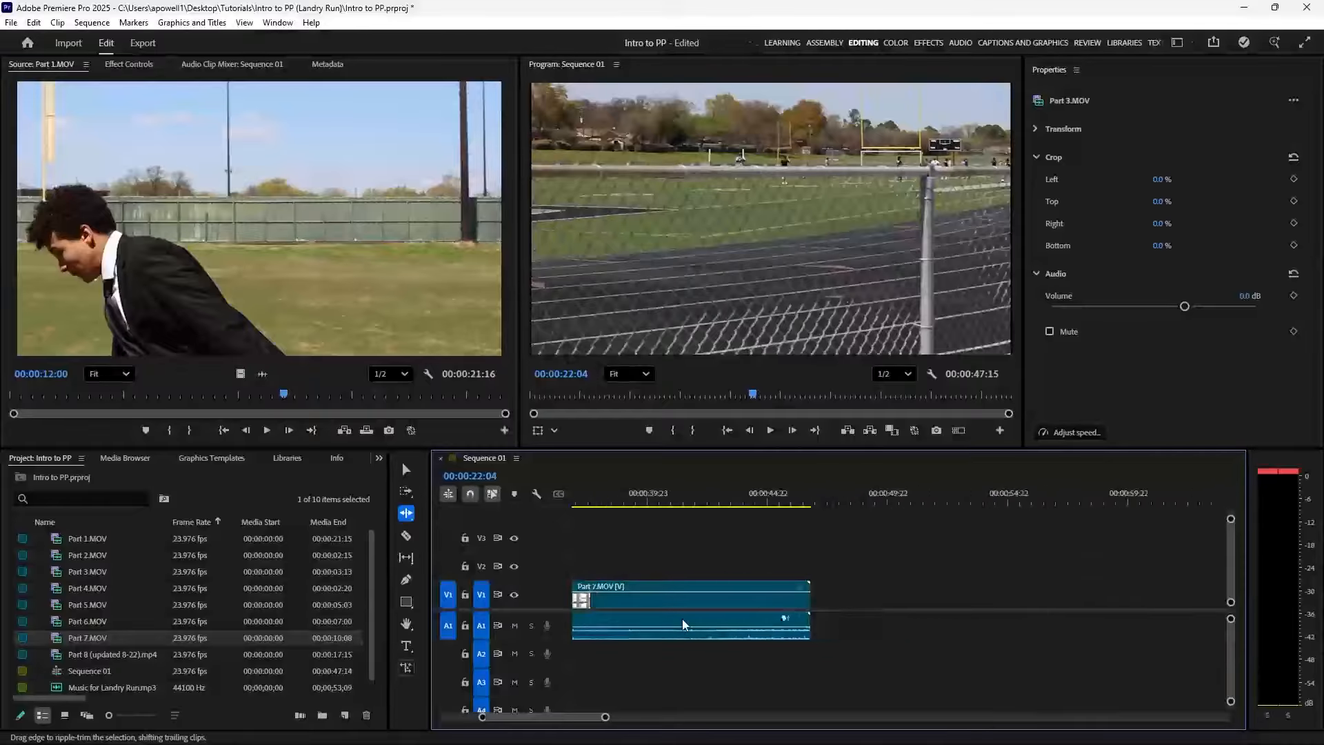
Append Part 8 (updated 8-22).mp4 directly after Part 7.MOV on V1 and A1
click(88, 657)
drag(89, 658, 816, 623)
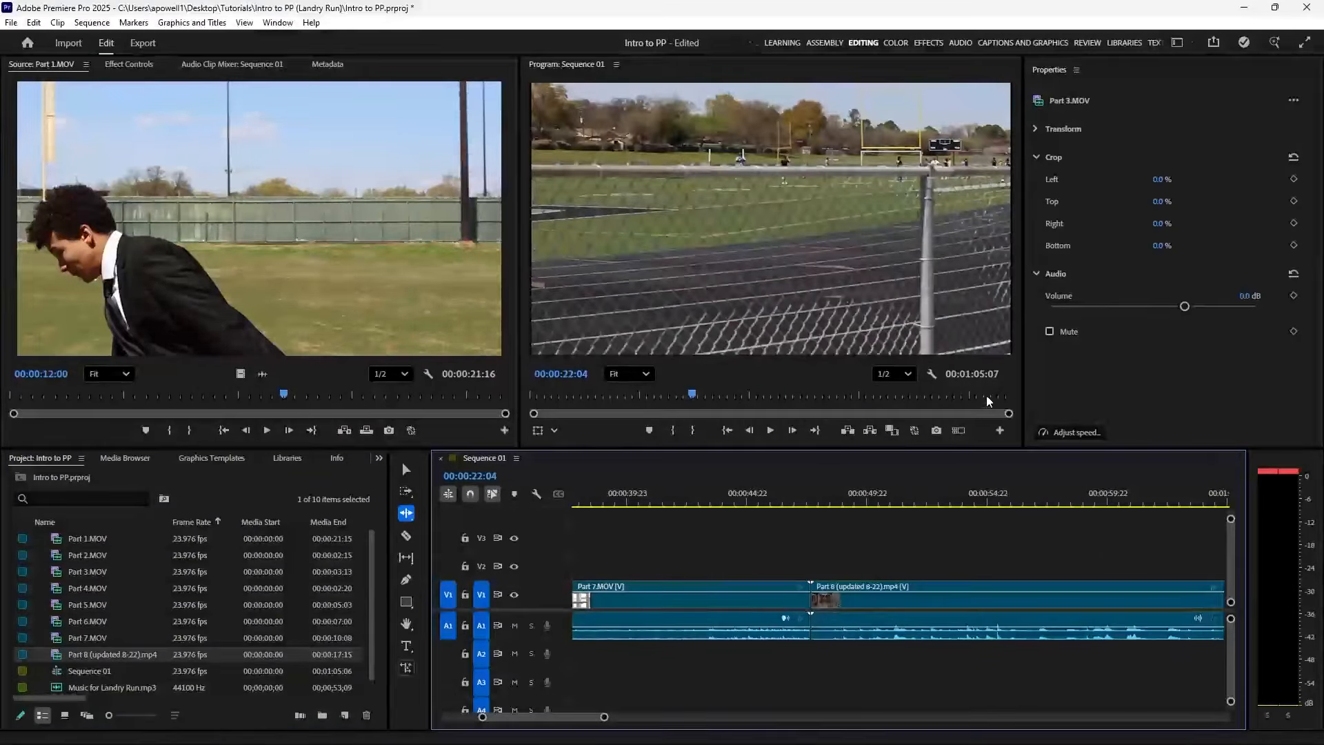
Ripple-trim the start of Part 5.MOV up to 00:00:25:14 and the end of Part 6.MOV back to 00:00:34:20
mouse_move(782, 507)
mouse_down()
mouse_move(564, 516)
mouse_move(773, 520)
mouse_up()
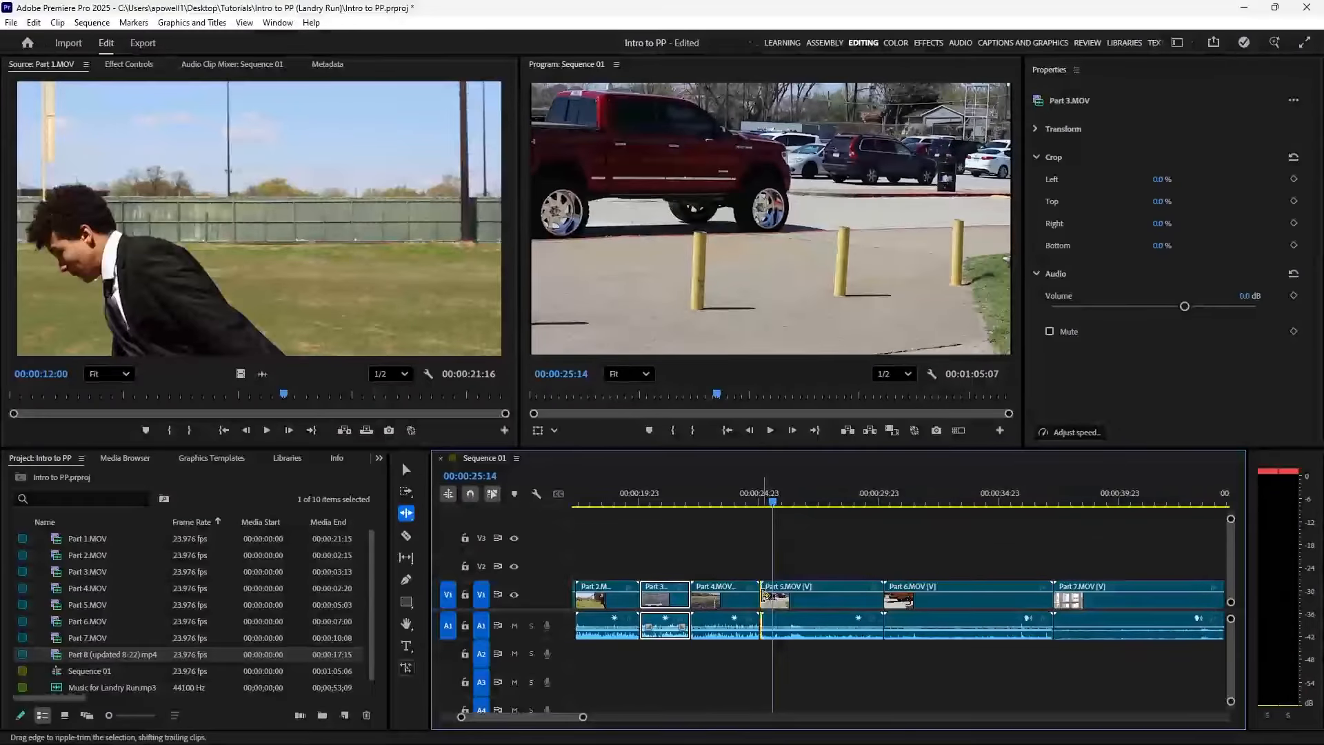
drag(763, 588, 776, 589)
click(854, 499)
key(space)
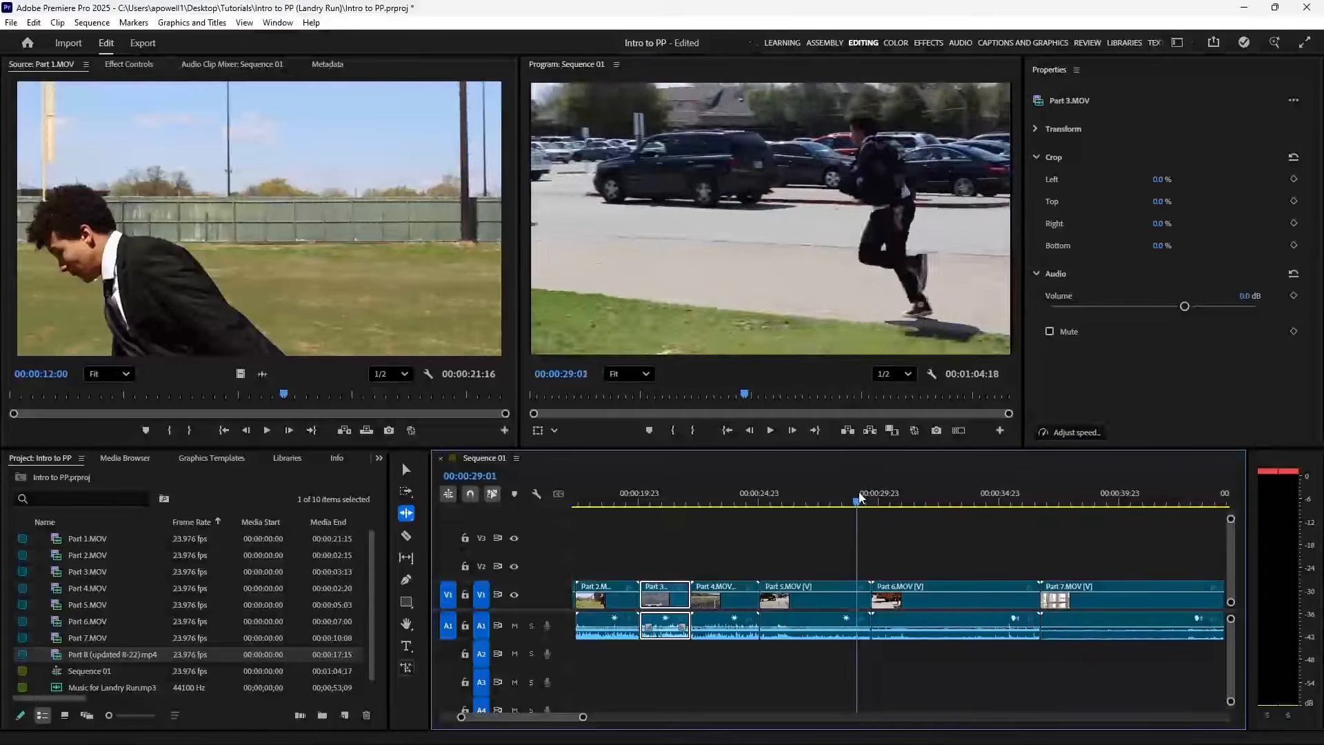
click(965, 509)
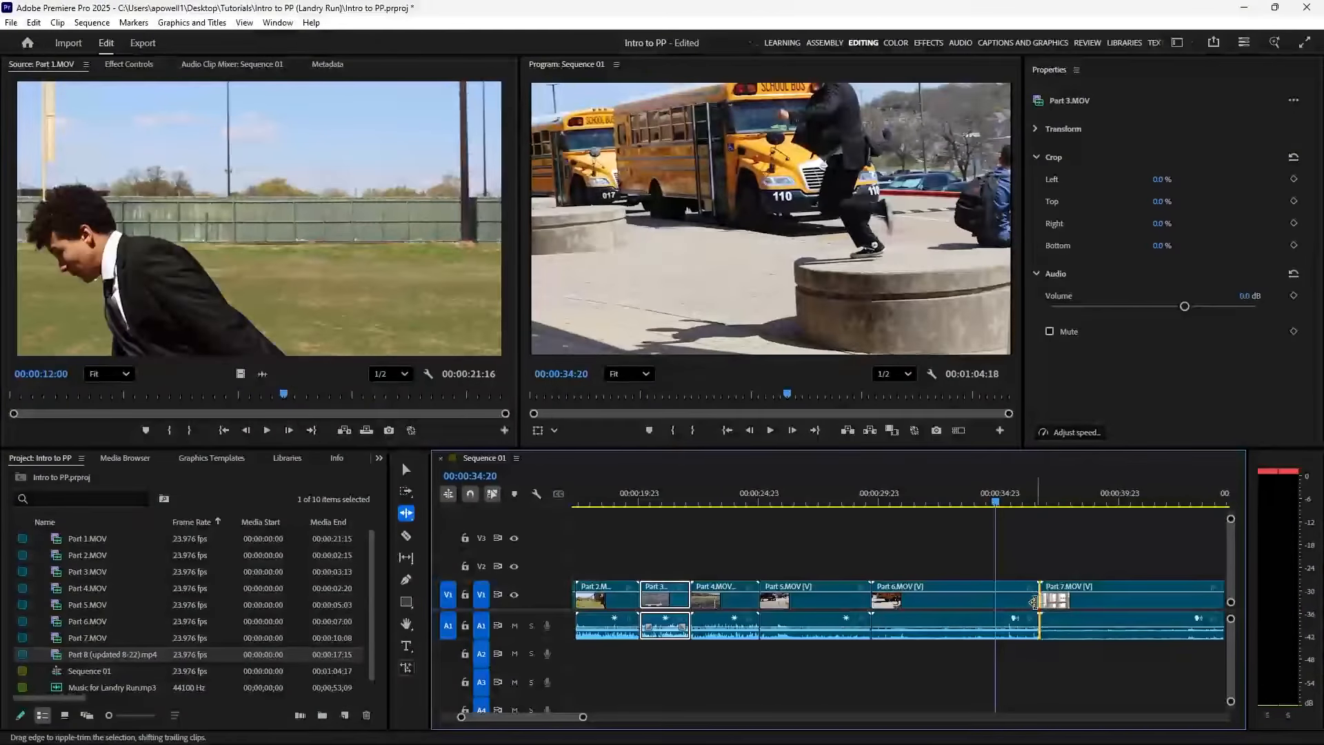
drag(1034, 602, 987, 616)
Ripple-trim the start of Part 7.MOV up to 00:00:36:05 and shorten its end
drag(1016, 502, 1028, 505)
drag(1007, 599, 1030, 600)
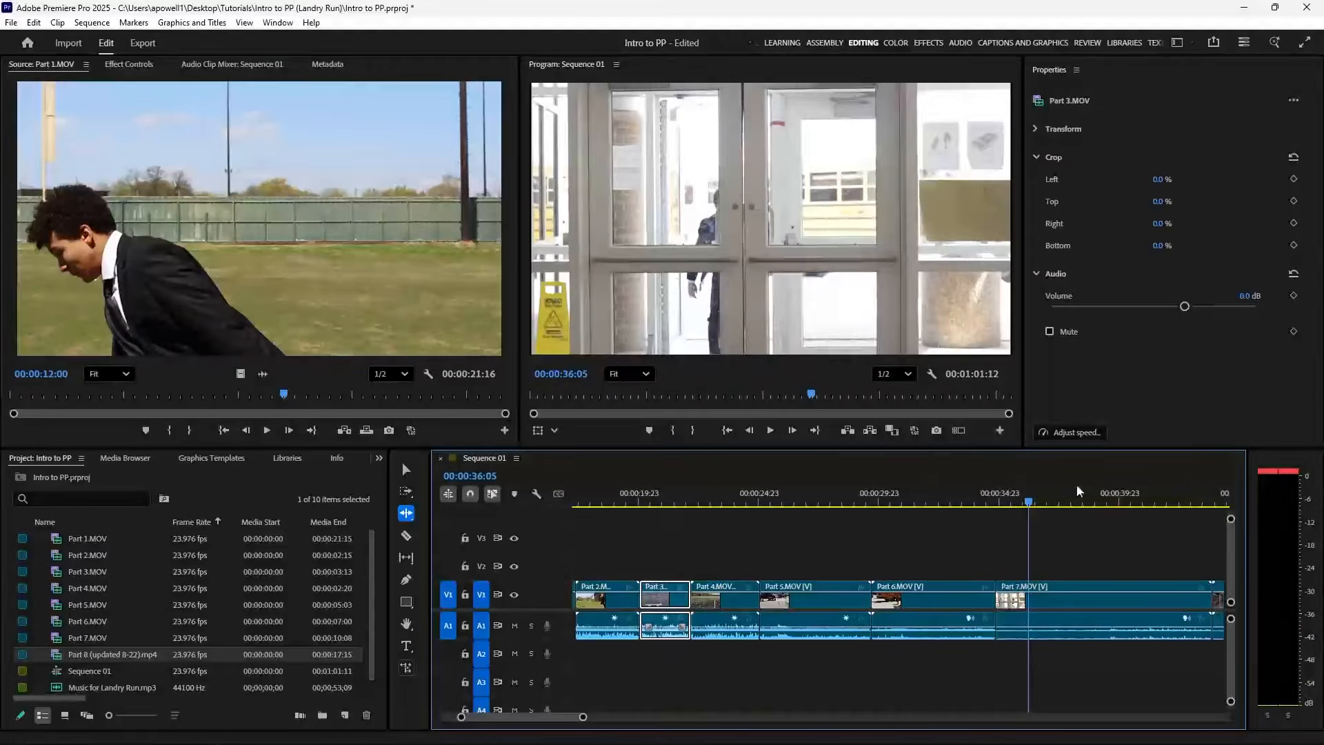
scroll(1115, 561, down, 3)
scroll(1057, 524, down, 1)
drag(1013, 503, 1024, 502)
drag(1042, 600, 1019, 600)
Skim through the final clips and trim the end of Part 8 back to 00:00:58:10 with the Selection tool
drag(1023, 505, 721, 597)
drag(680, 505, 1042, 524)
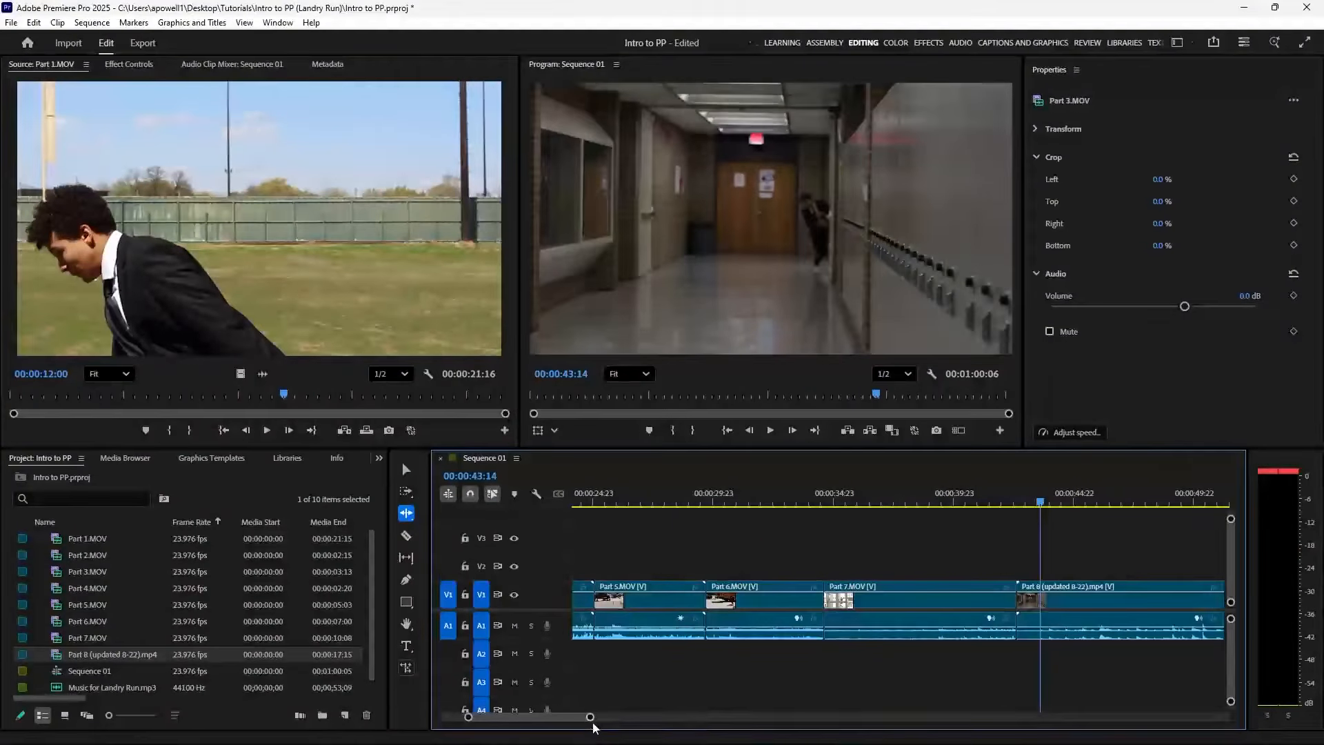
drag(591, 722, 674, 723)
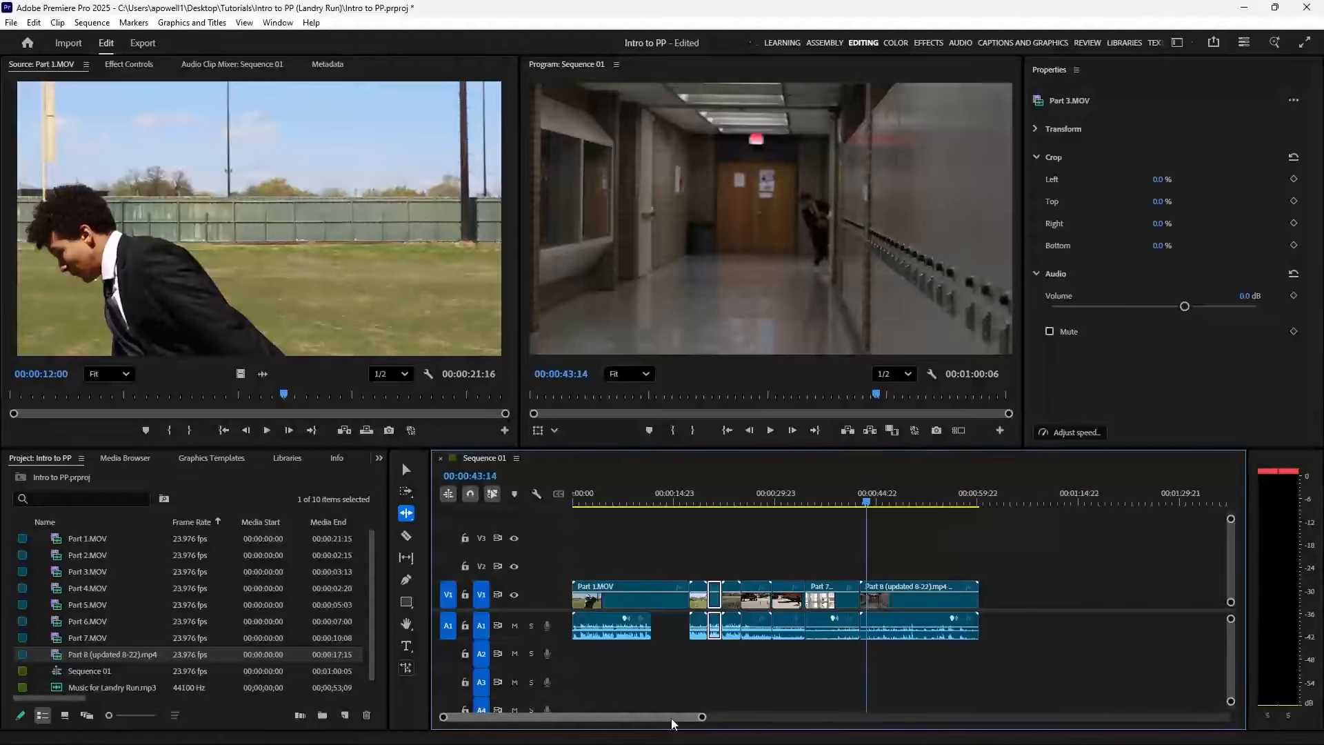
drag(868, 503, 957, 503)
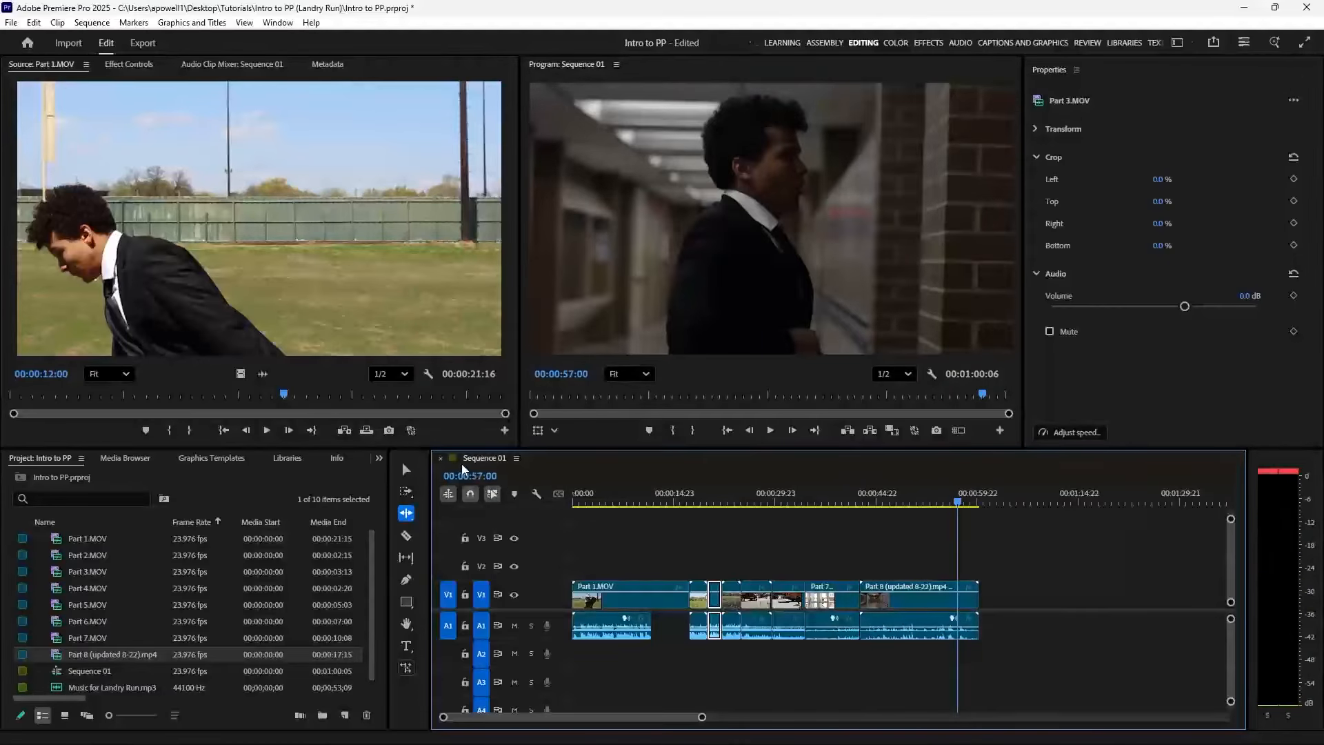
click(407, 469)
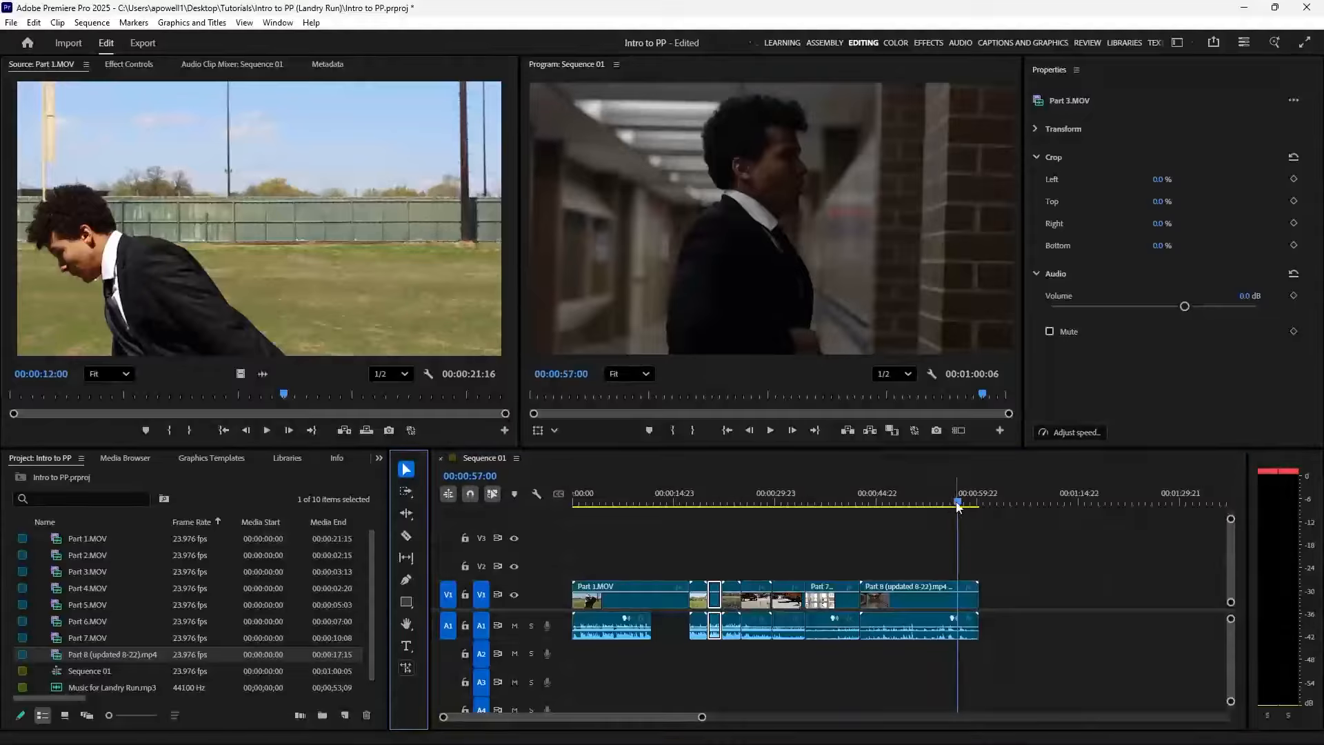
drag(959, 507, 967, 507)
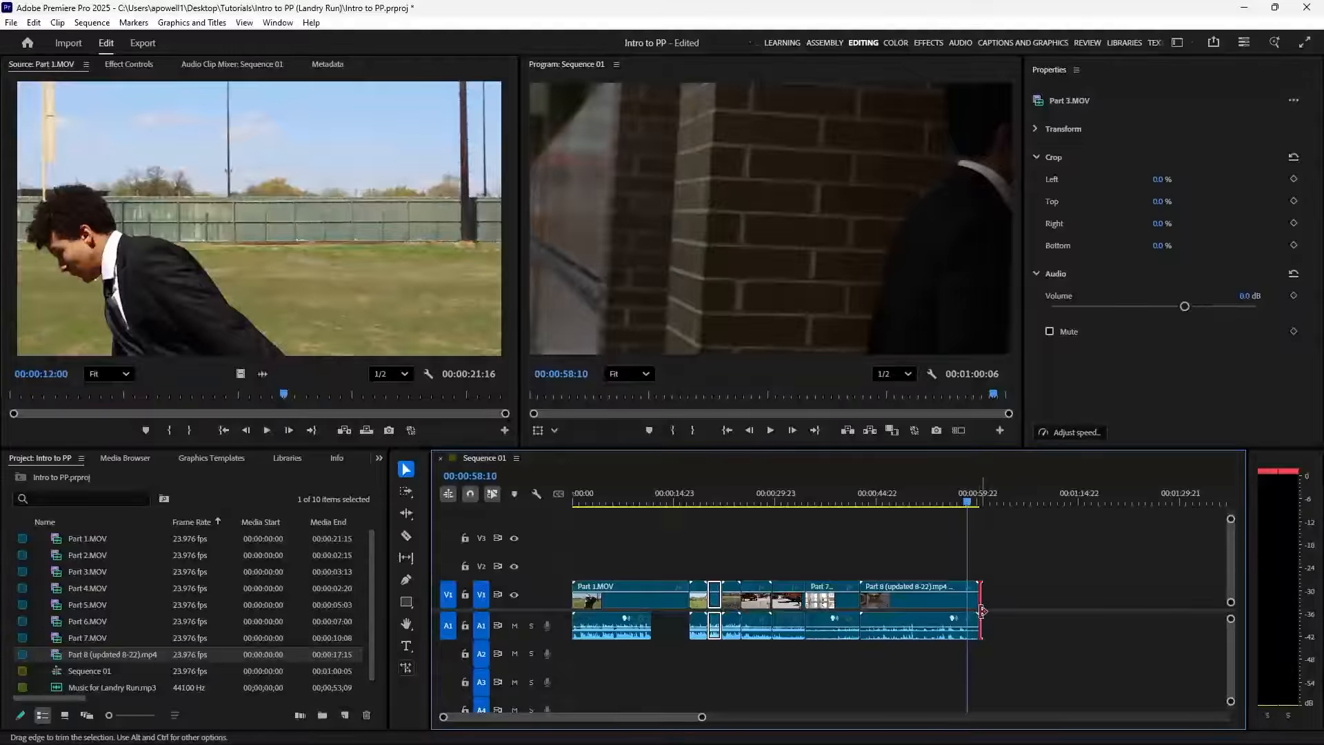
drag(982, 612, 968, 611)
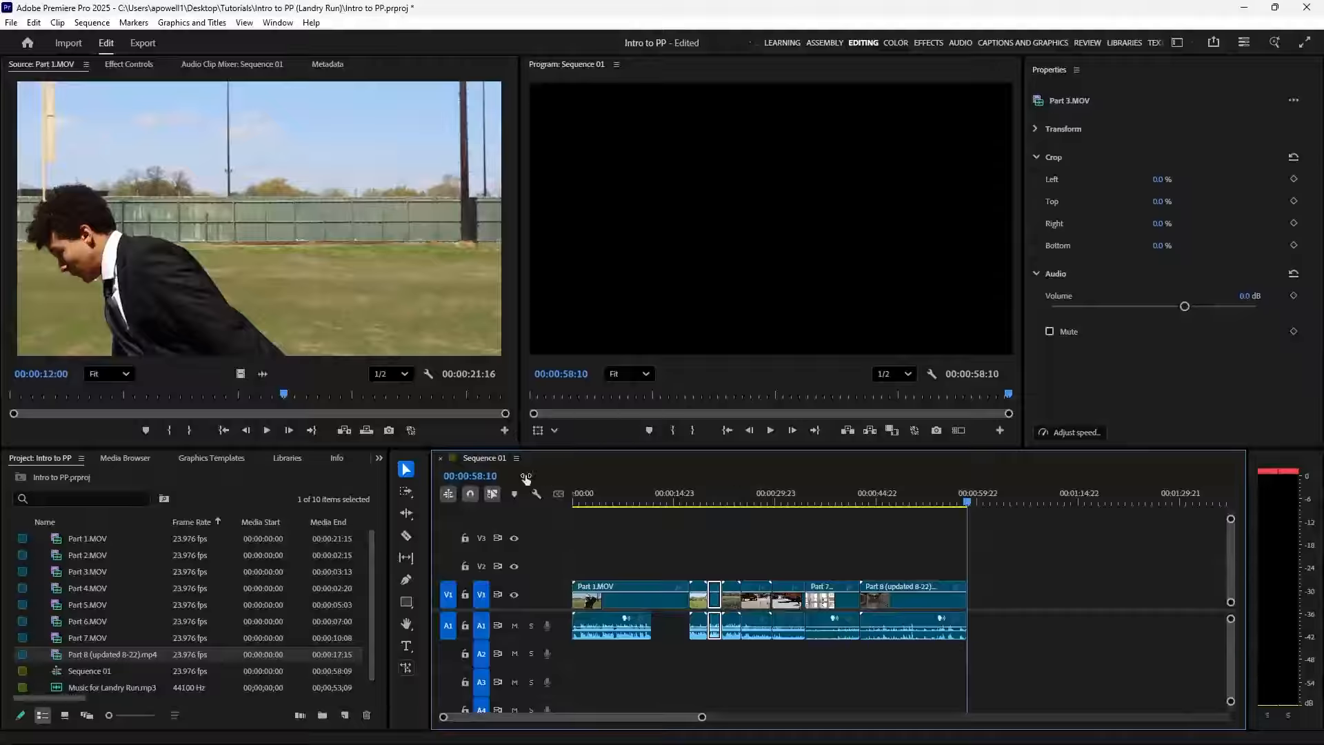
Place Music for Landry Run.mp3 on A2, starting where the audio of Part 1.MOV ends
scroll(362, 582, down, 1)
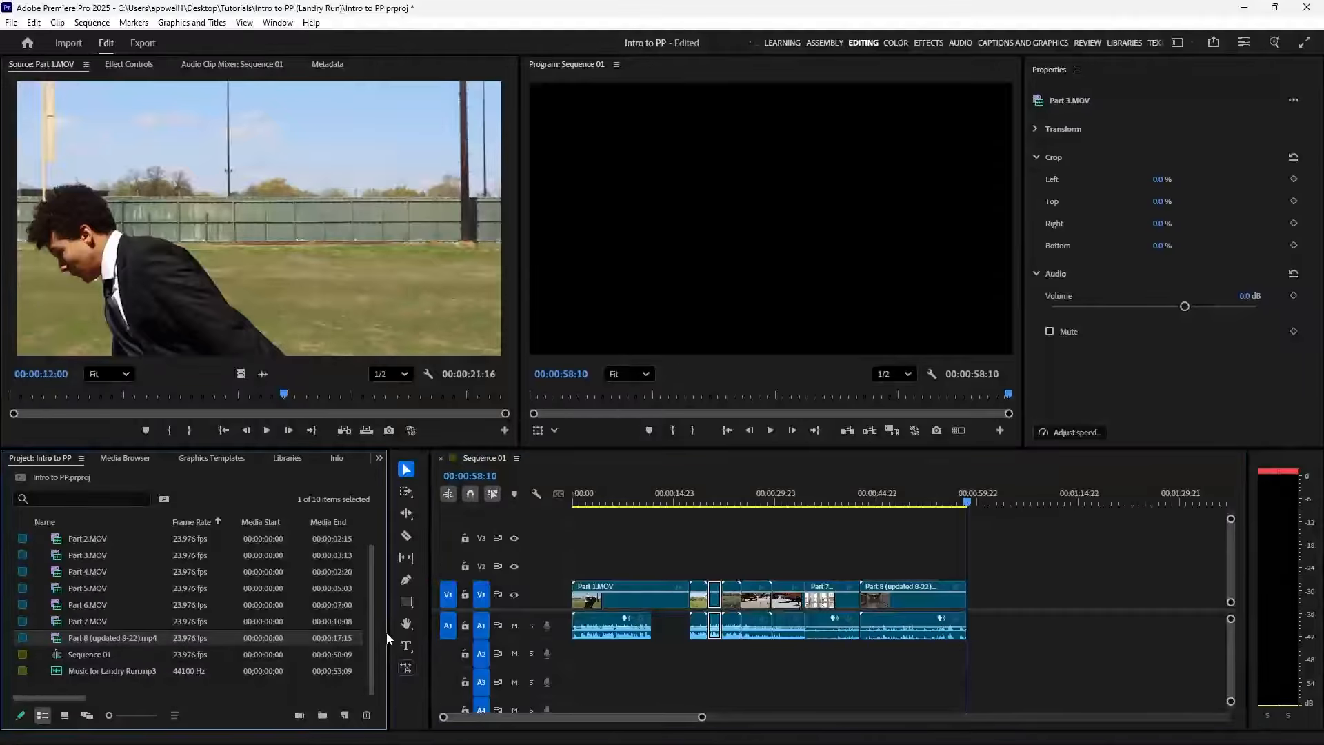
click(56, 673)
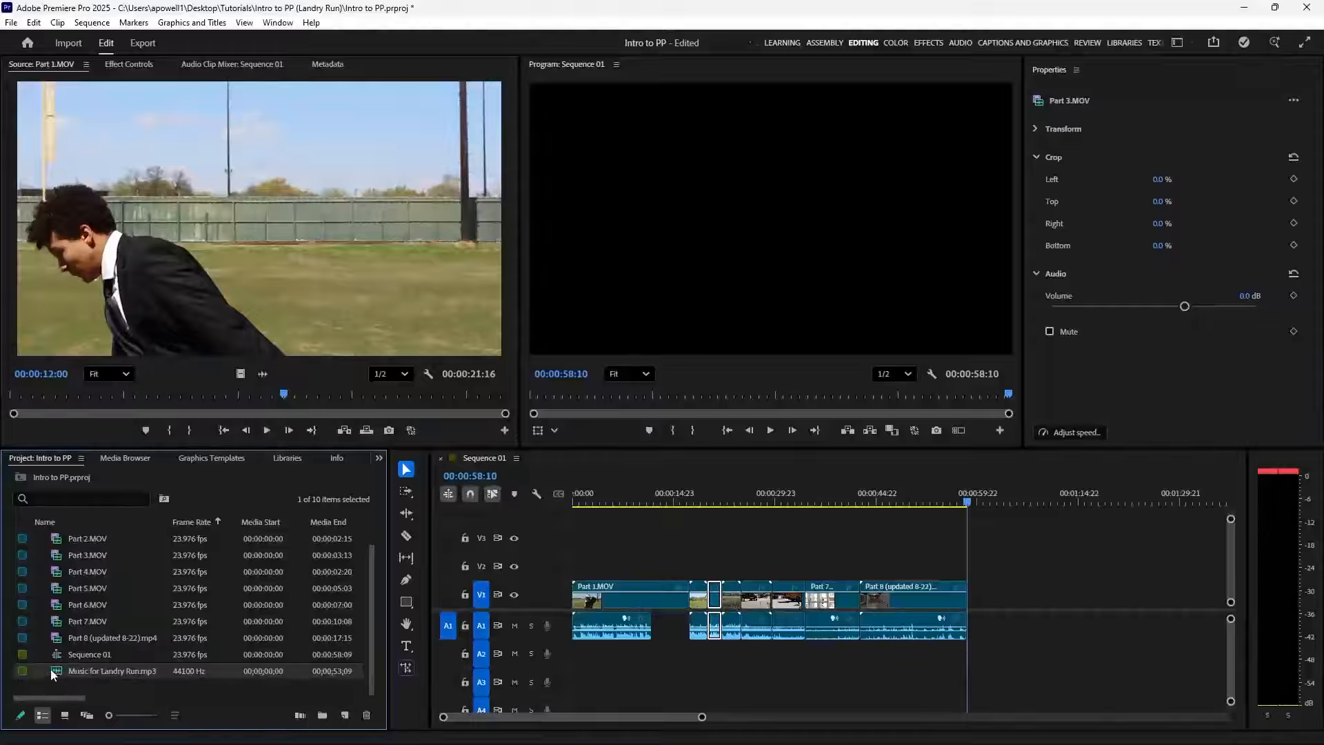
drag(53, 674, 650, 655)
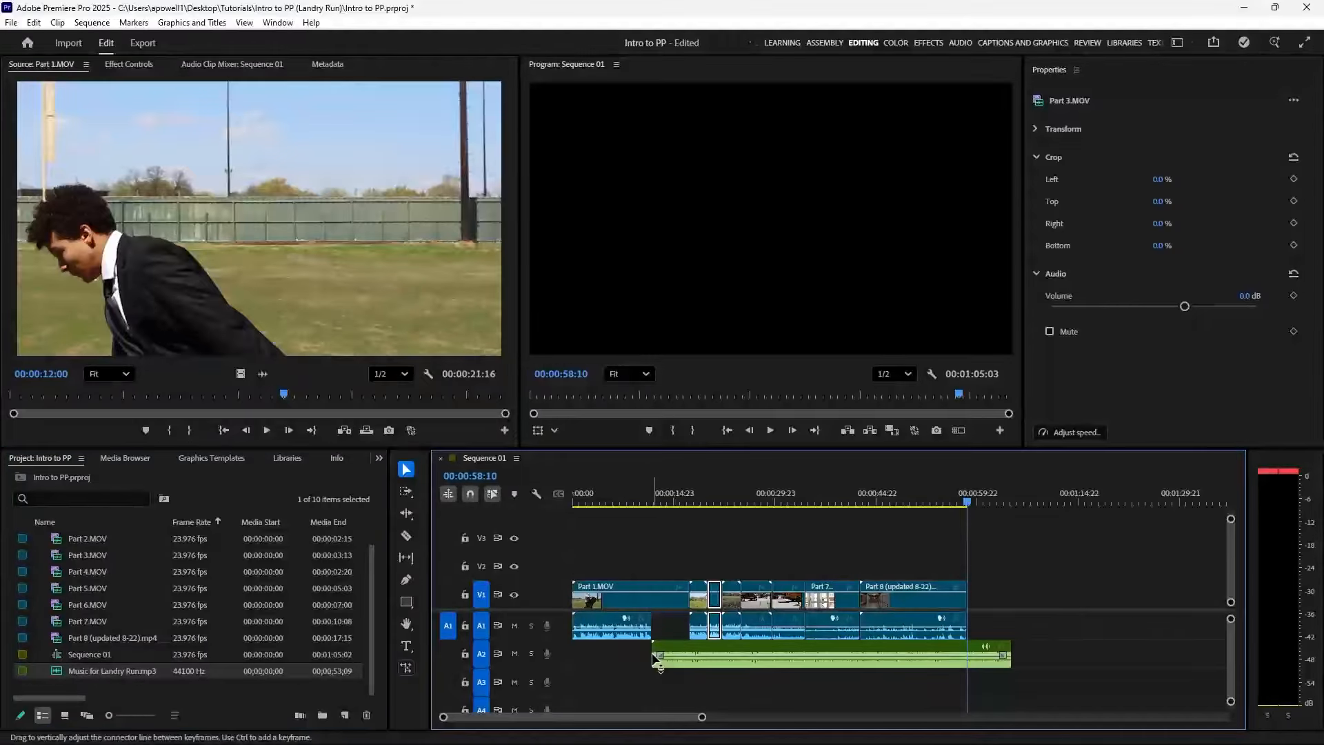
Trim the end of the music clip on A2 back to 00:00:50:01, over Part 8
click(653, 495)
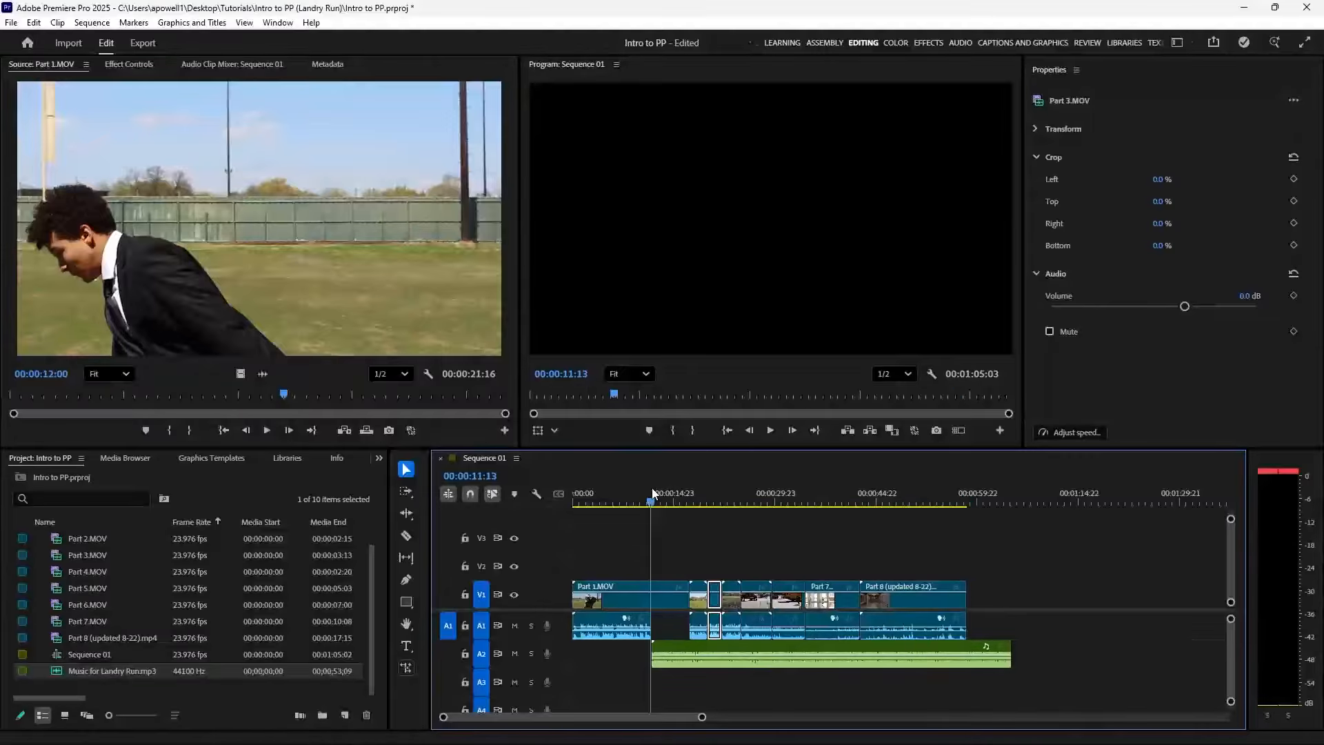
click(925, 497)
mouse_move(927, 496)
mouse_down()
mouse_move(940, 496)
mouse_move(911, 498)
mouse_up()
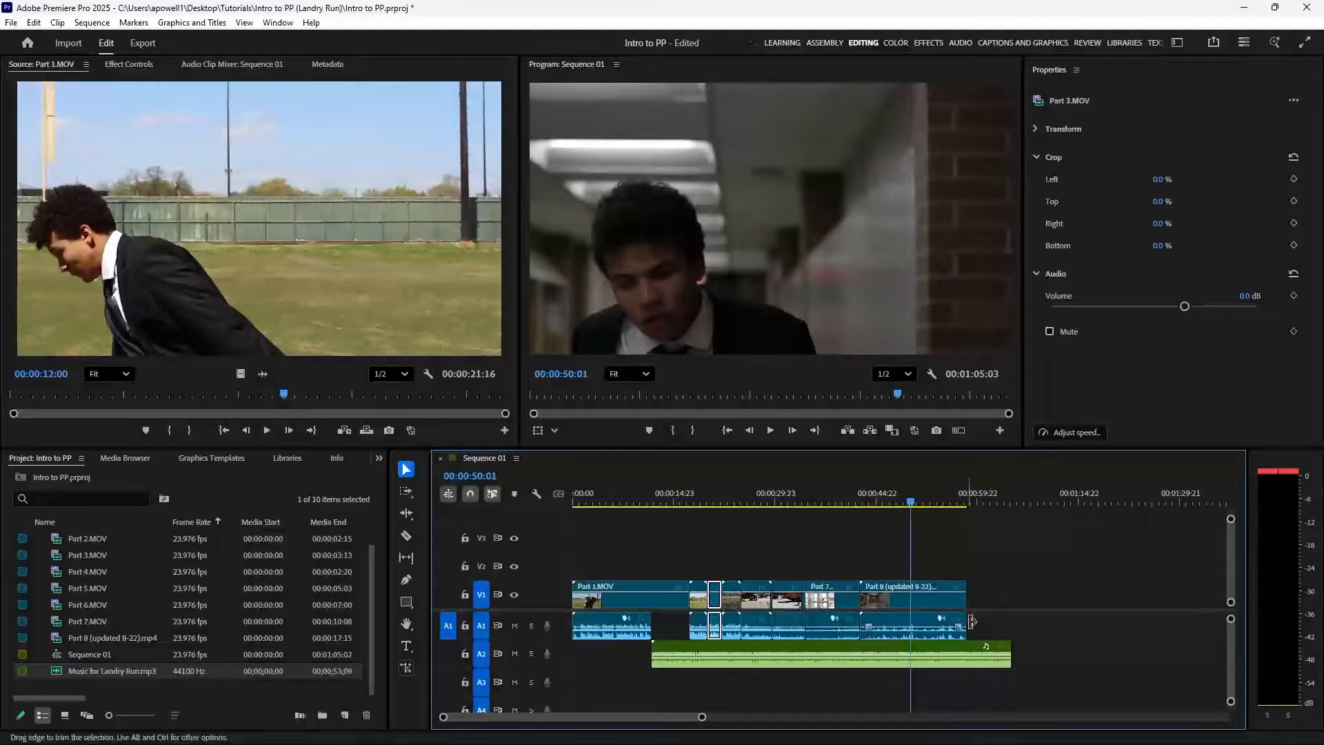
drag(1009, 655, 911, 665)
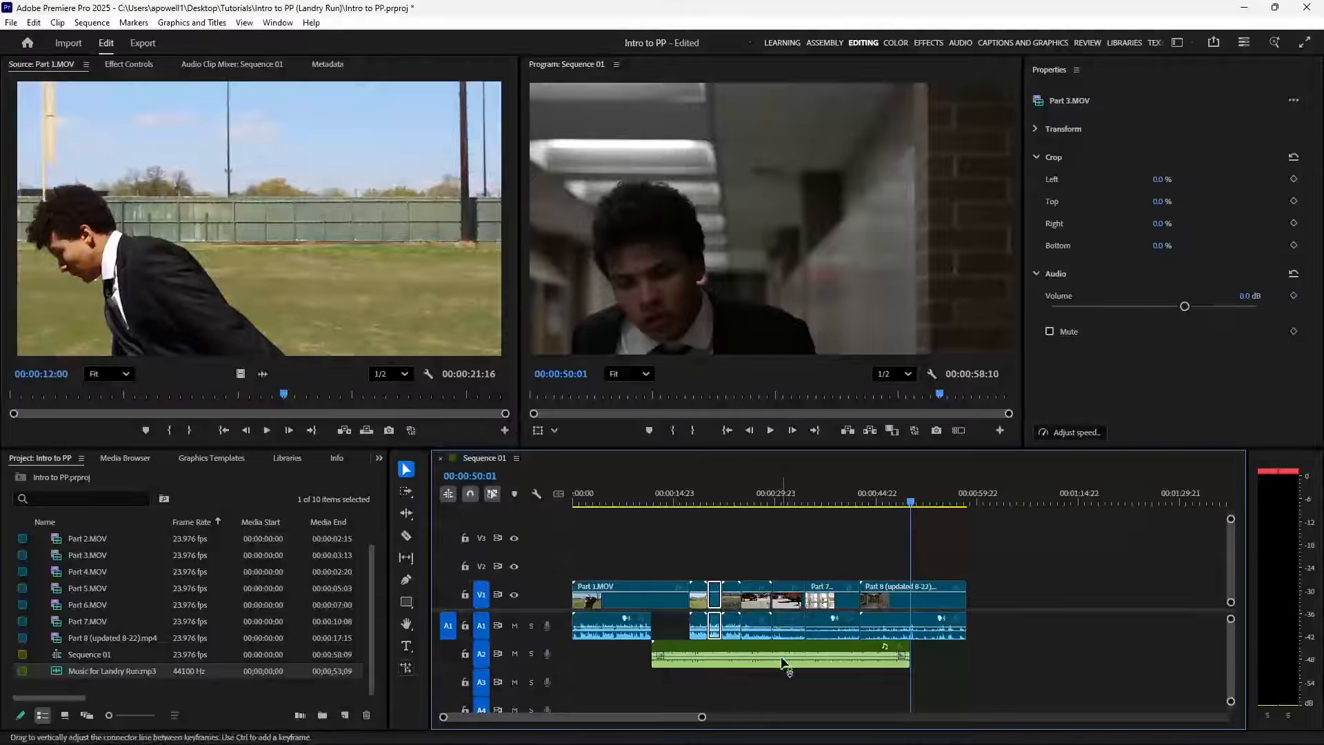
Move the music clip straight up from A2 to A1, overwriting the footage audio beneath it
click(819, 664)
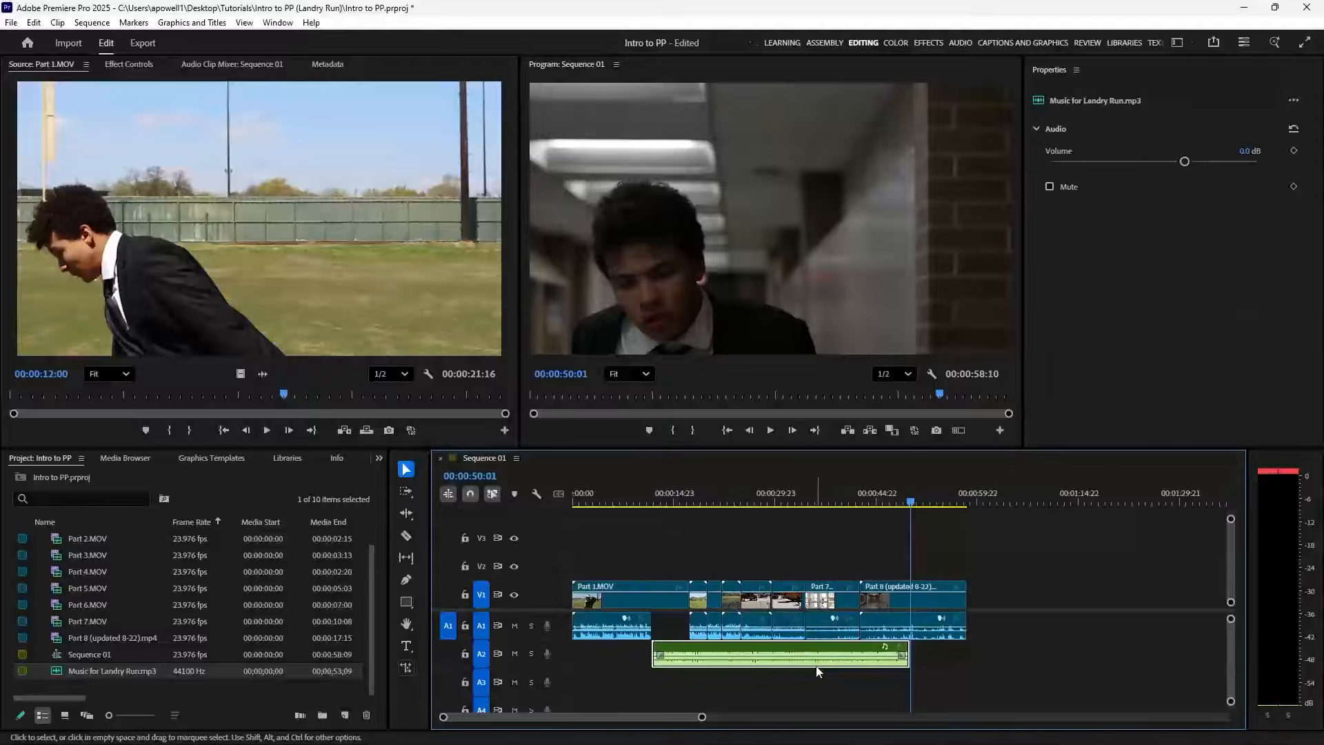
drag(771, 664, 772, 641)
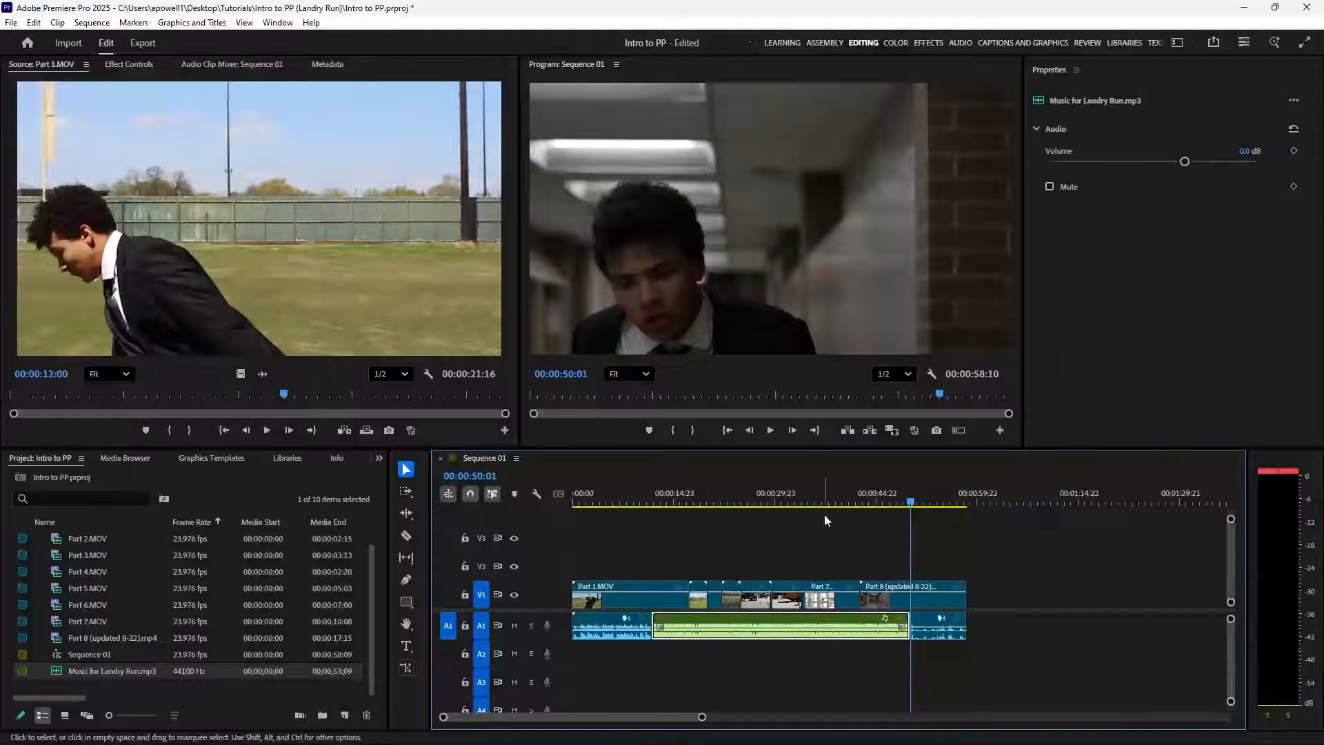
mouse_move(795, 635)
mouse_down()
mouse_move(792, 656)
mouse_move(790, 619)
mouse_up()
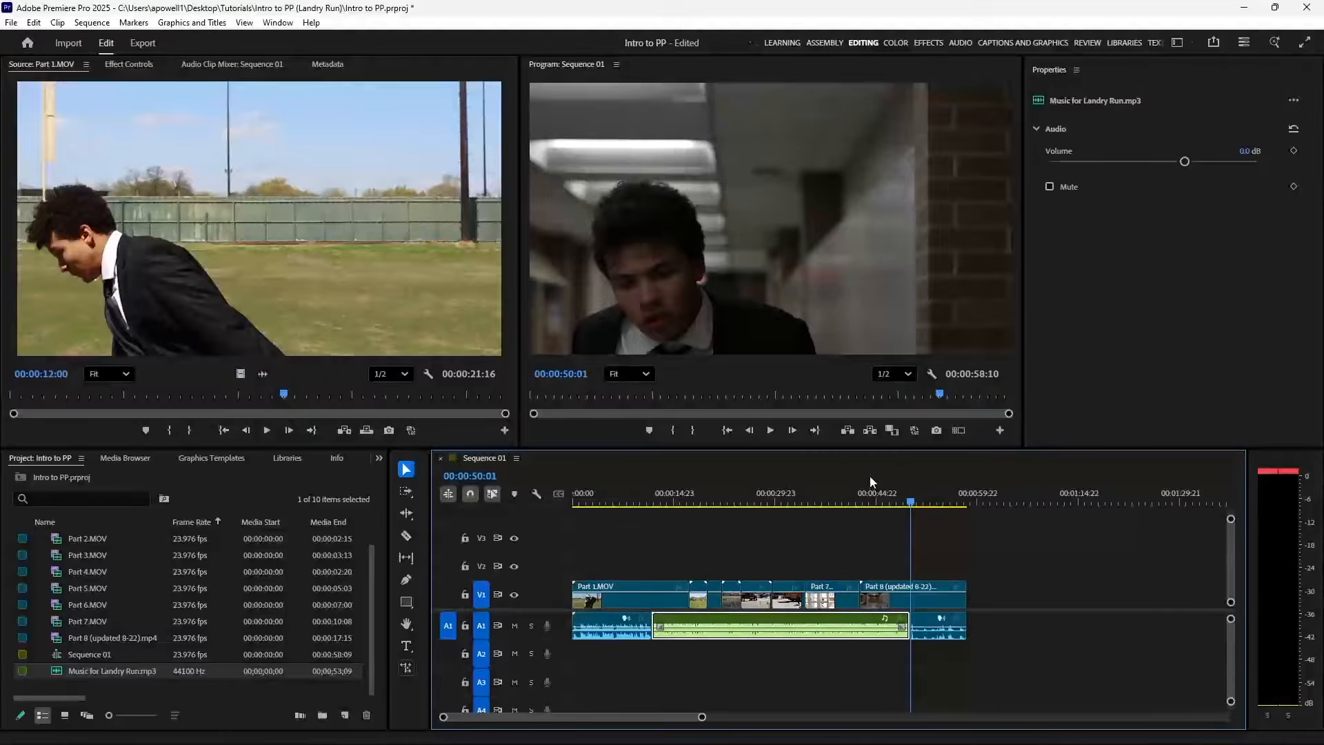
Enlarge the audio track display, lower the music clip's volume to -4.4 dB and skim the sequence
drag(666, 495, 934, 528)
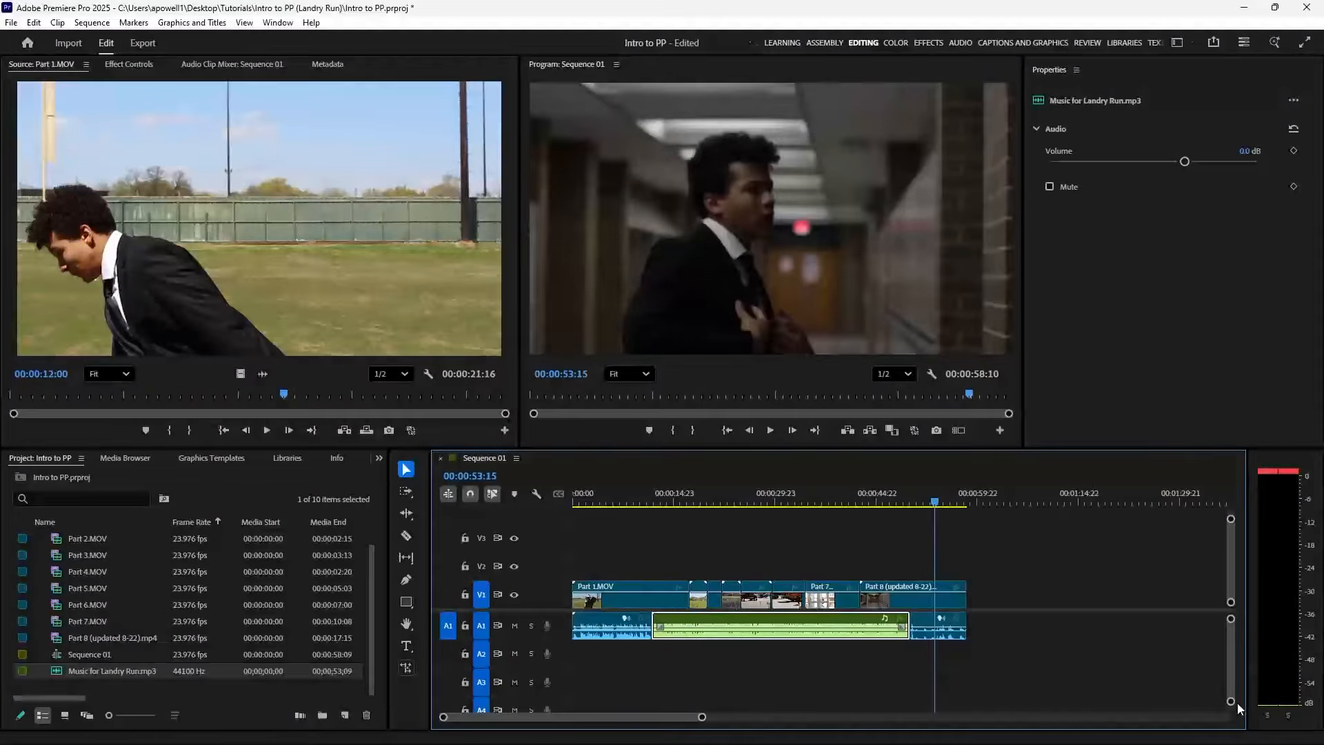
drag(1232, 706, 1232, 696)
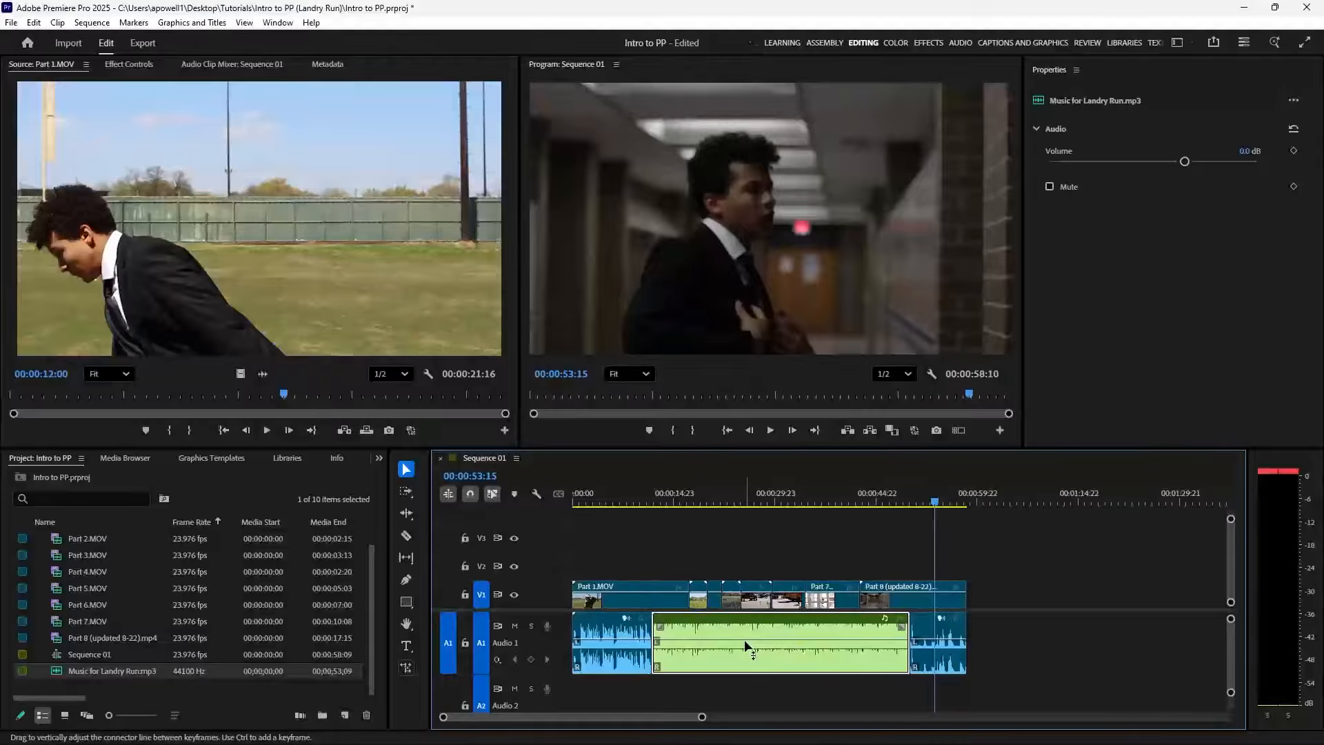
mouse_move(745, 639)
mouse_down()
mouse_move(759, 663)
mouse_move(750, 654)
mouse_up()
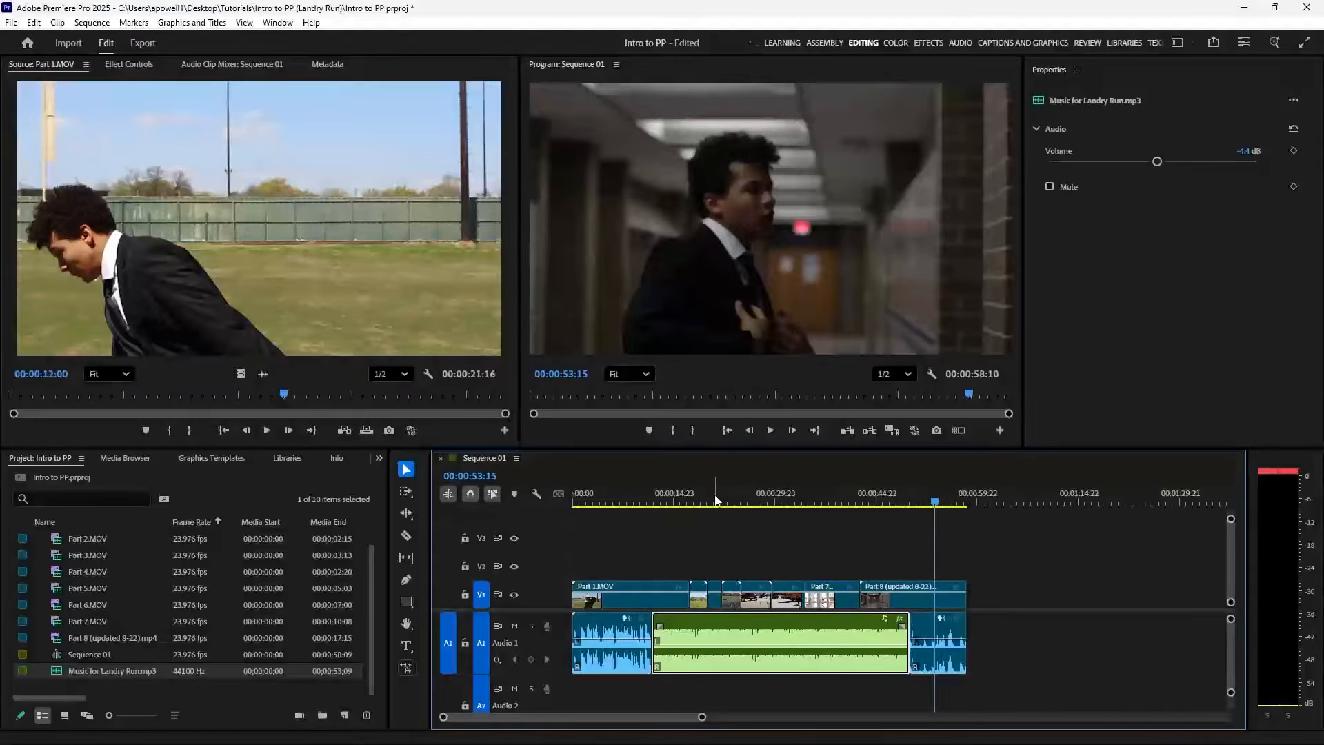
mouse_move(716, 500)
mouse_down()
mouse_move(545, 489)
mouse_move(721, 487)
mouse_up()
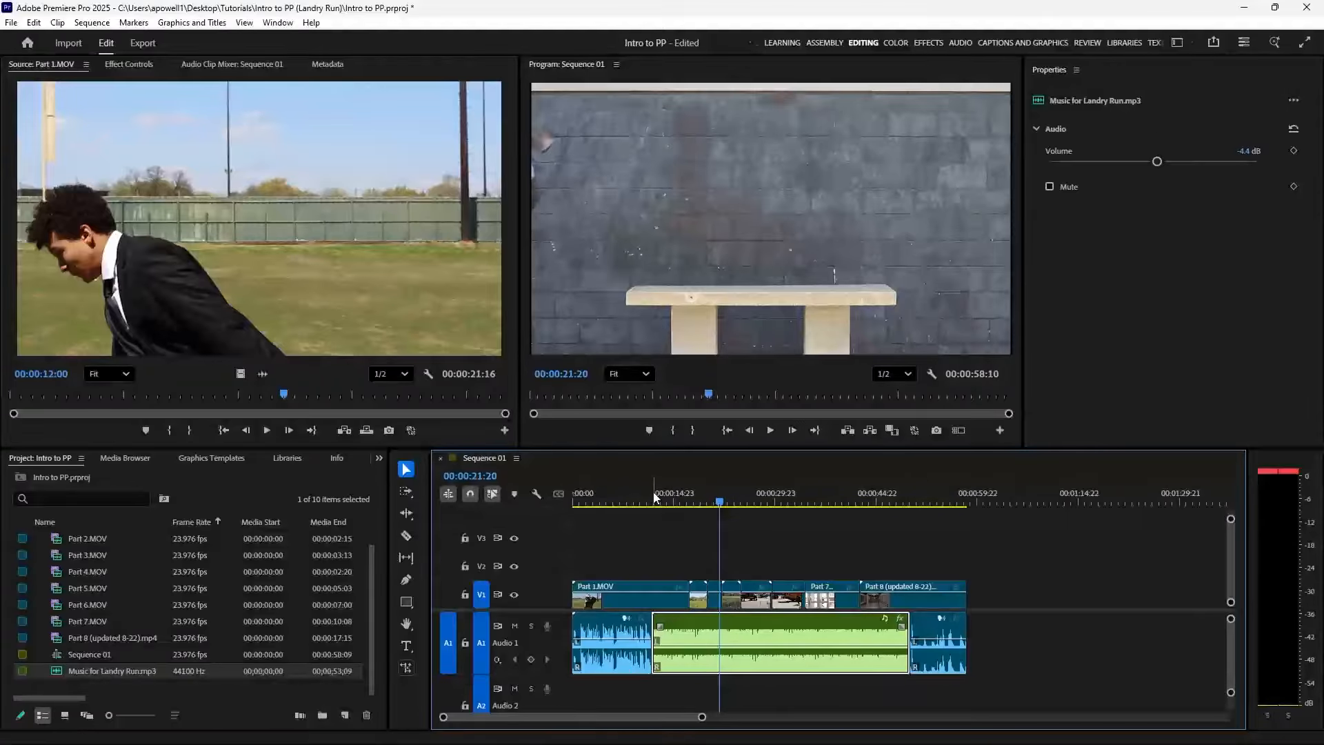
Create a text box at the start of the sequence in the frame's upper-left area, reading "Your Name" on two lines
key(Home)
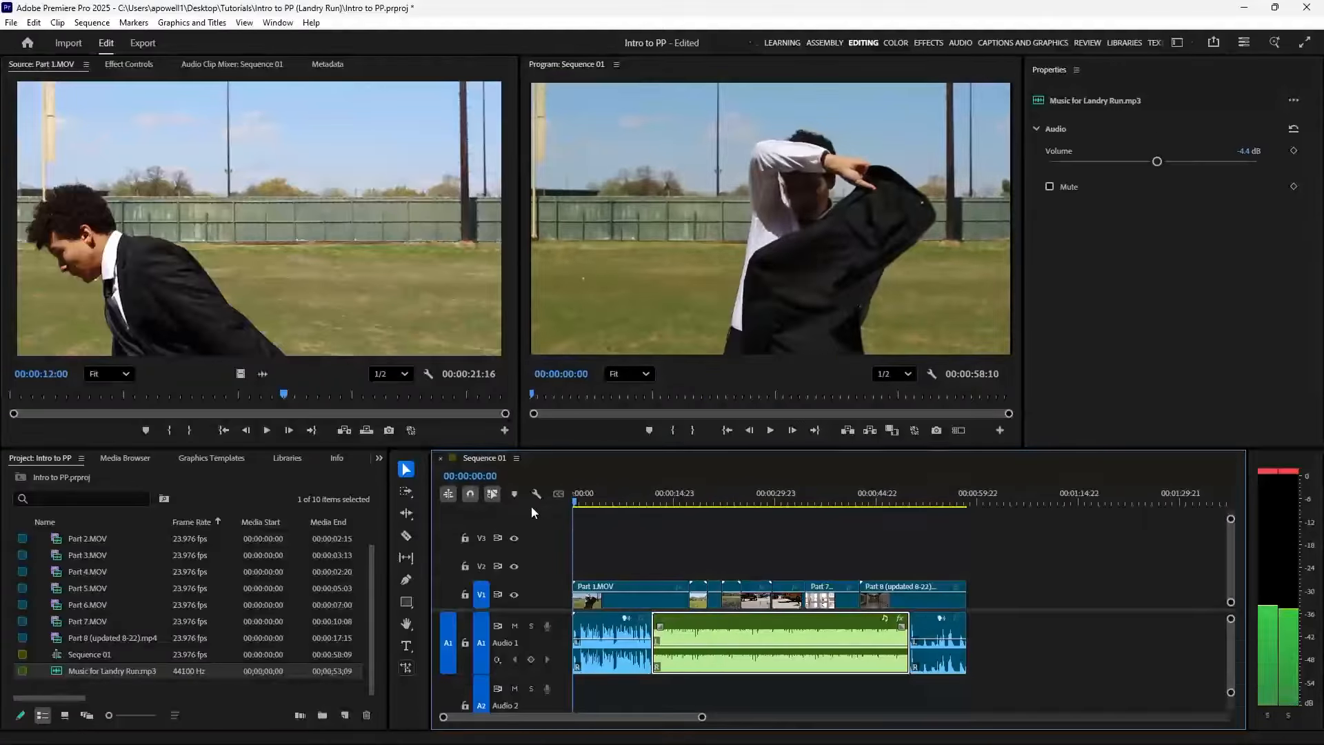
click(405, 649)
drag(545, 106, 770, 256)
text(Y)
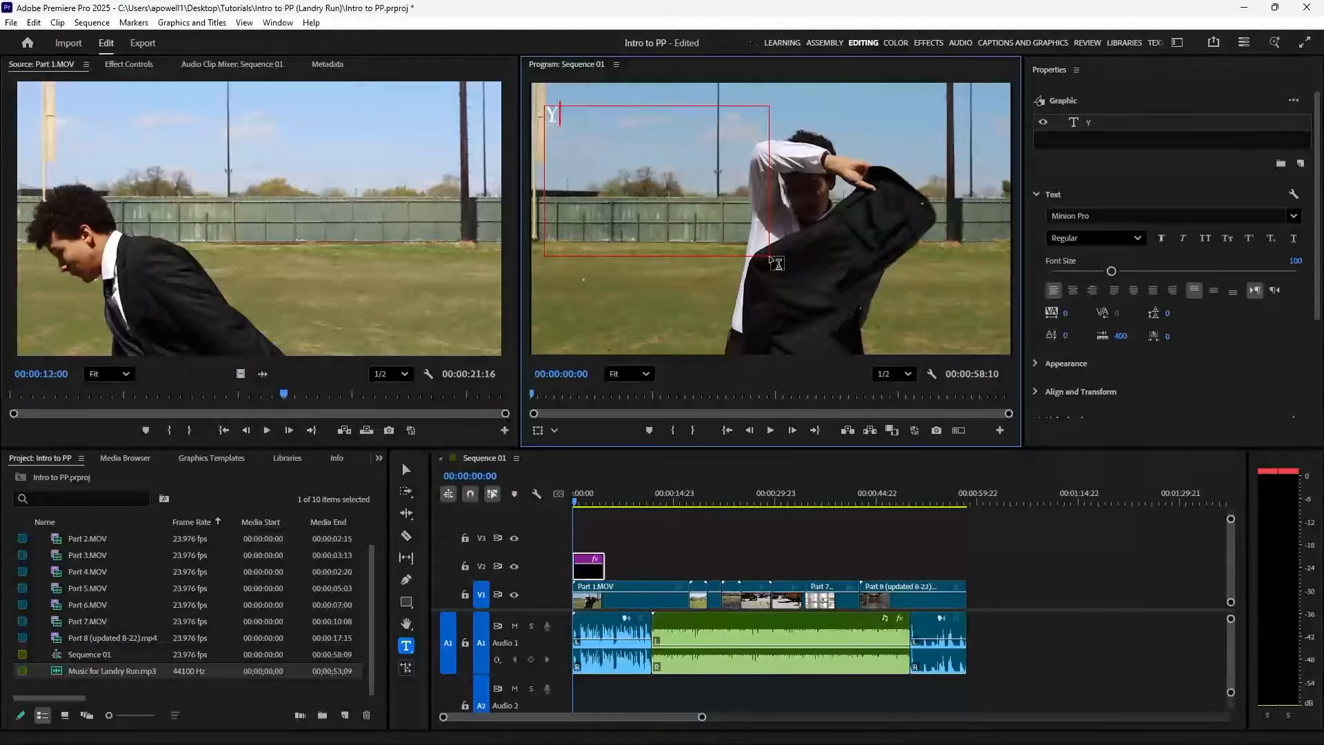
text(our)
key(Return)
text(Name)
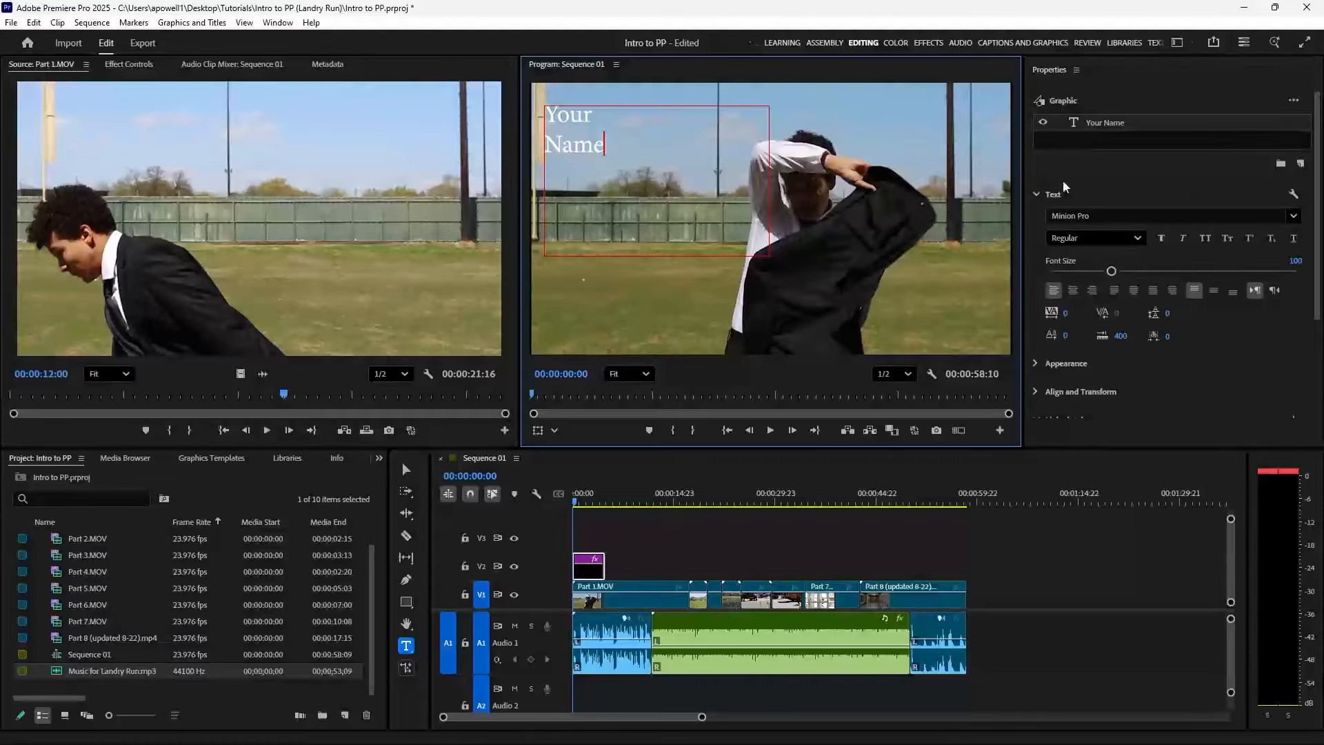
Examine the title's text settings in Effect Controls and collapse them again
click(129, 64)
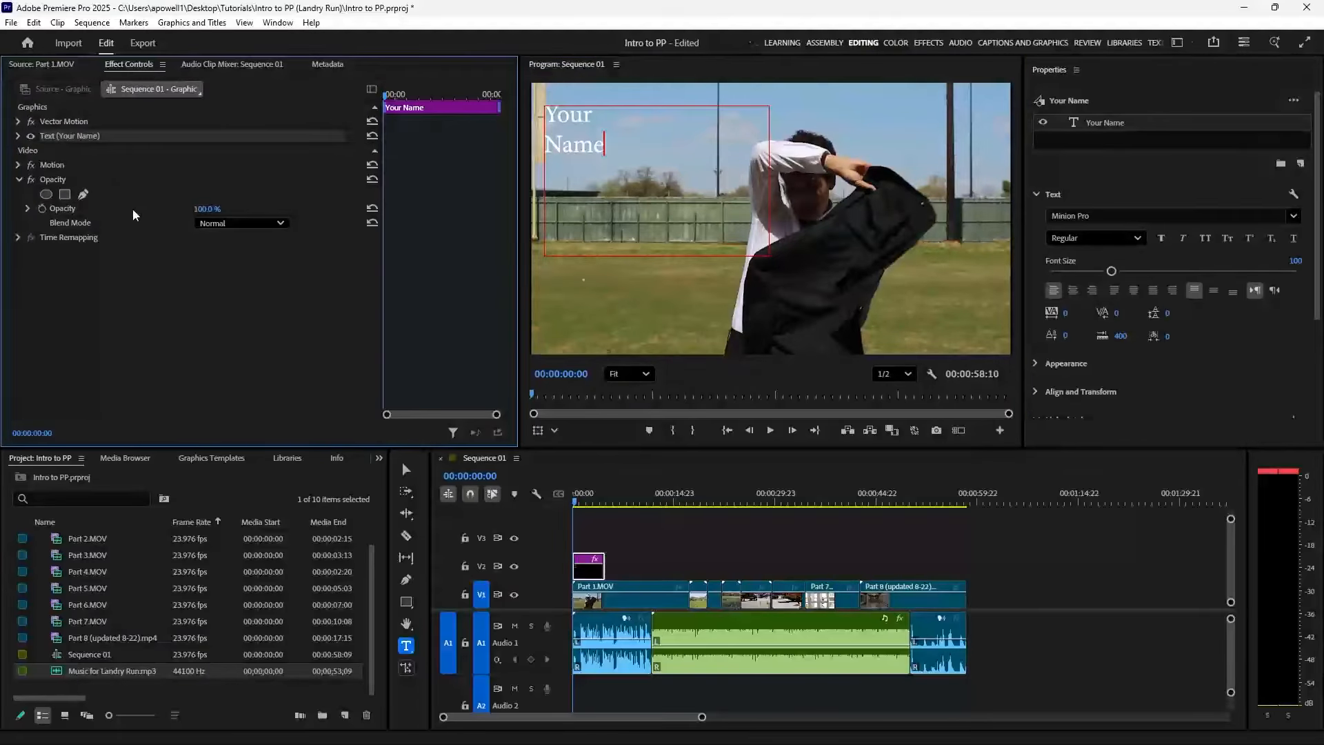
click(19, 135)
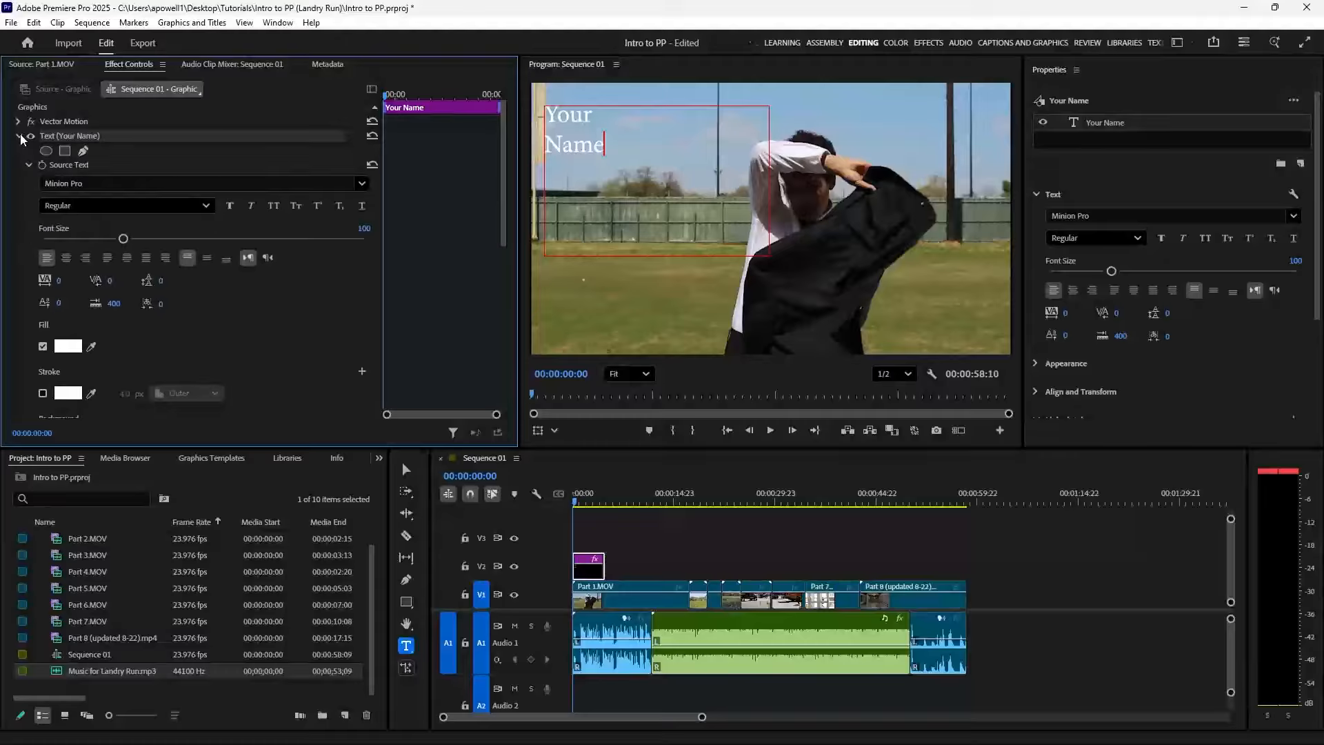
click(19, 136)
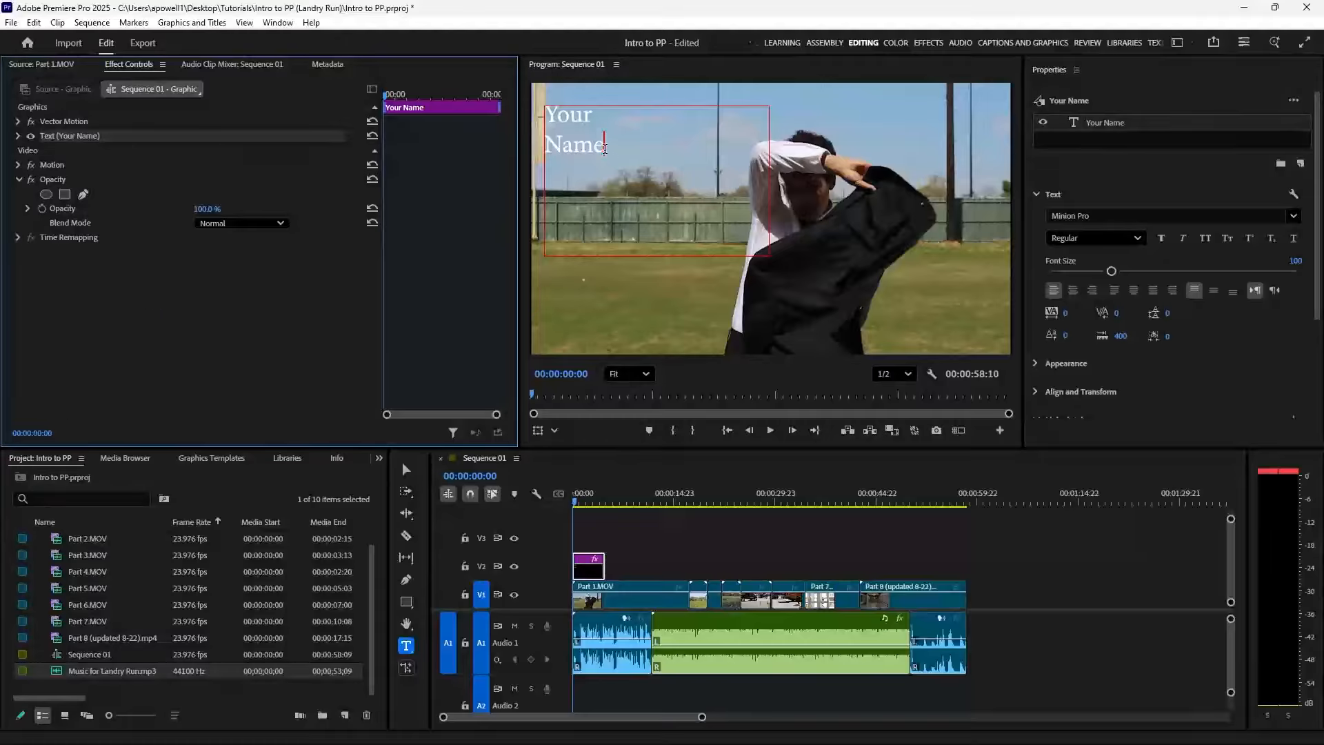
Change the font of the whole "Your Name" title to Comic Sans MS Regular
drag(604, 148, 507, 107)
click(1111, 215)
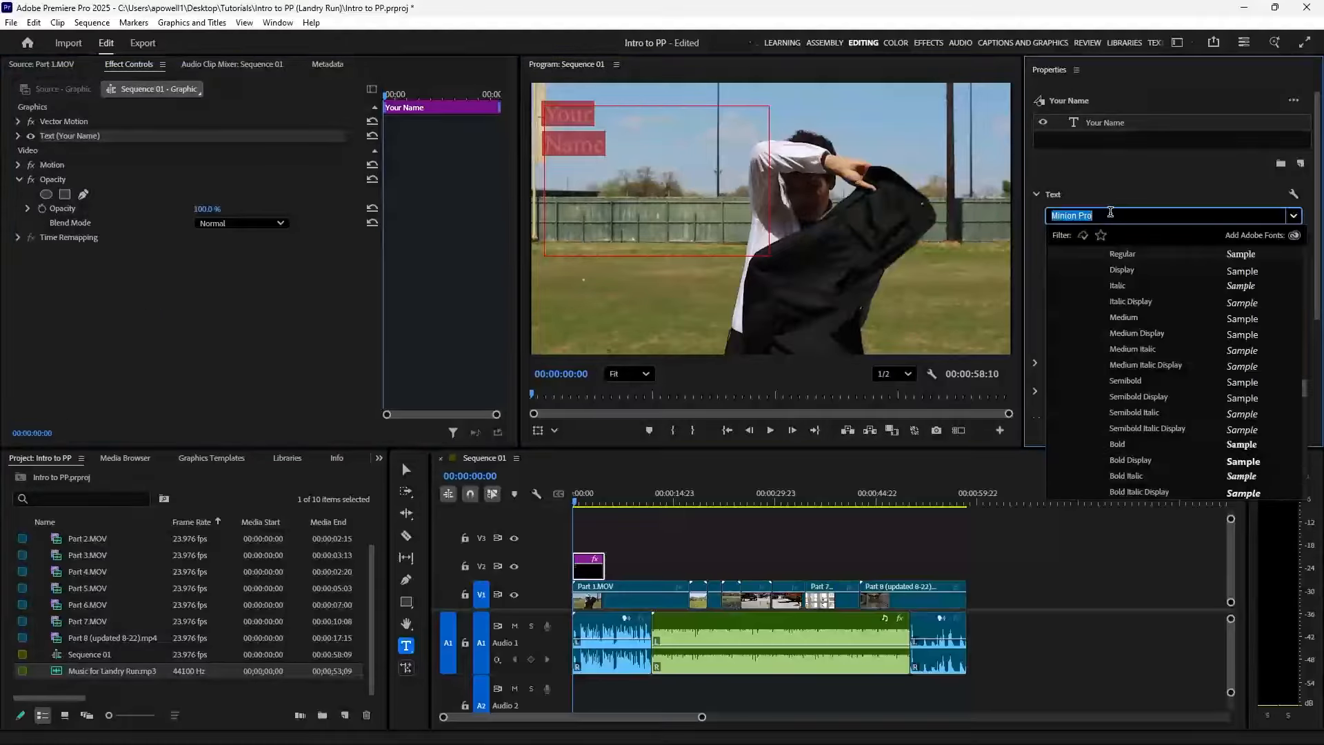
text(comic)
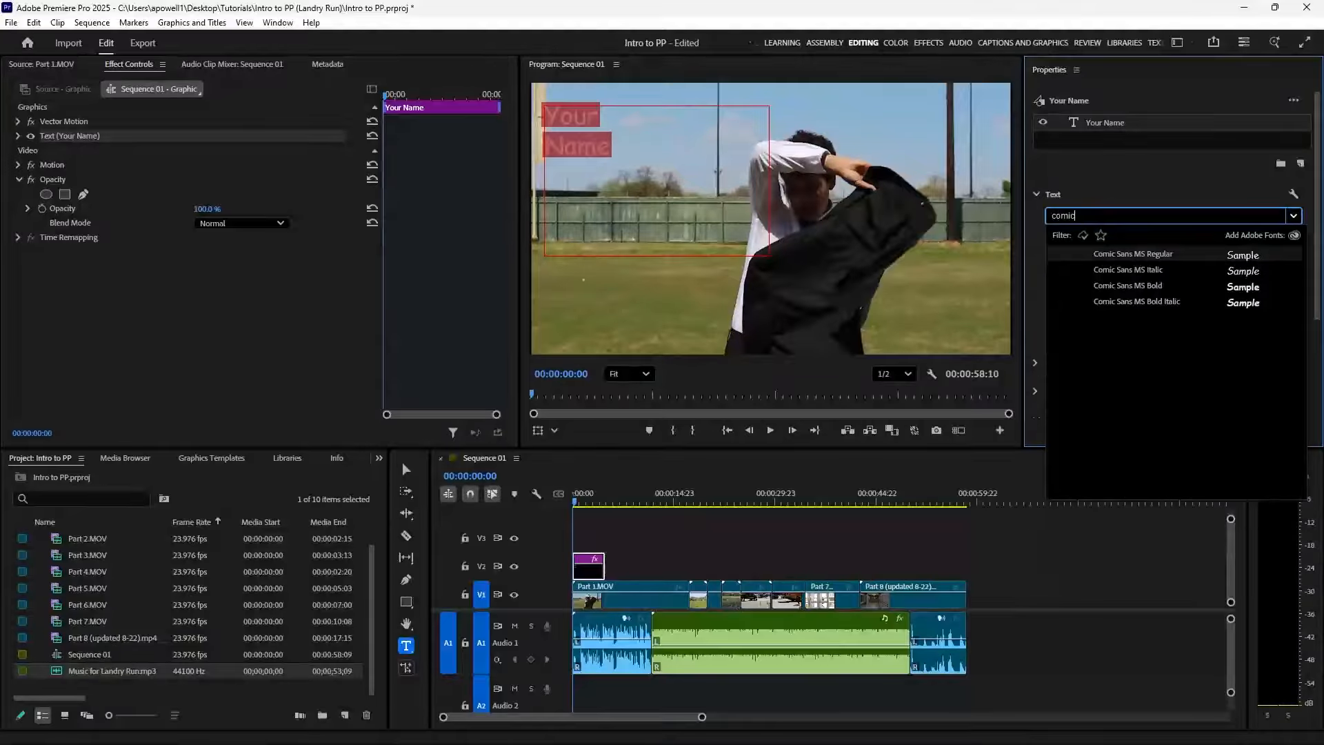
click(1177, 254)
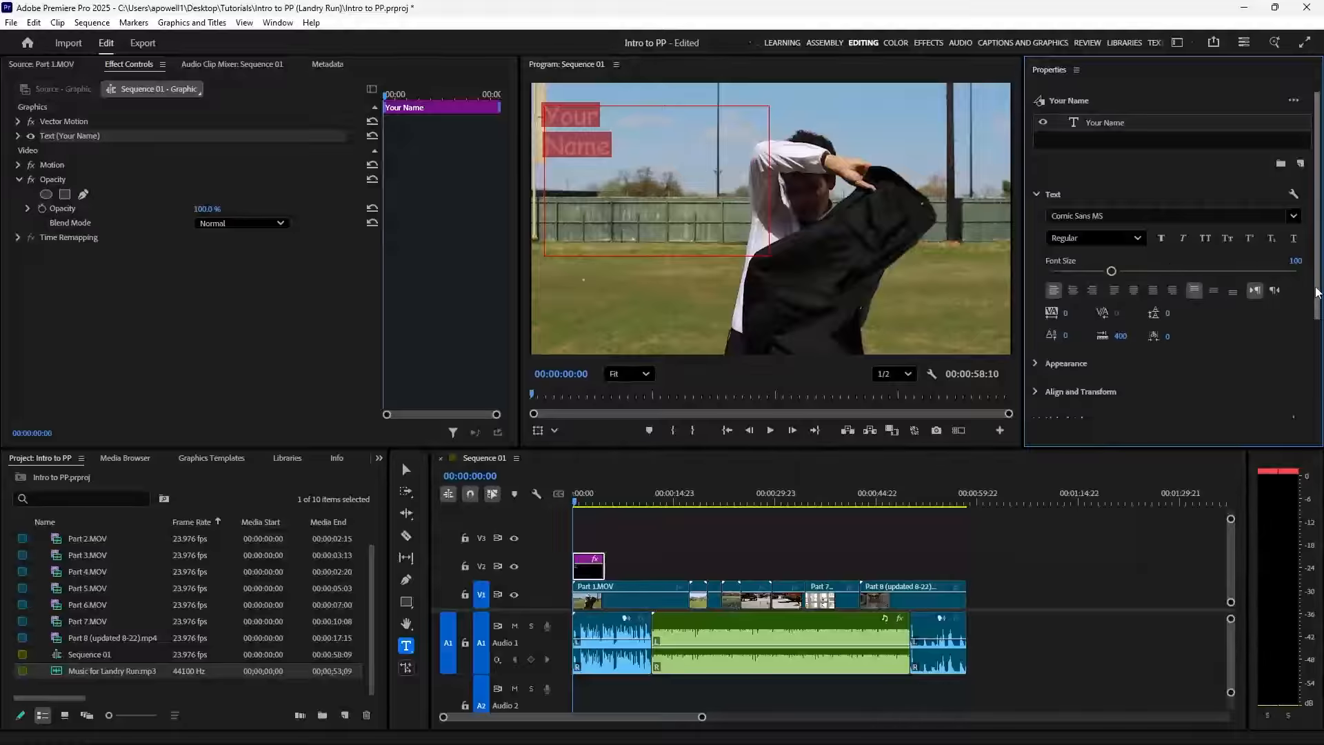
Change the "Your Name" title's fill color to bright magenta (FC00FF) and play the start of the sequence
click(1037, 195)
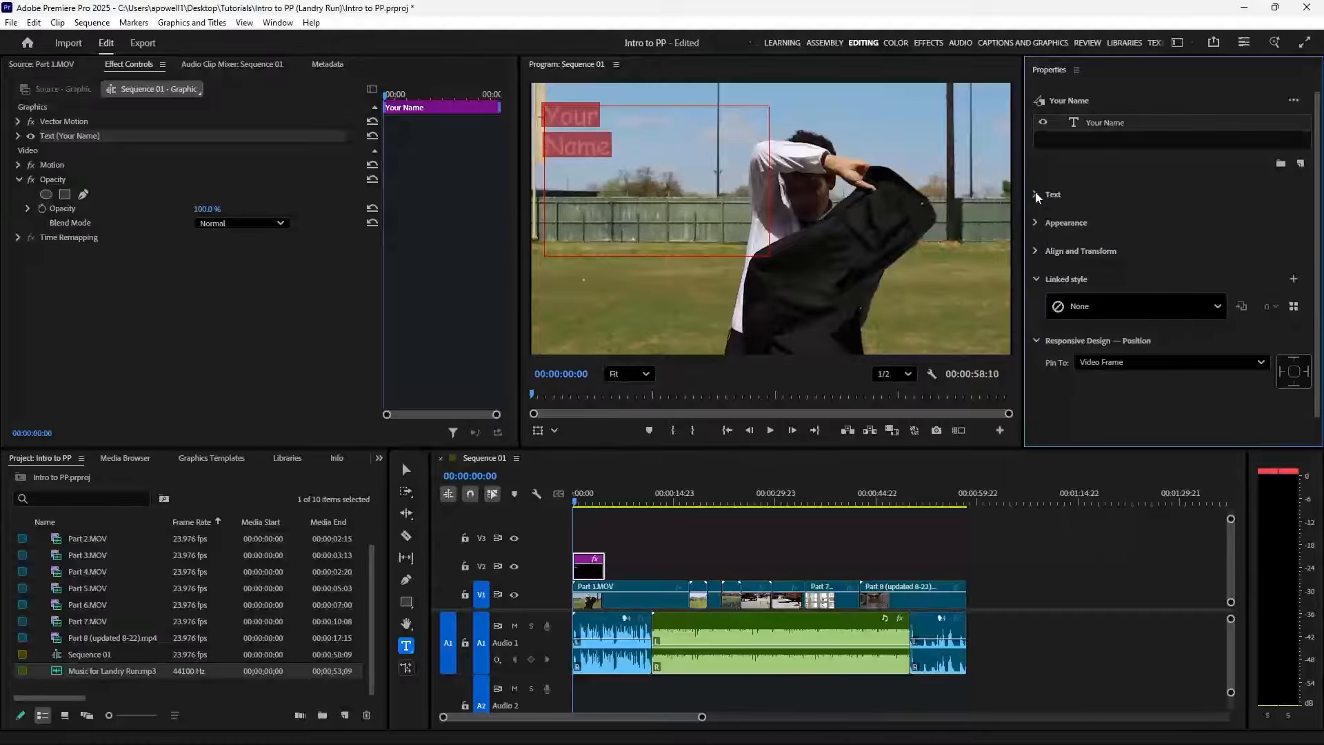
click(1036, 223)
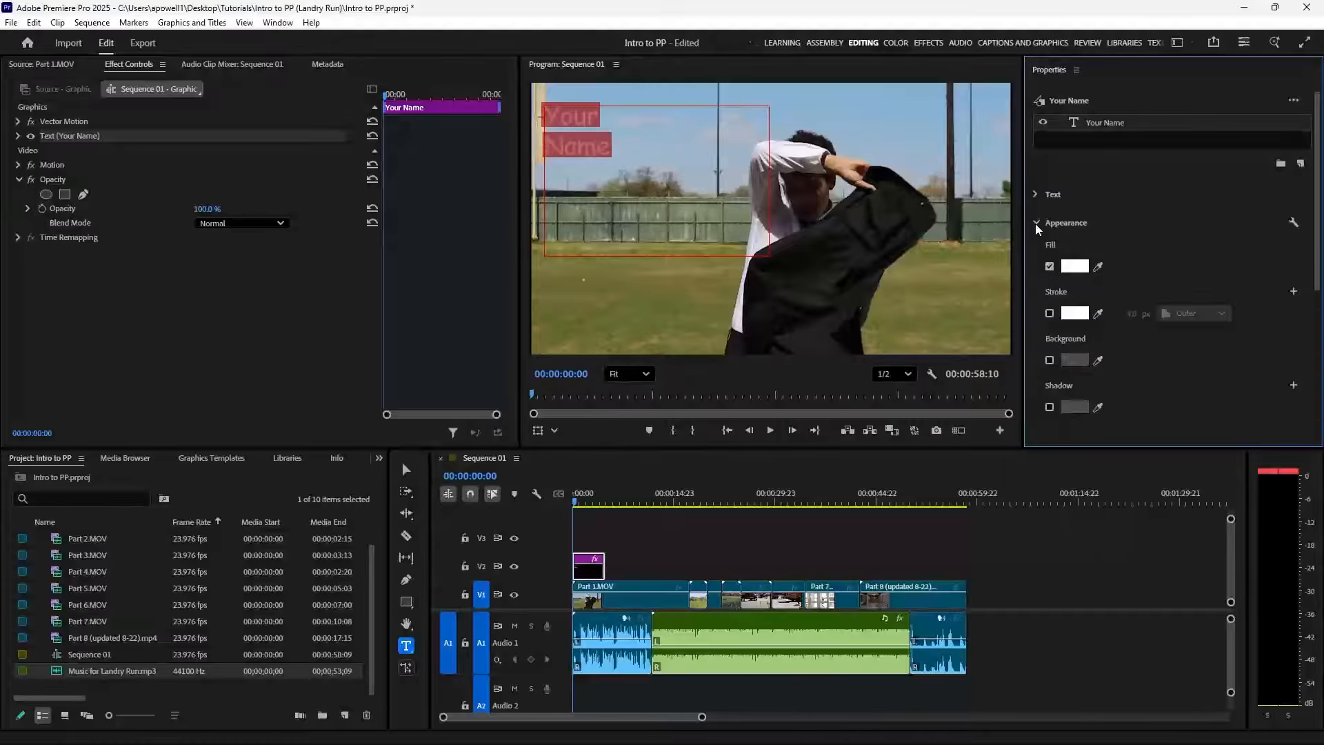
click(1074, 267)
drag(688, 382, 695, 424)
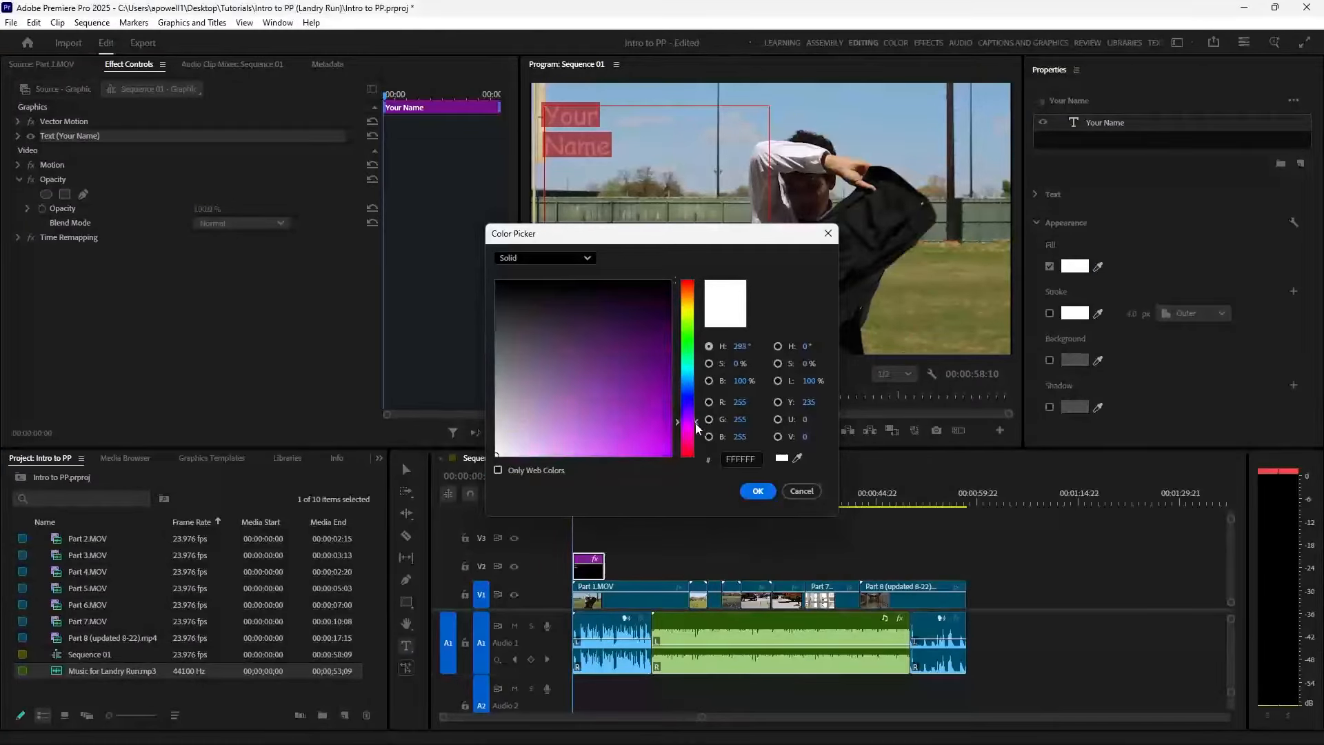
drag(635, 394, 671, 456)
click(759, 491)
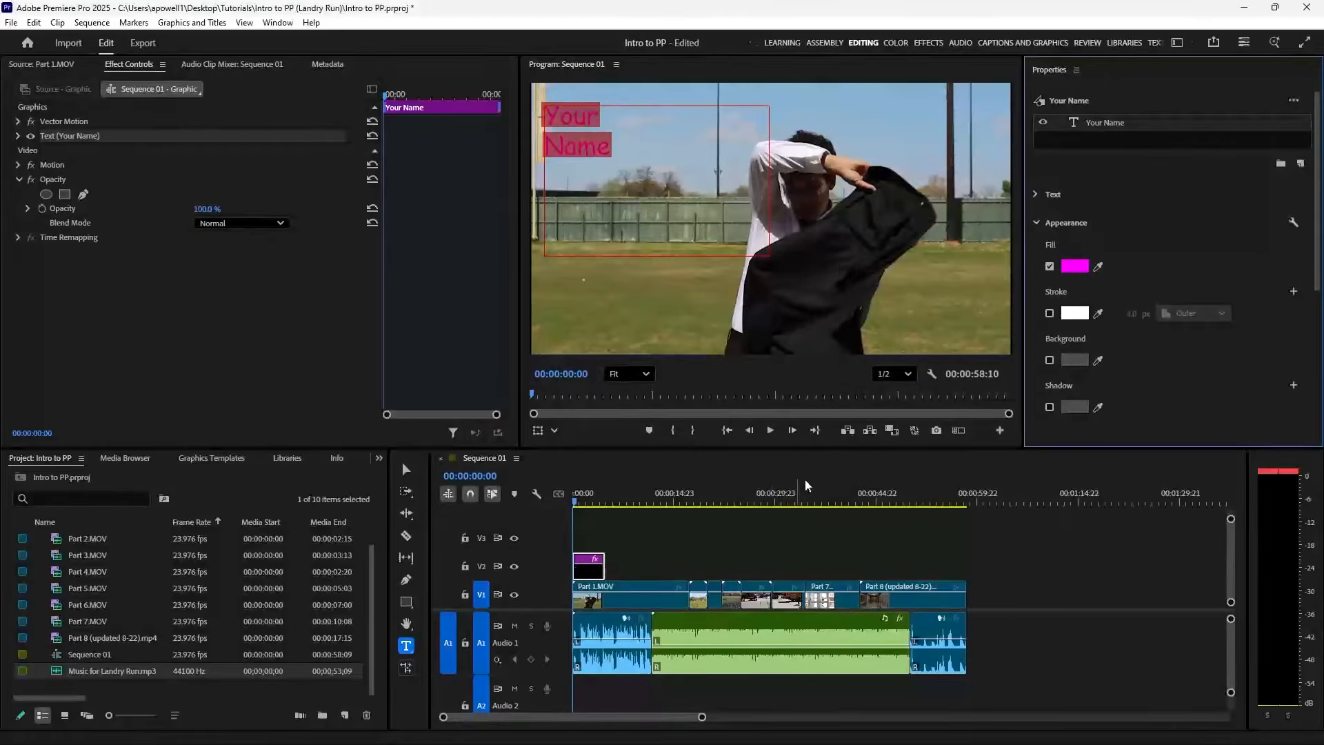
click(551, 501)
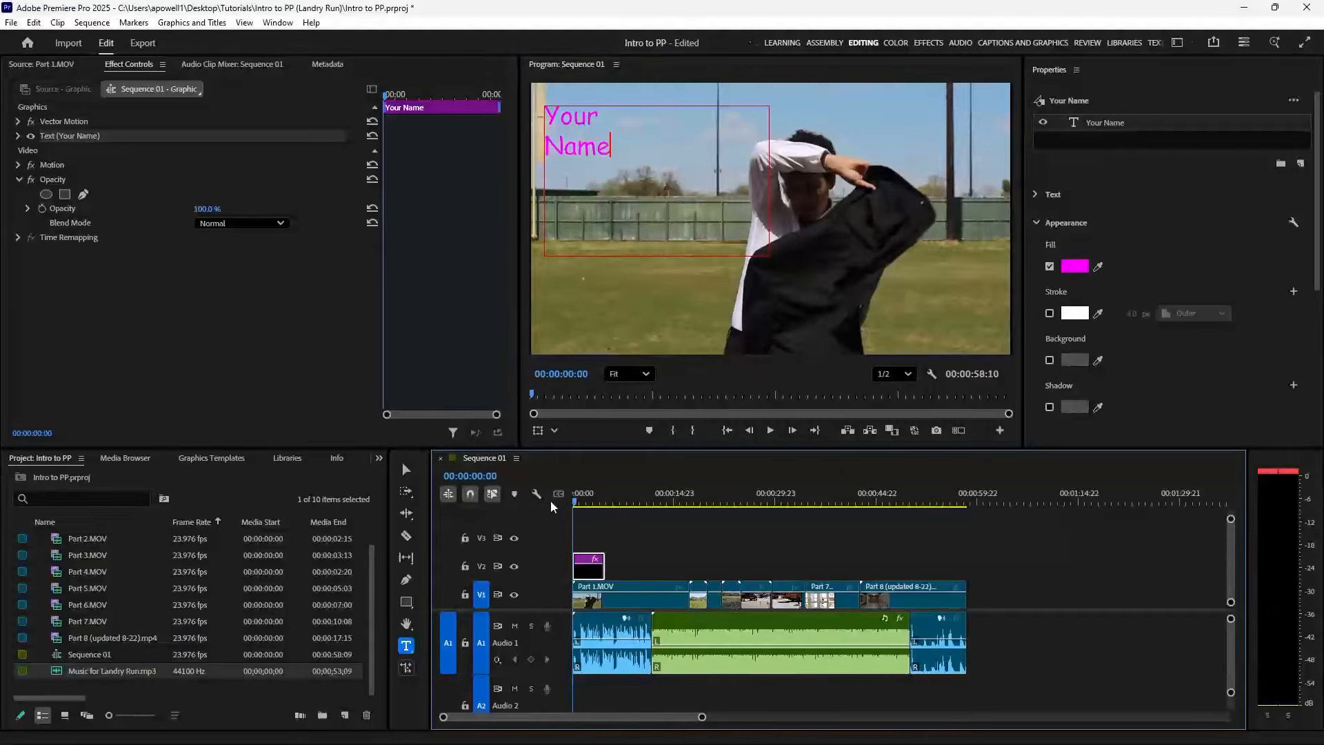
key(space)
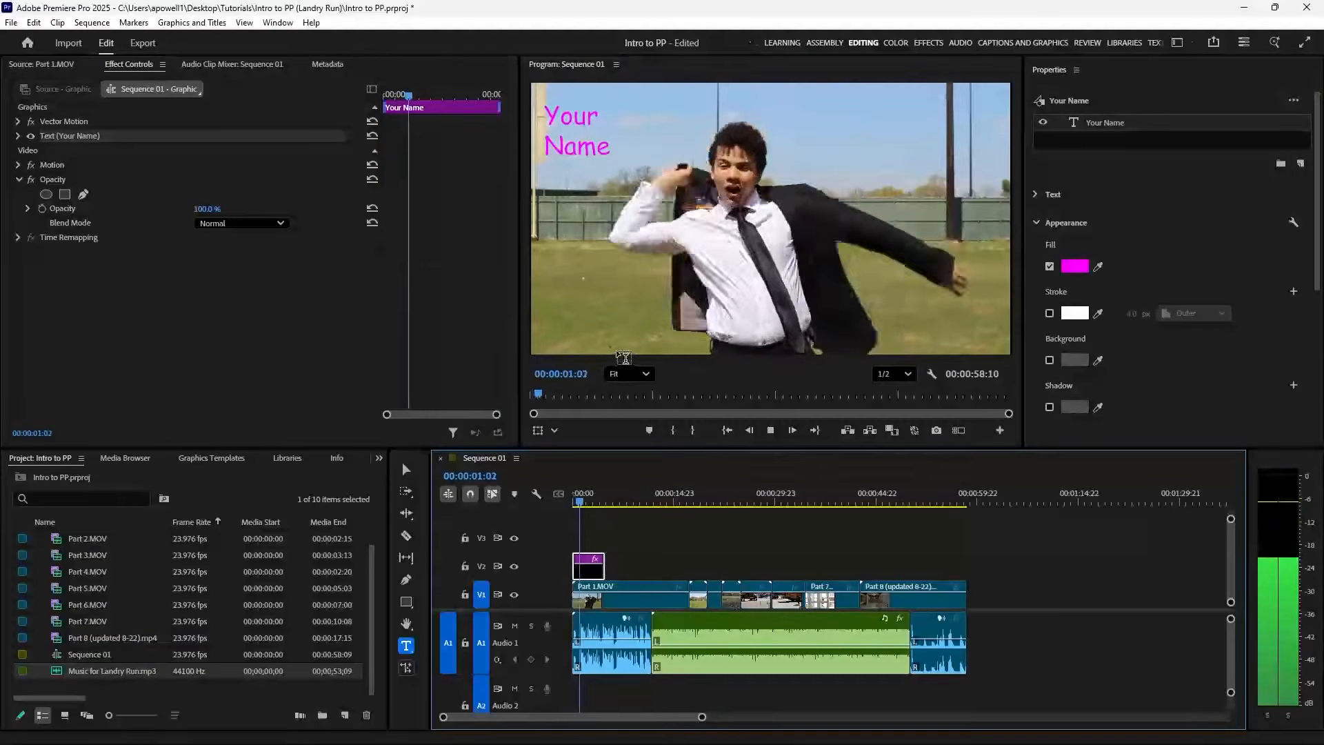
click(582, 174)
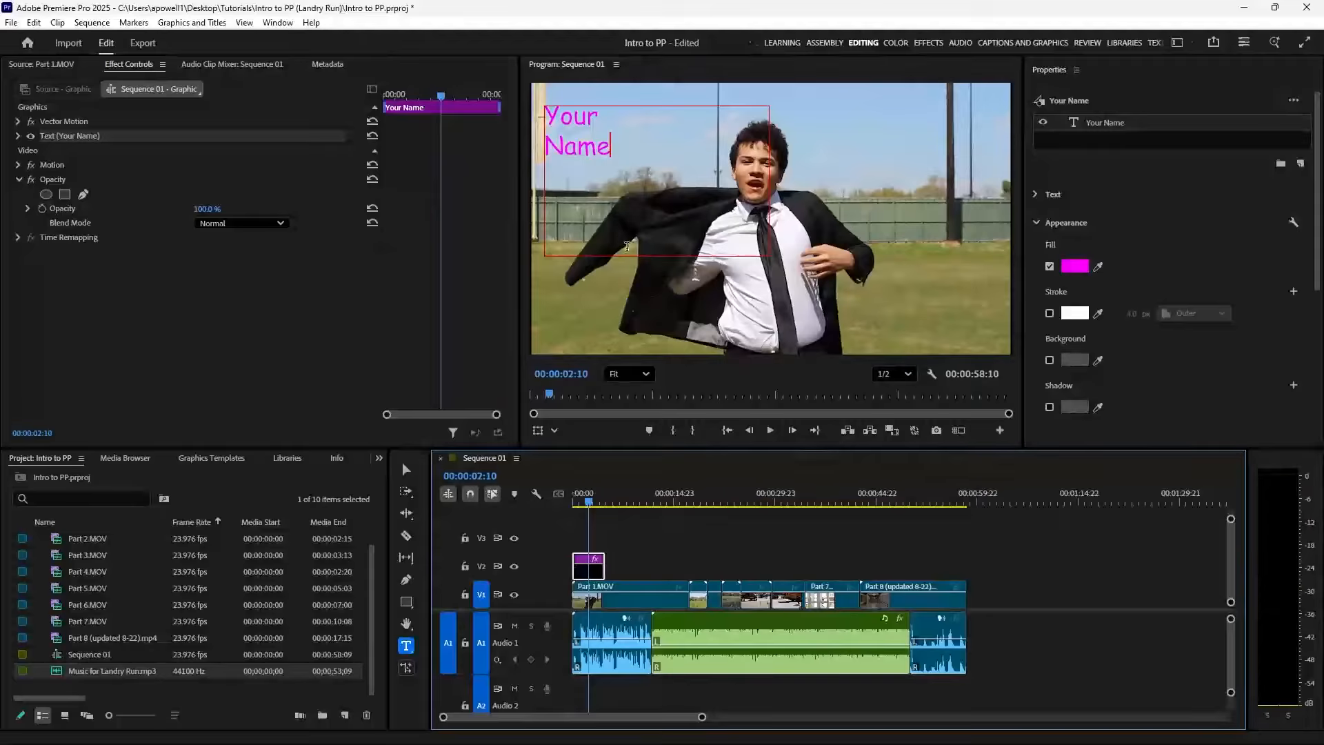
Create a wide text box across the middle of the frame at 00:00:53:00 reading "to be continued"
click(931, 498)
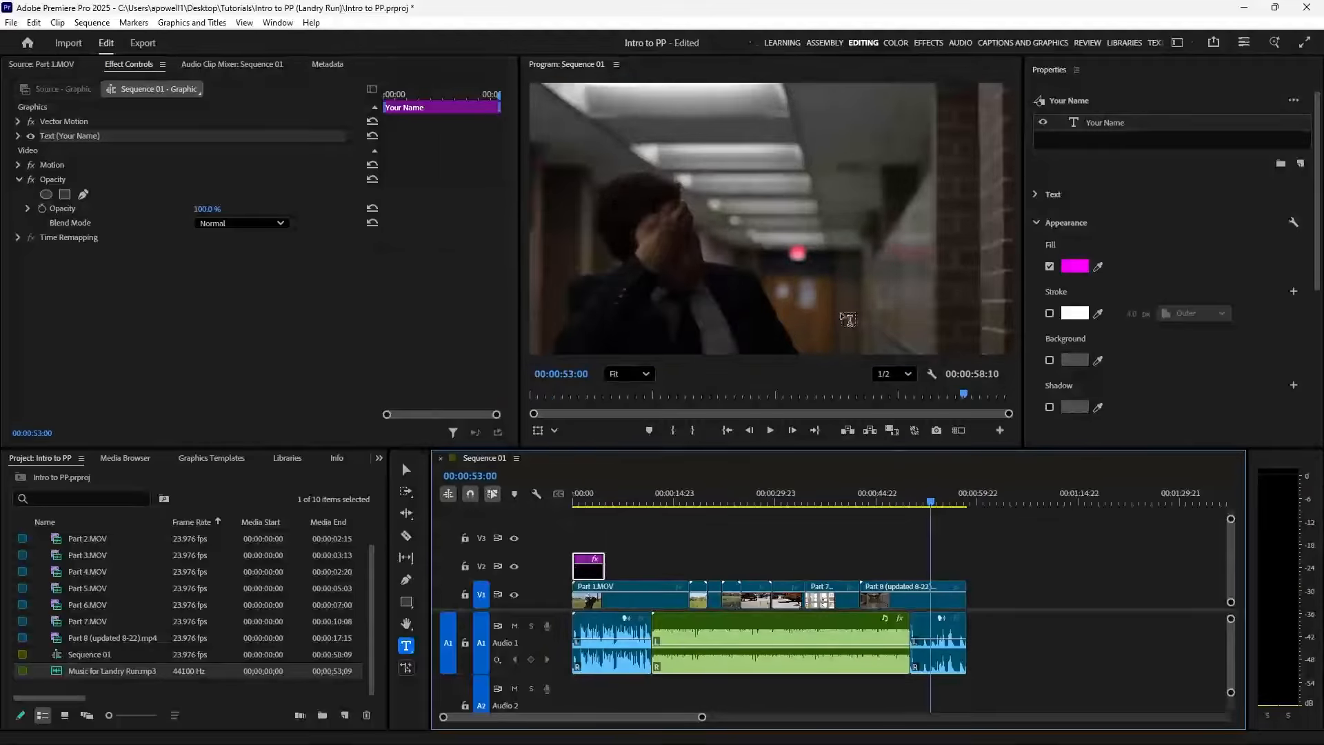
drag(591, 184, 932, 270)
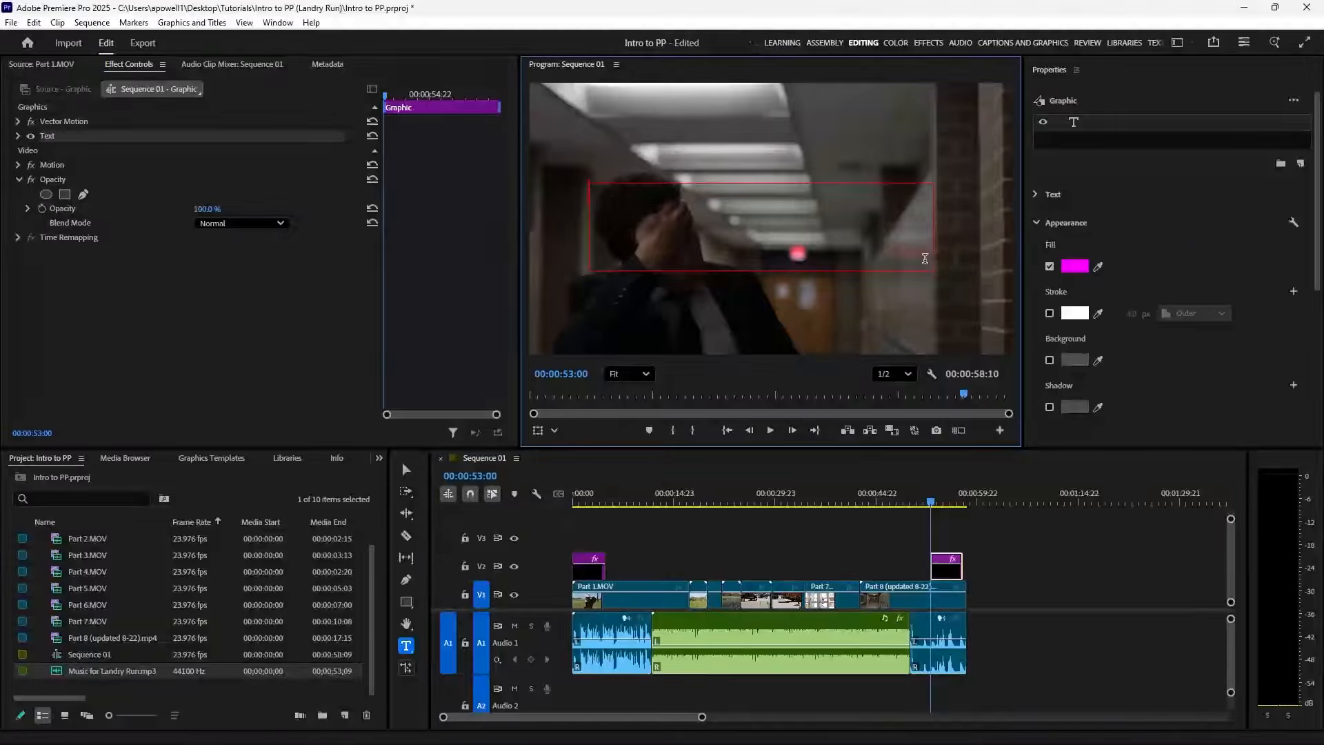
text(to be continued)
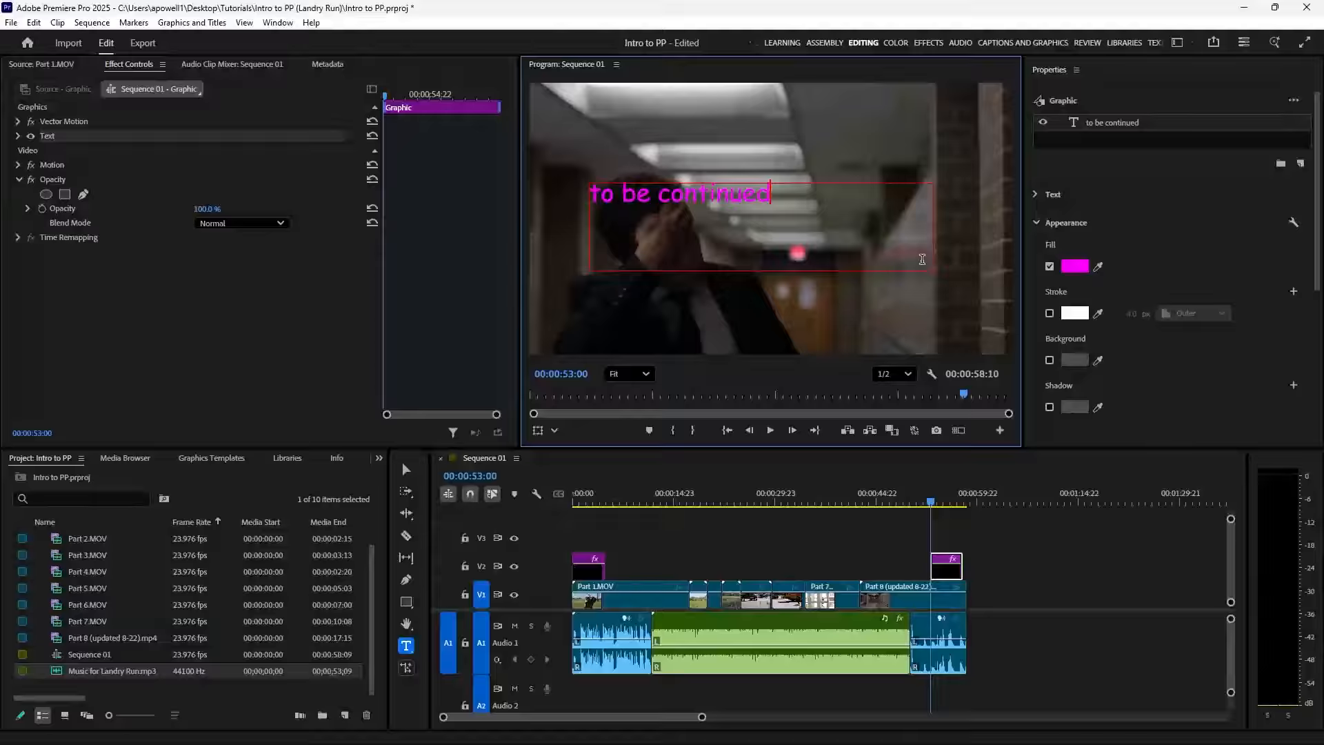
Change the font of the whole "to be continued" text to CornerStoreJF
triple_click(734, 203)
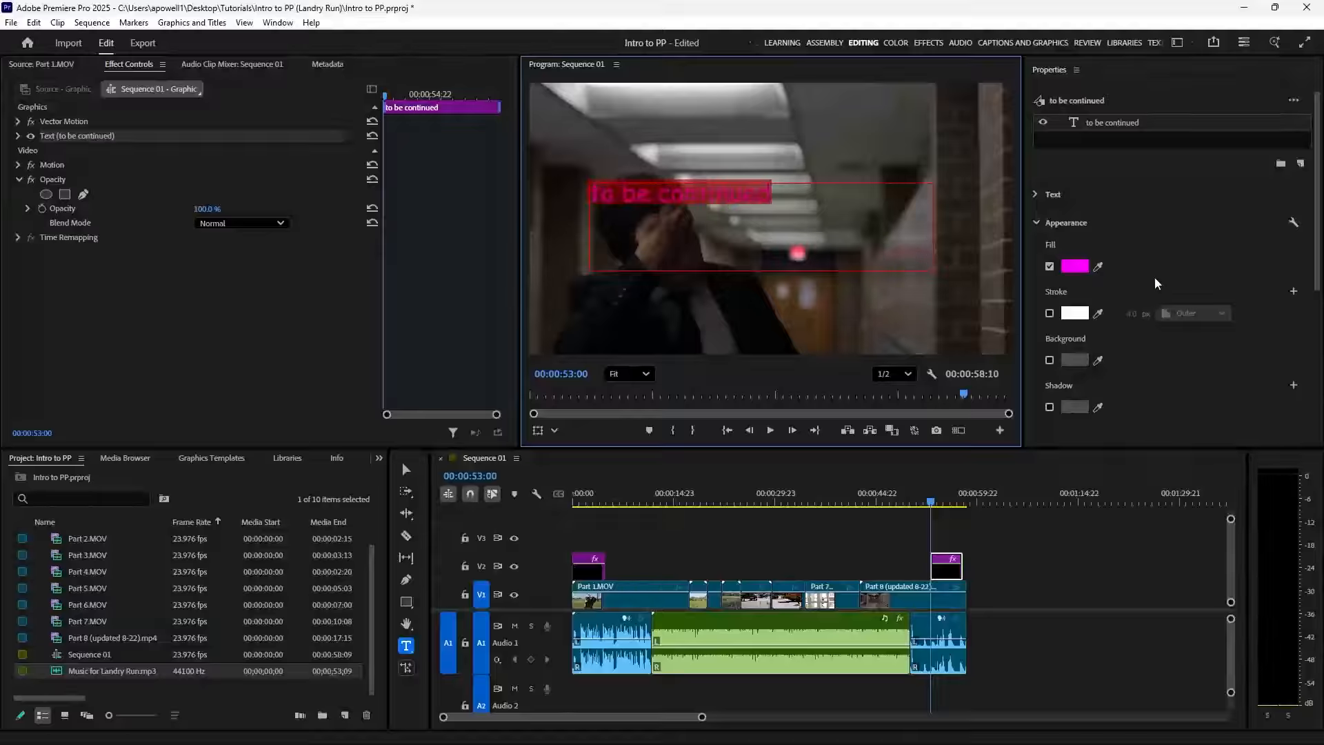
click(1038, 196)
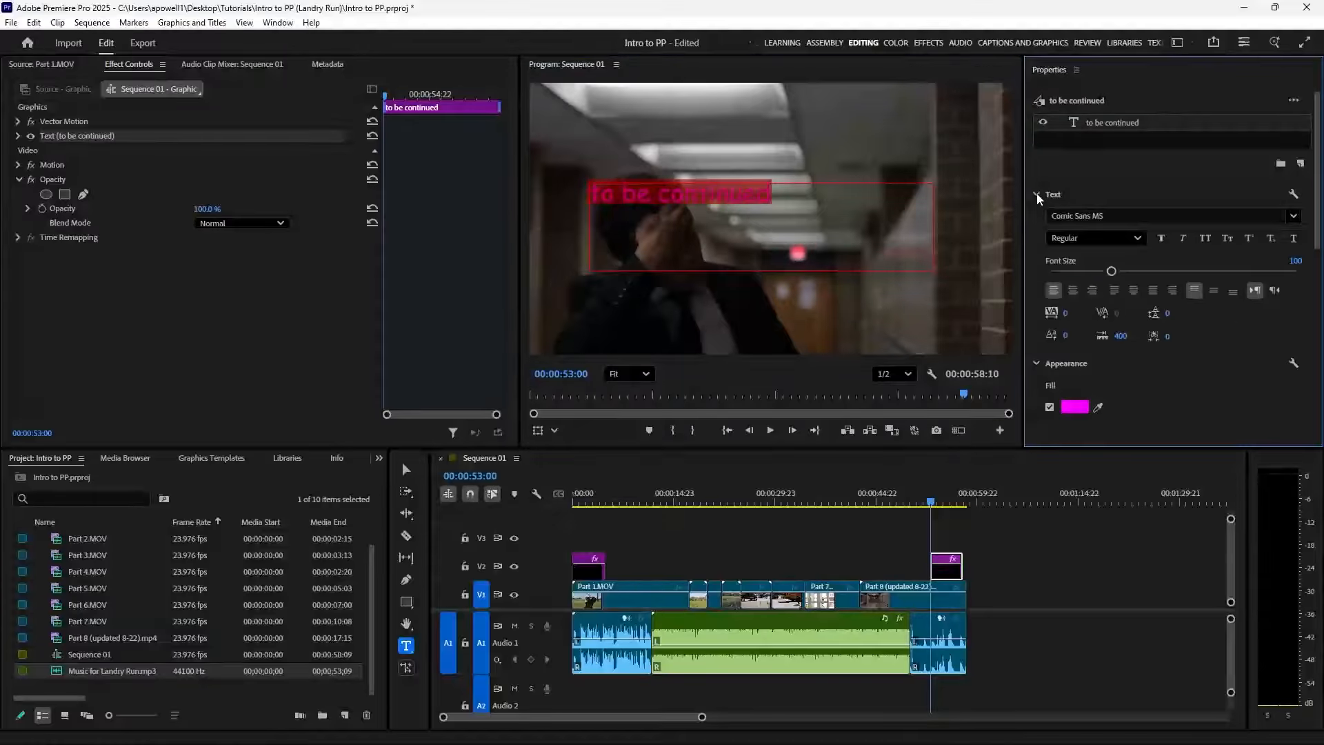
click(1096, 216)
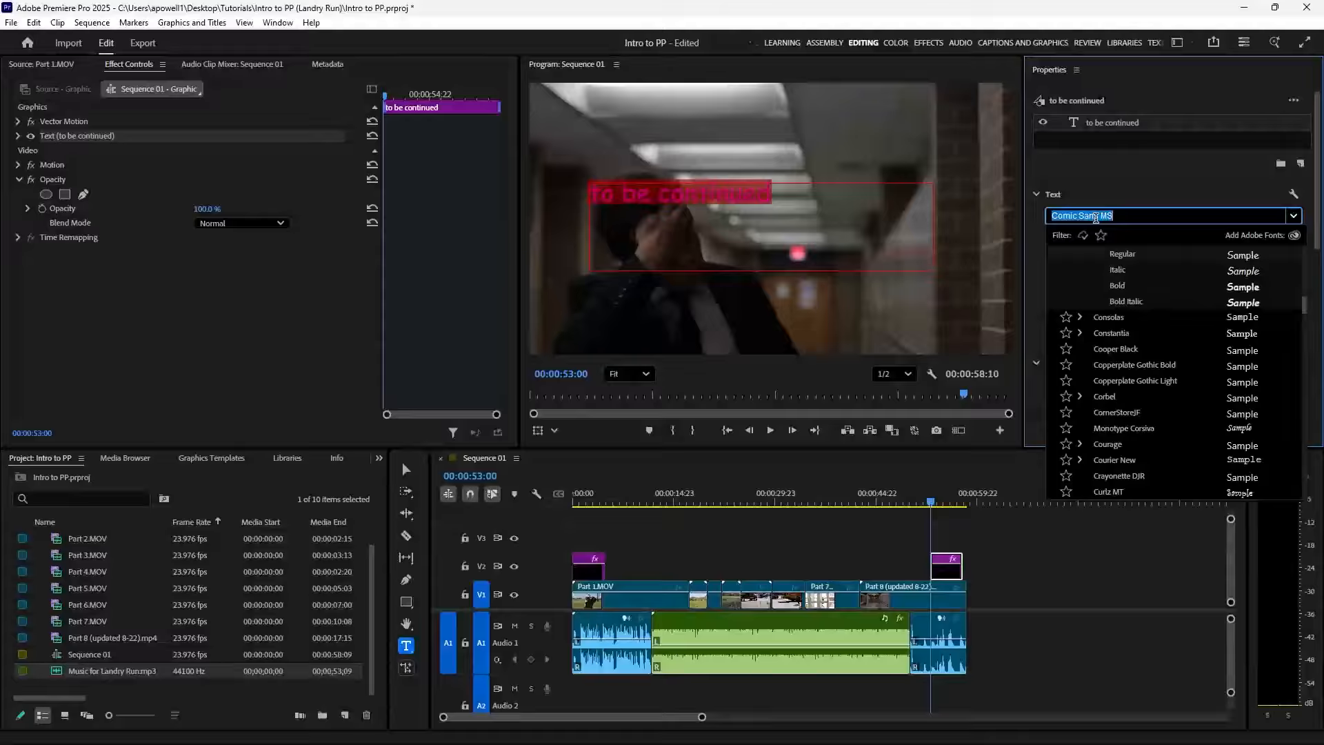
click(1126, 415)
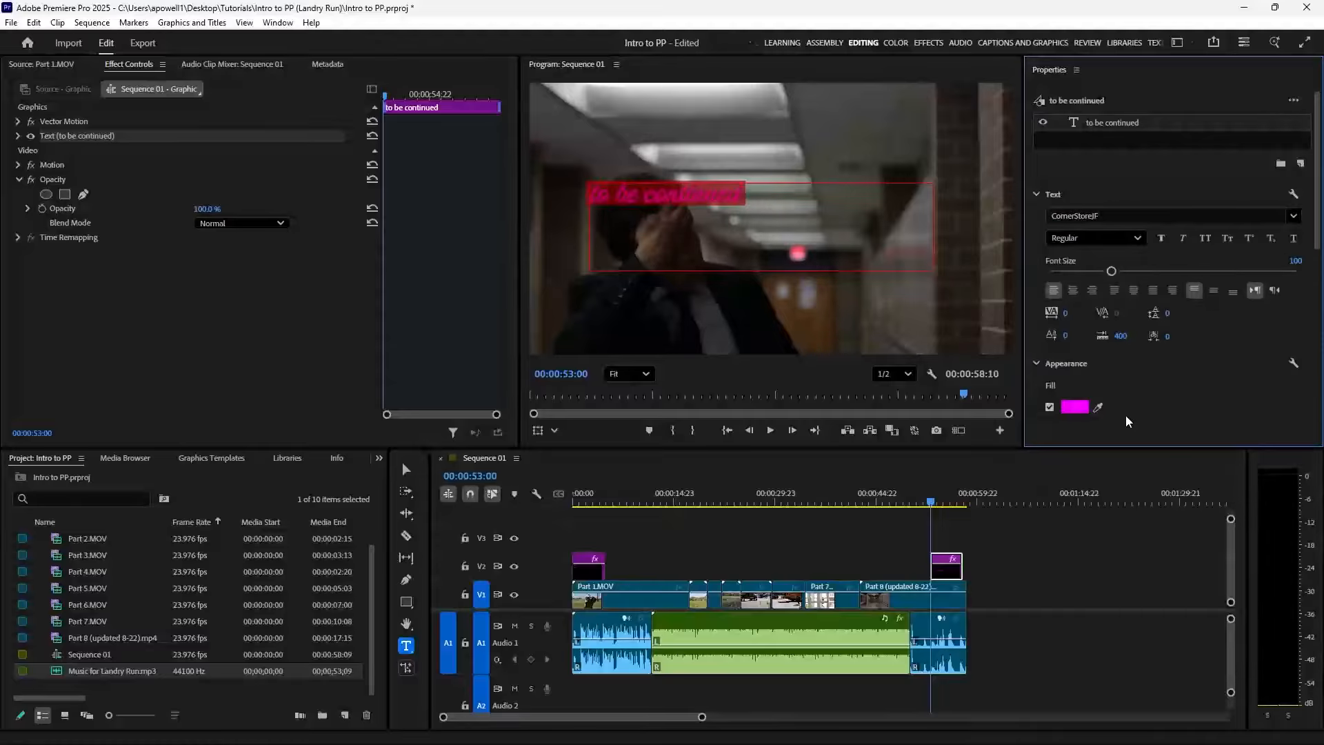
Change the "to be continued" text's fill color to red and enable a white 4.0 px outer stroke
click(1074, 407)
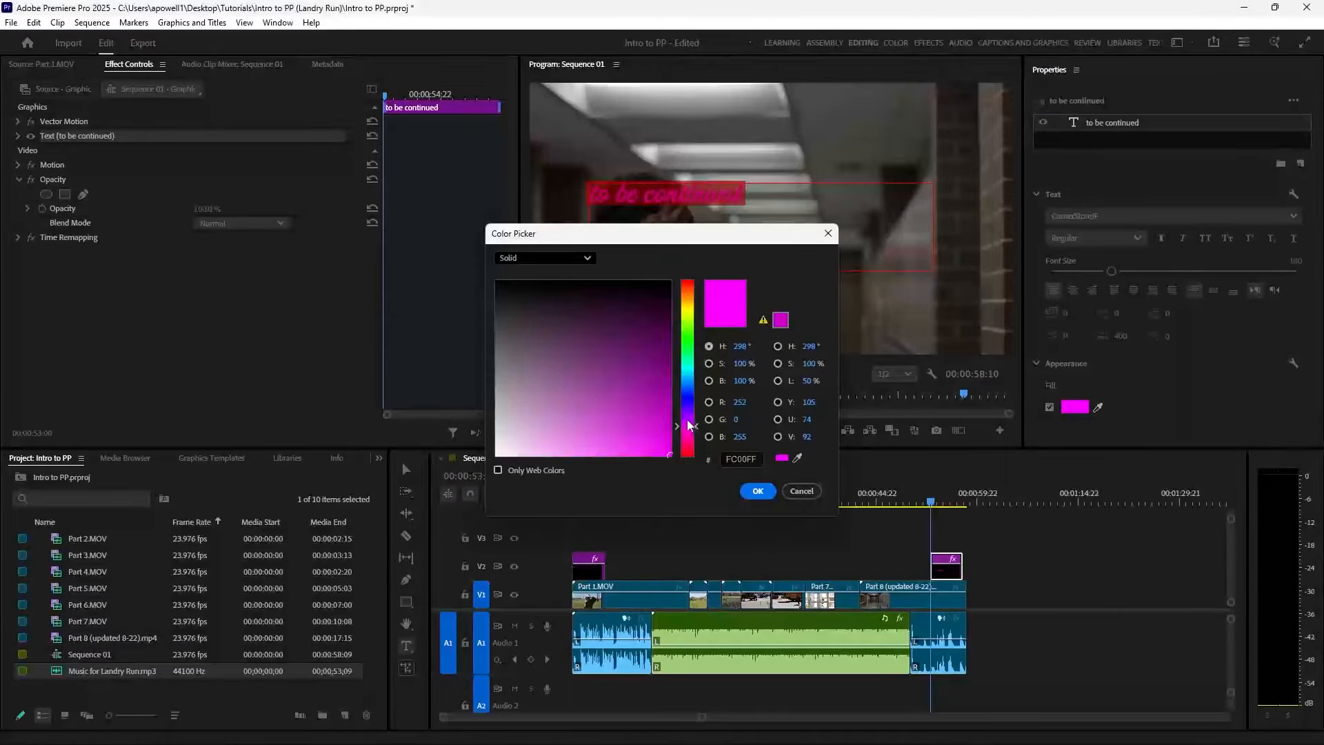
drag(689, 425, 693, 458)
click(632, 375)
drag(633, 375, 745, 474)
click(760, 491)
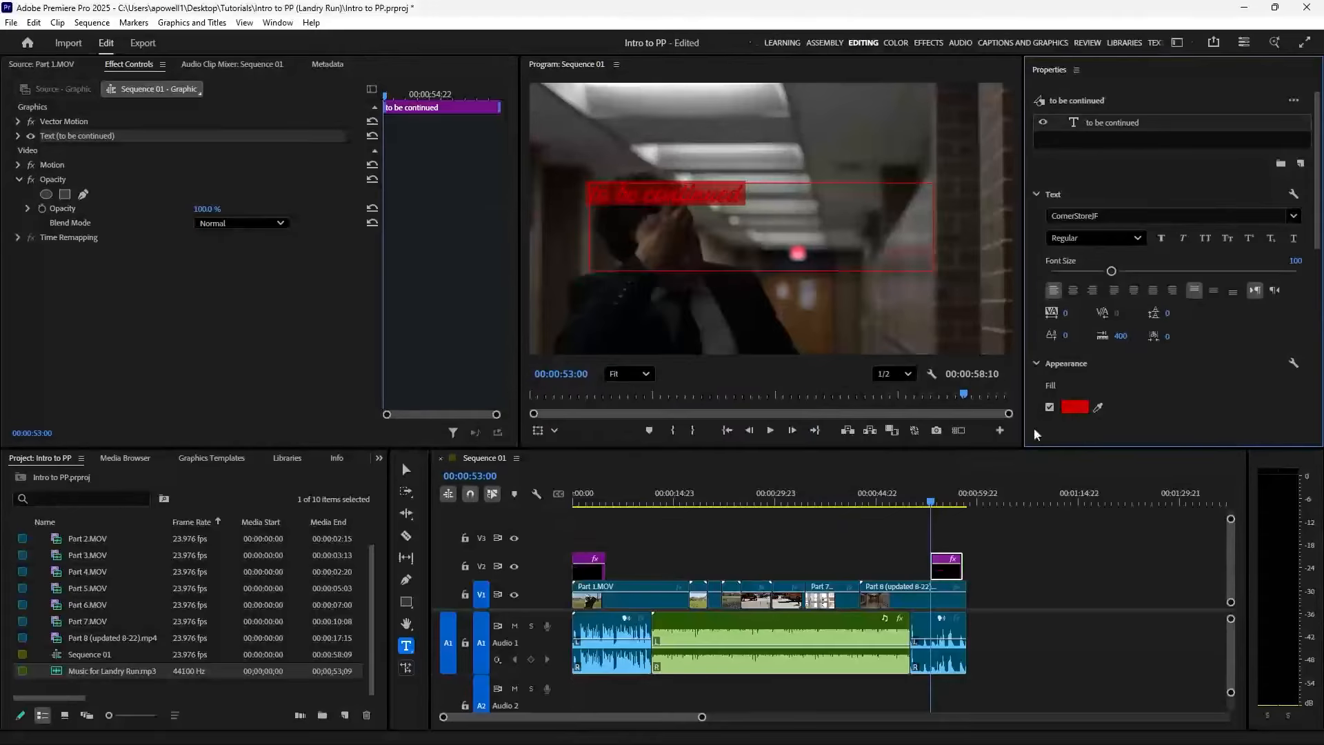
click(1040, 192)
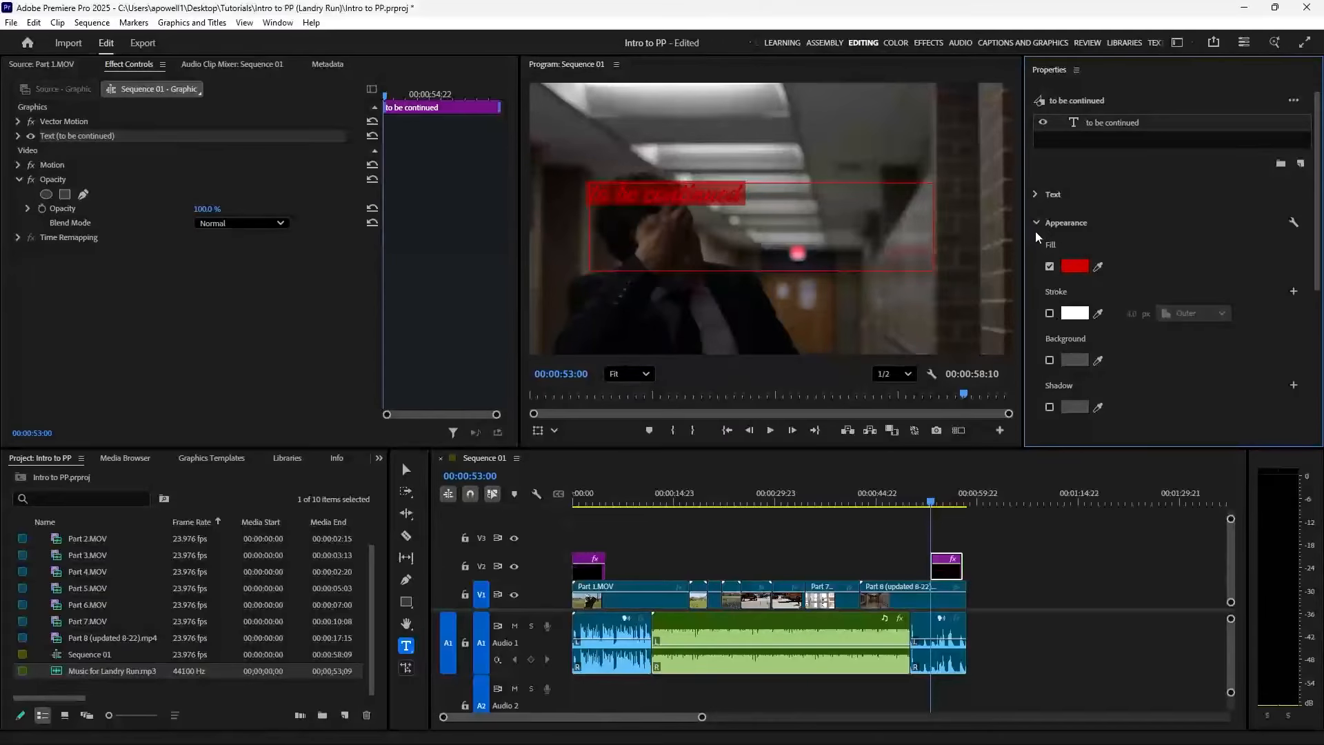
click(1049, 314)
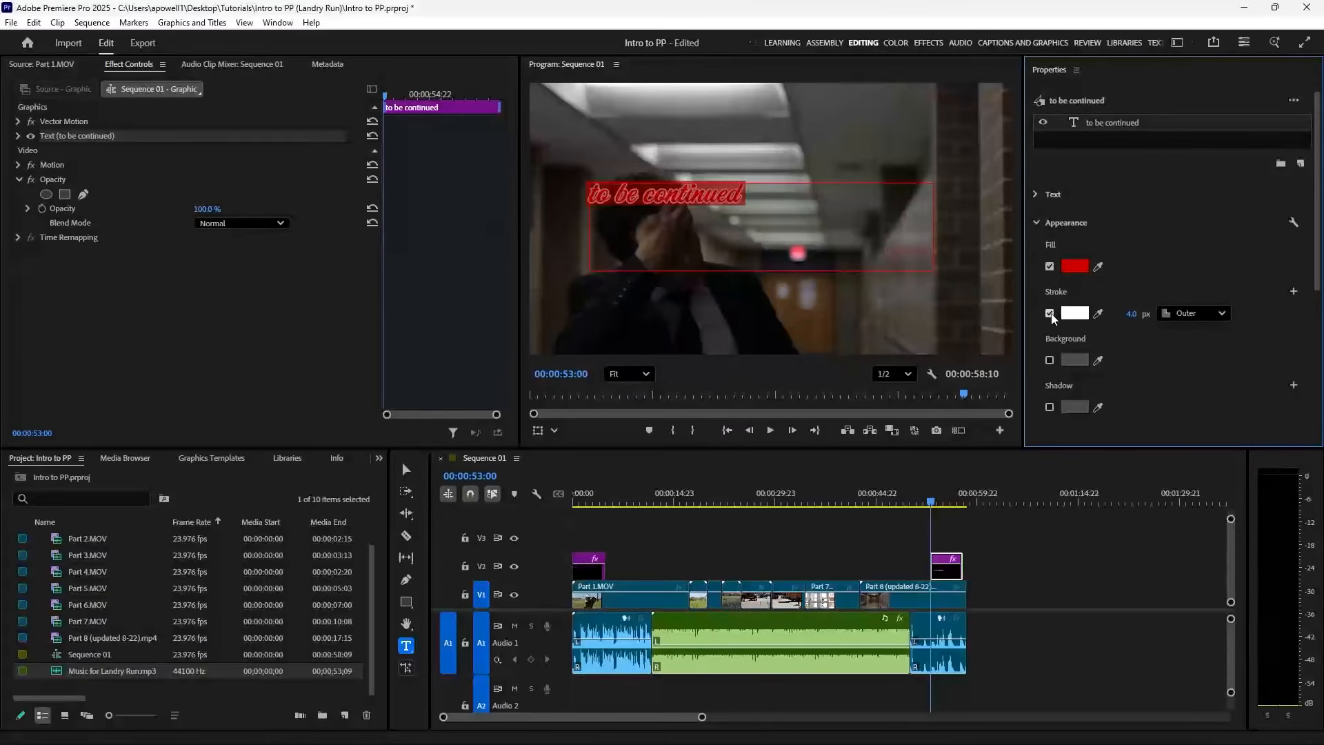